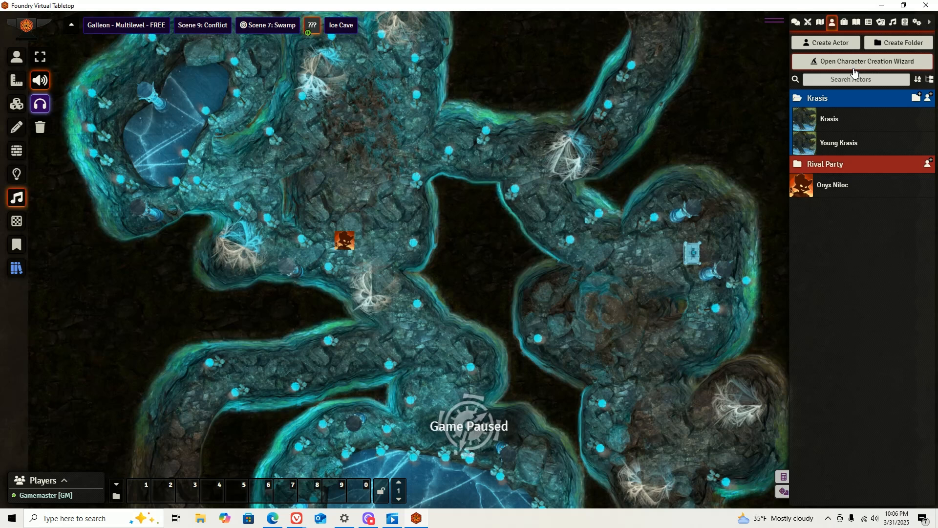
Open the world's user management and clear the Gamemaster's existing password.
left_click(916, 24)
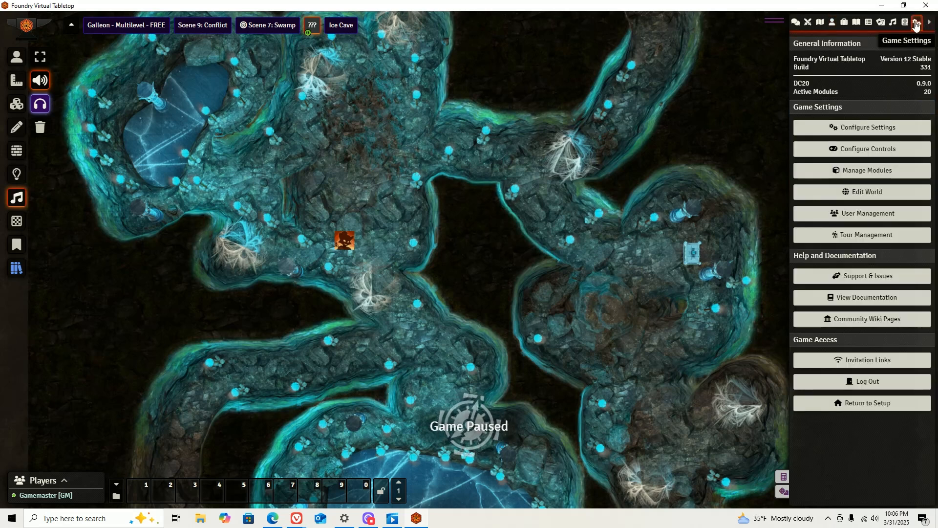
left_click(857, 212)
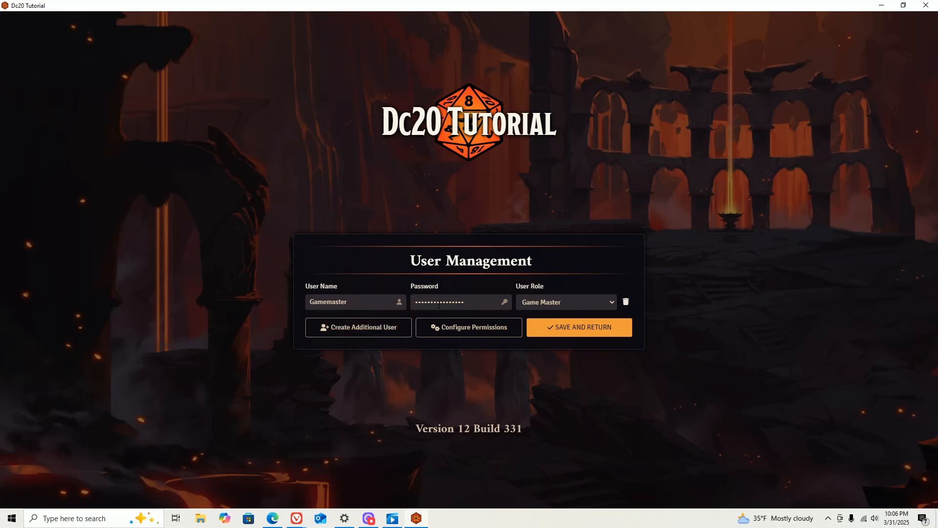
left_click(487, 303)
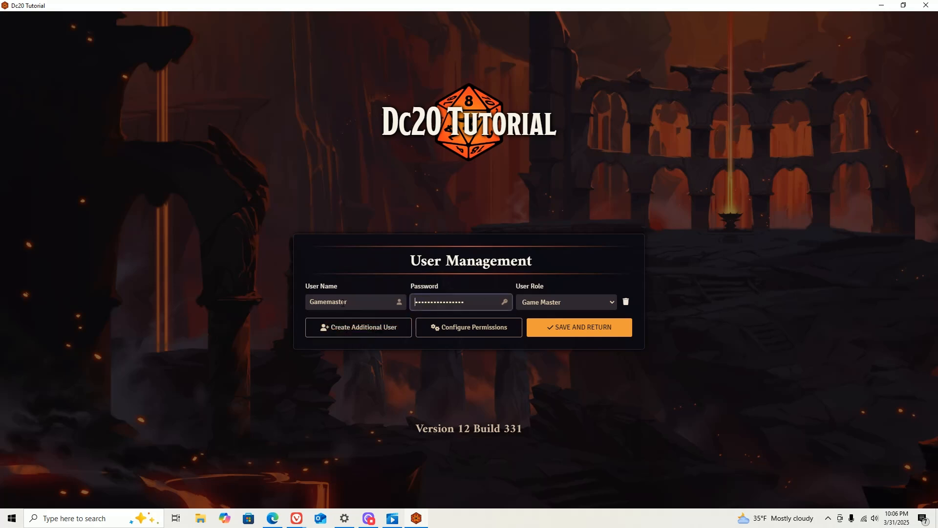
double_click(438, 303)
key("BackSpace")
Create three additional users with the Player role.
left_click(350, 337)
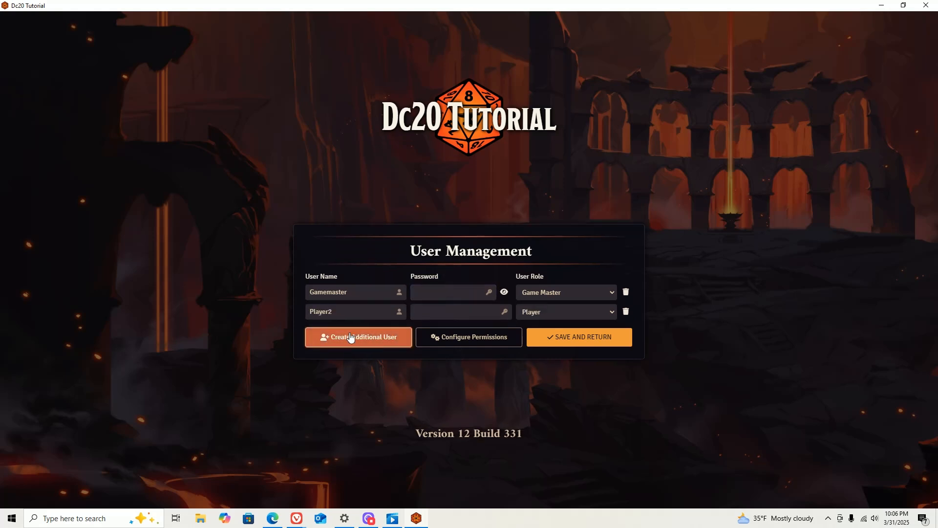
left_click(350, 337)
left_click(350, 346)
Replace the default user names of the three new player accounts with each player's own name.
left_click_drag(340, 292, 116, 295)
type("Bob")
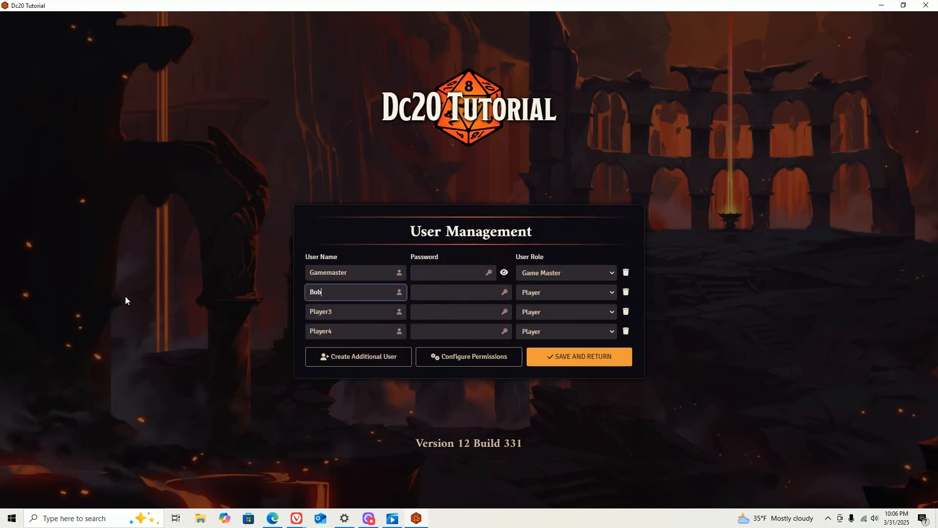
left_click_drag(360, 312, 88, 299)
type("Jeff")
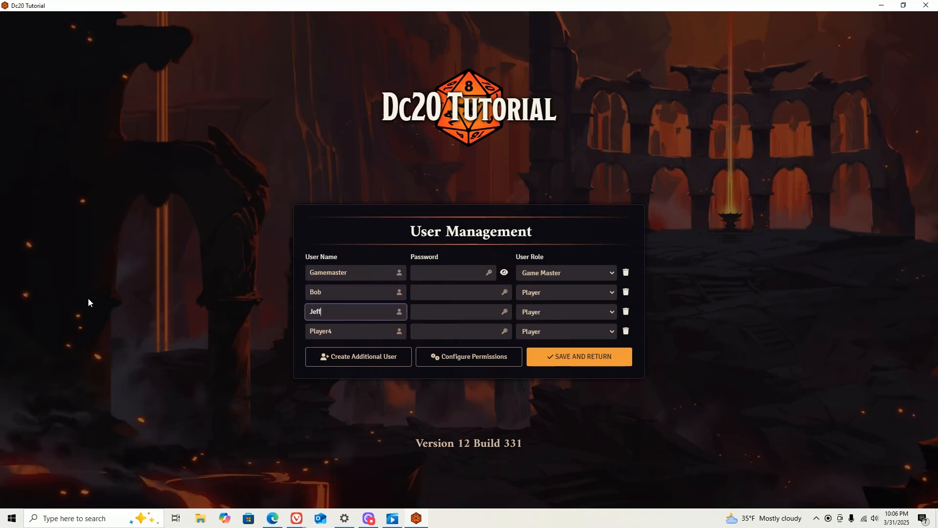
left_click_drag(391, 336, 63, 327)
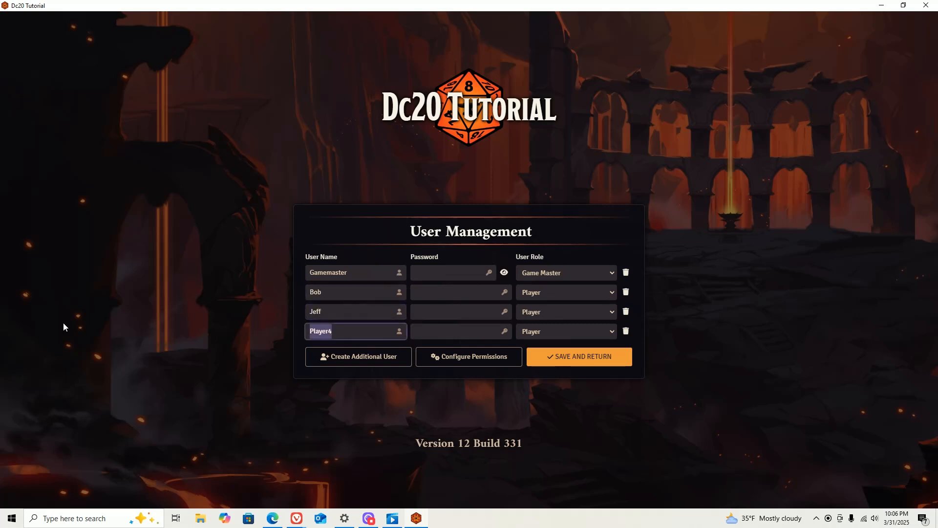
type("Lockjaw")
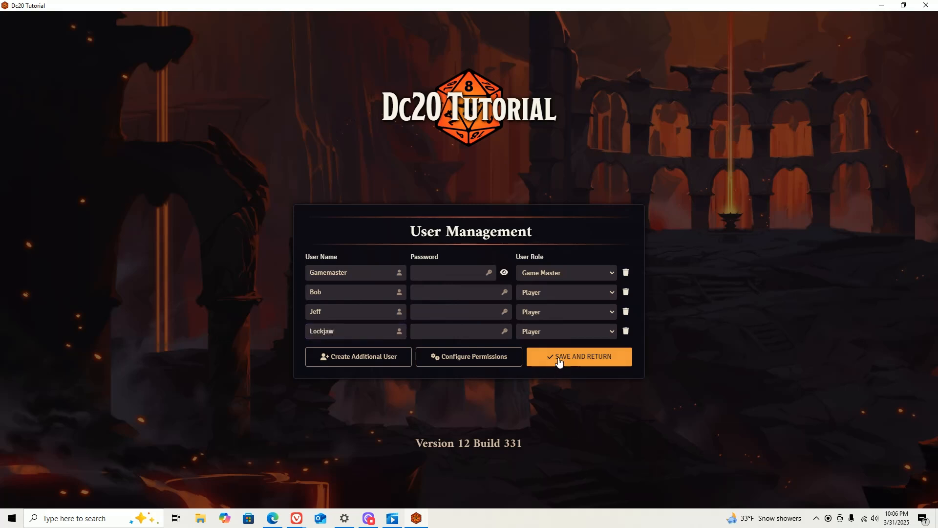
Enter a new password for the Gamemaster user, save the user changes and return.
left_click(445, 278)
type("•••")
left_click(576, 362)
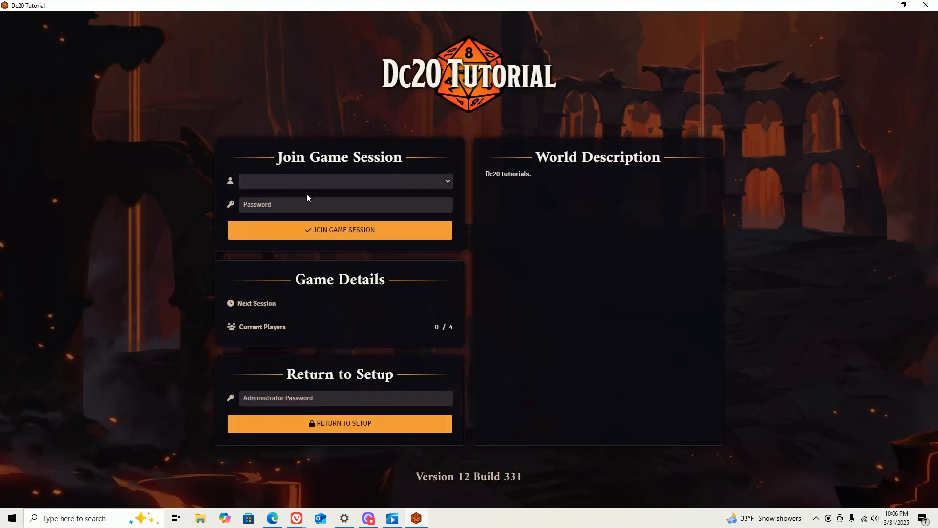
Join the game session as Gamemaster, entering the account password.
left_click(288, 182)
left_click(271, 201)
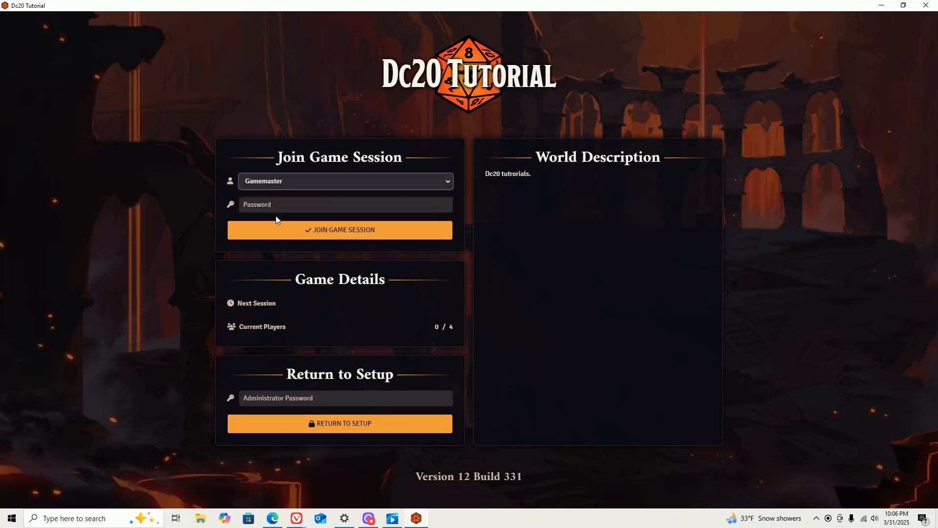
triple_click(282, 237)
left_click(281, 205)
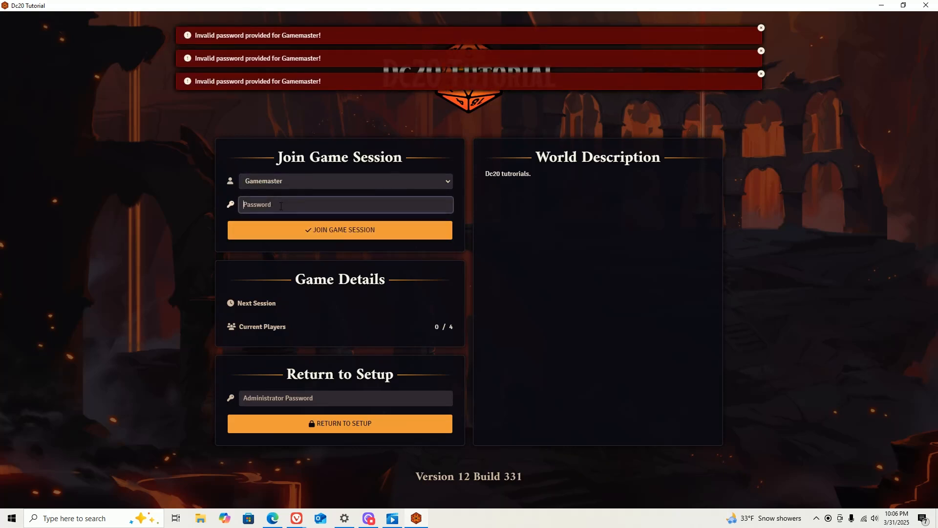
type("a")
key("Return")
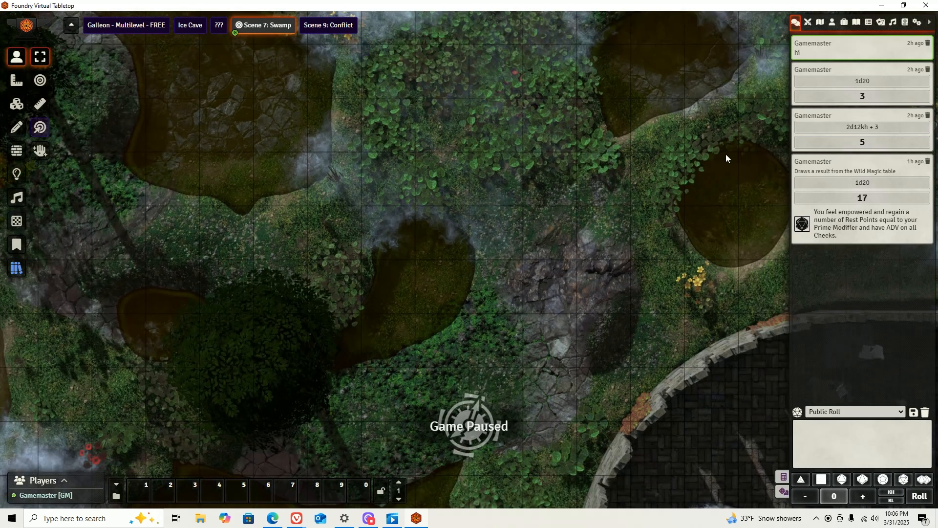
Start a new actor in the Character Creation Wizard and name the character Onyx.
left_click(832, 22)
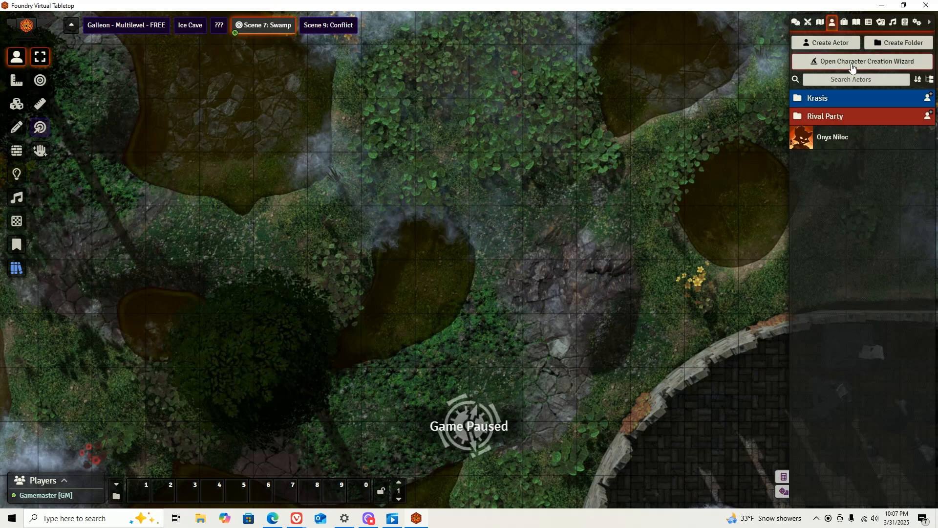
scroll(724, 71, "down", 2)
scroll(724, 71, "down", 1)
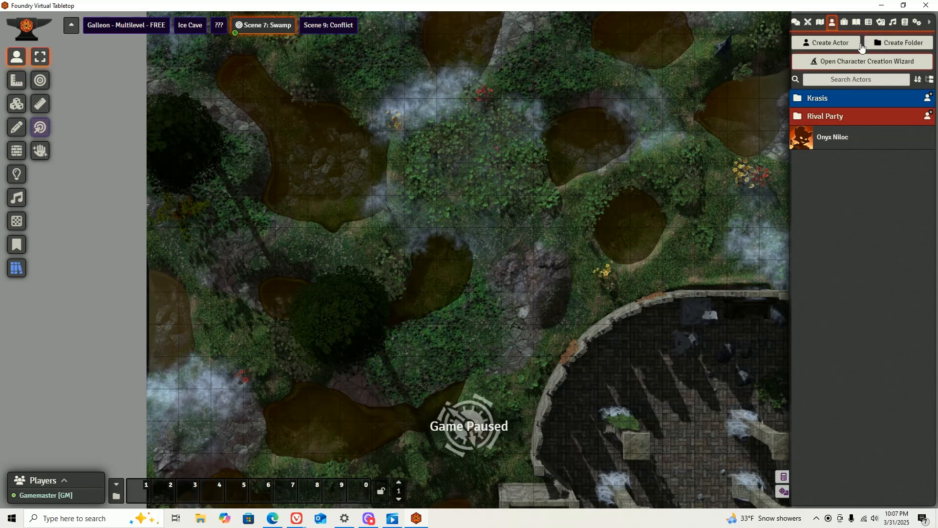
left_click(862, 68)
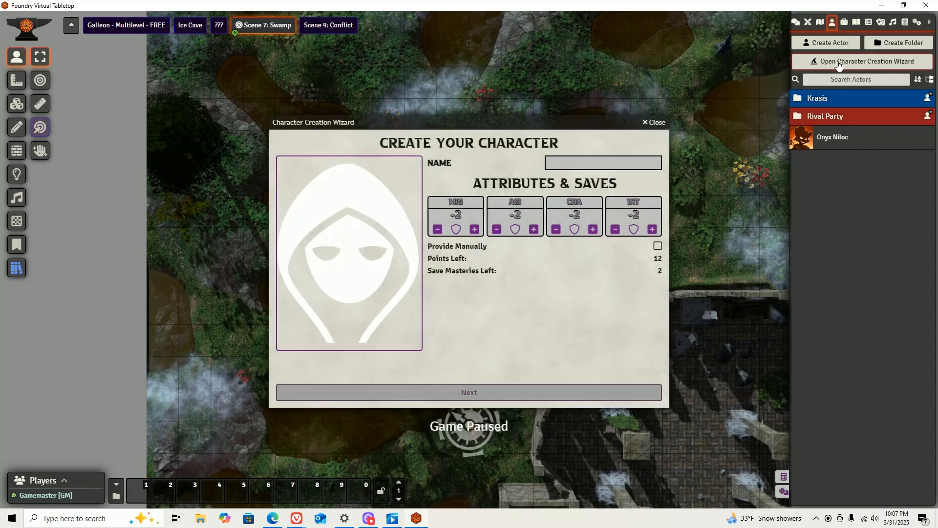
left_click_drag(415, 126, 323, 70)
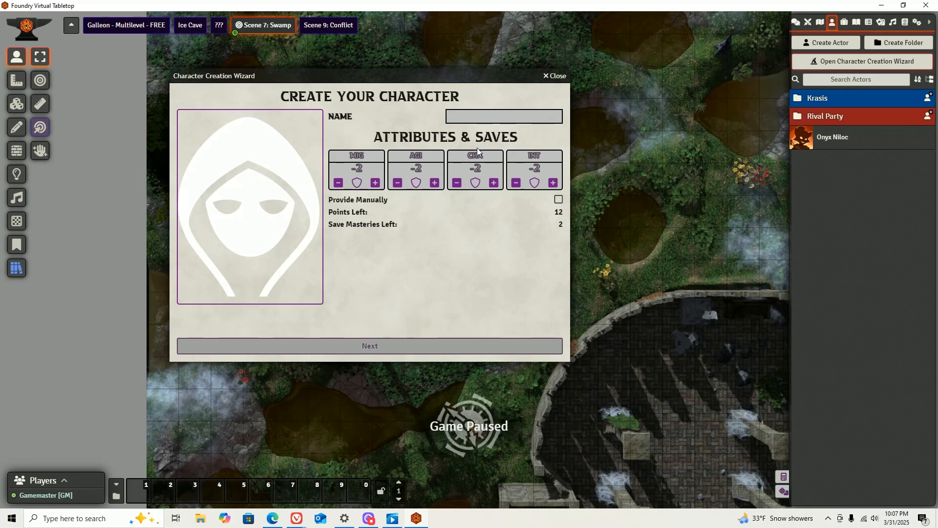
left_click(473, 122)
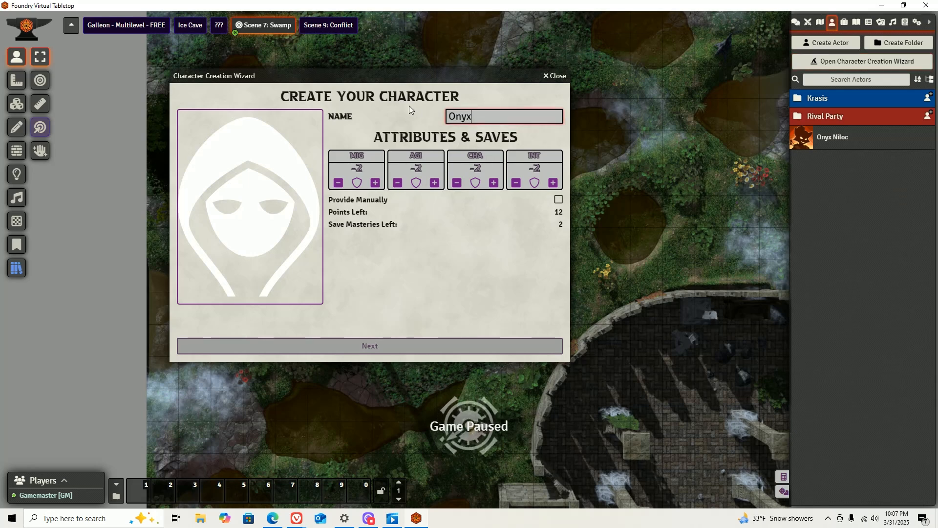
left_click(400, 116)
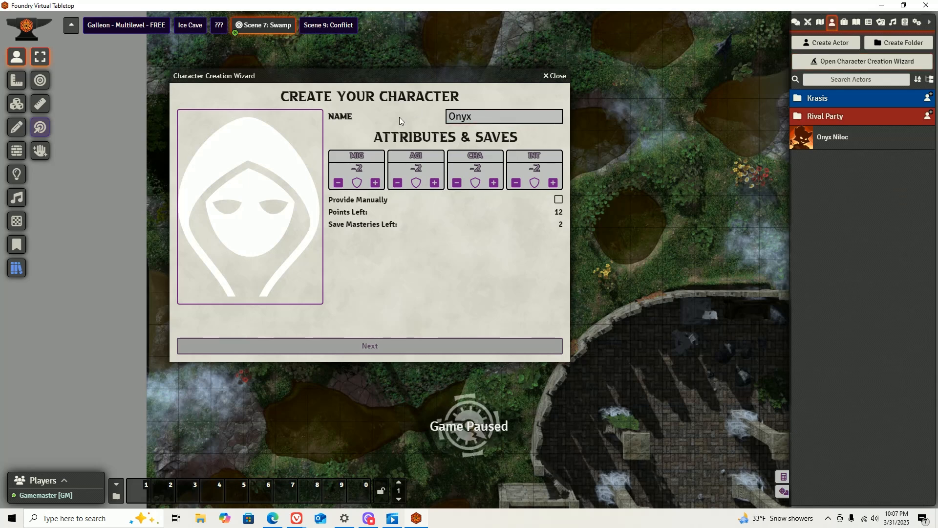
Open the image browser for the character's portrait and go to the core data folder icons/creatures.
left_click(254, 179)
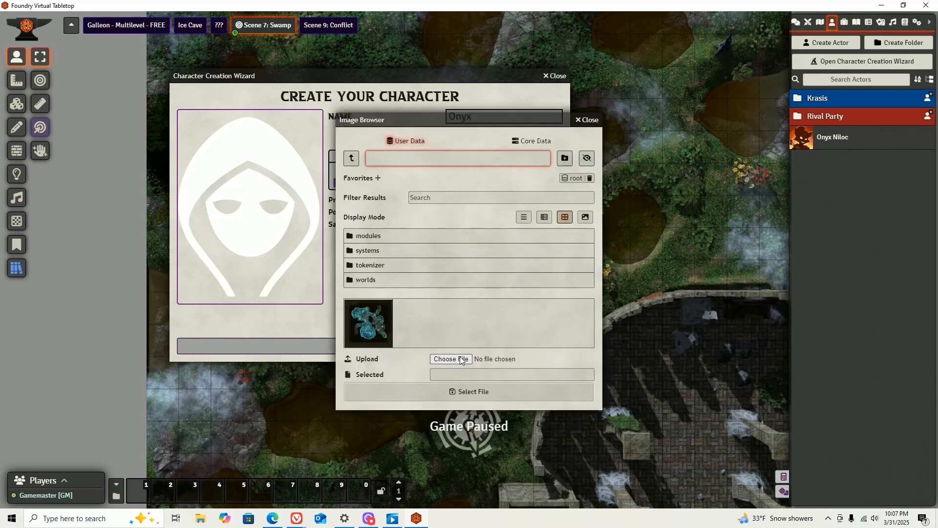
left_click(533, 140)
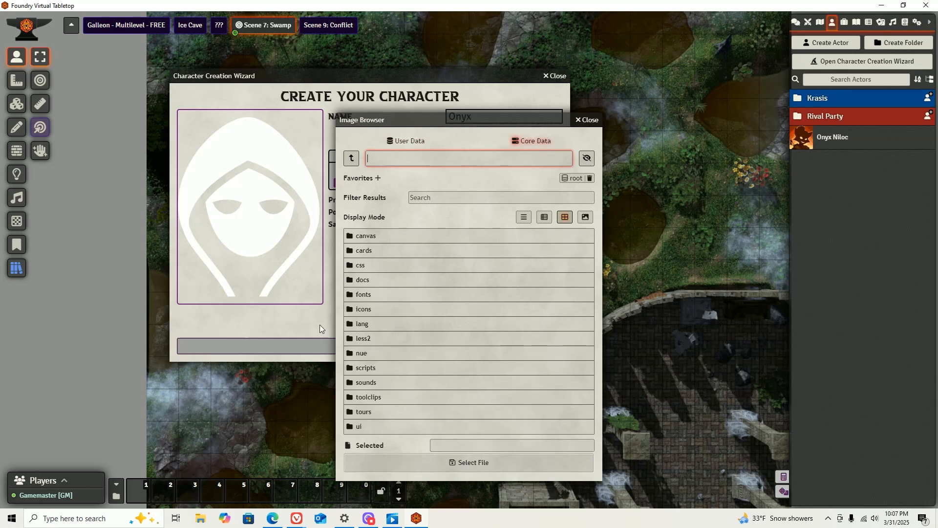
left_click(363, 309)
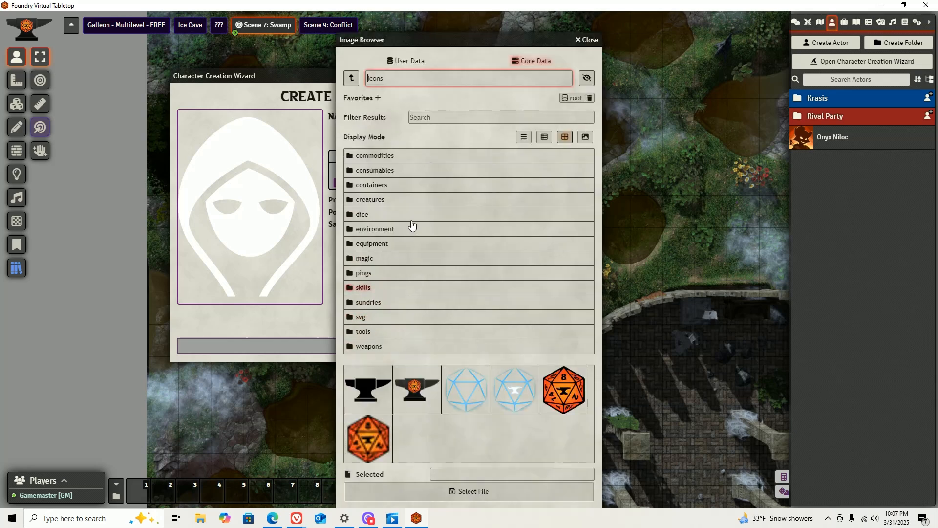
left_click(392, 206)
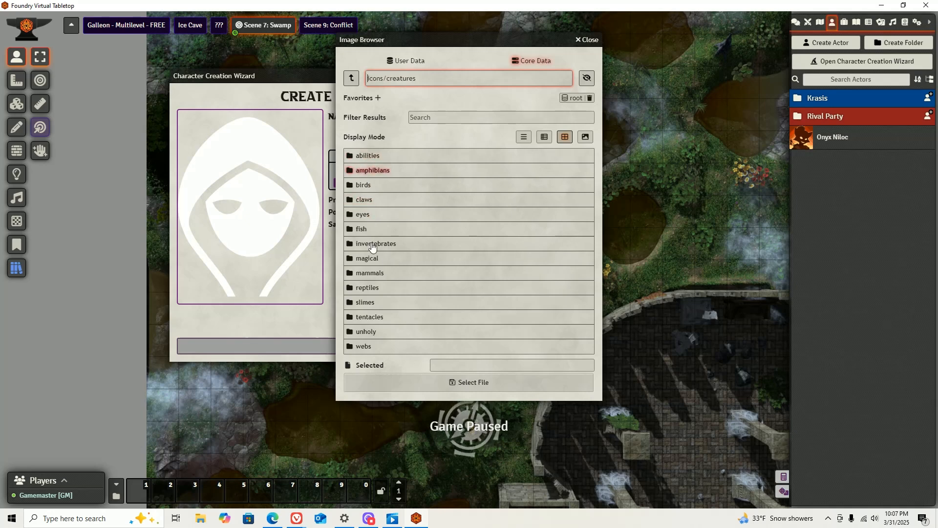
Look through the mammals, unholy and reptiles icon folders for a suitable portrait.
left_click(377, 272)
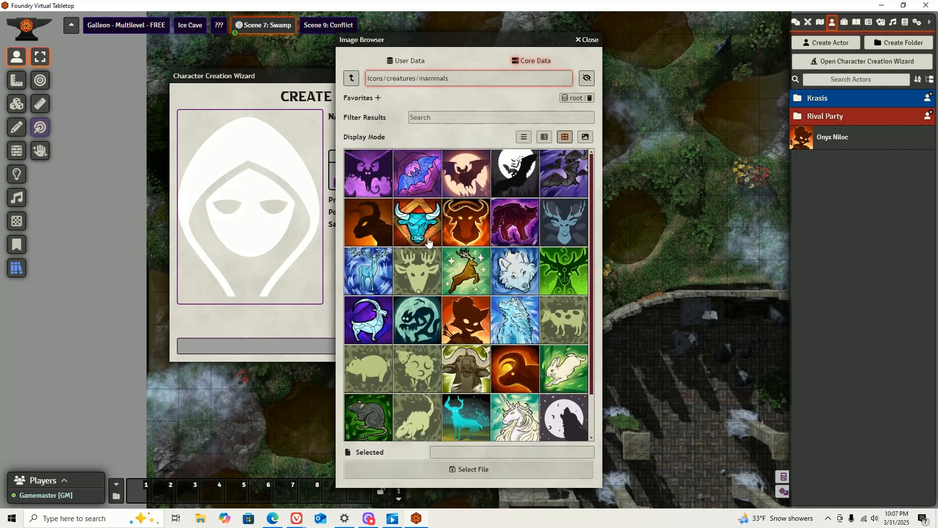
scroll(446, 262, "down", 1)
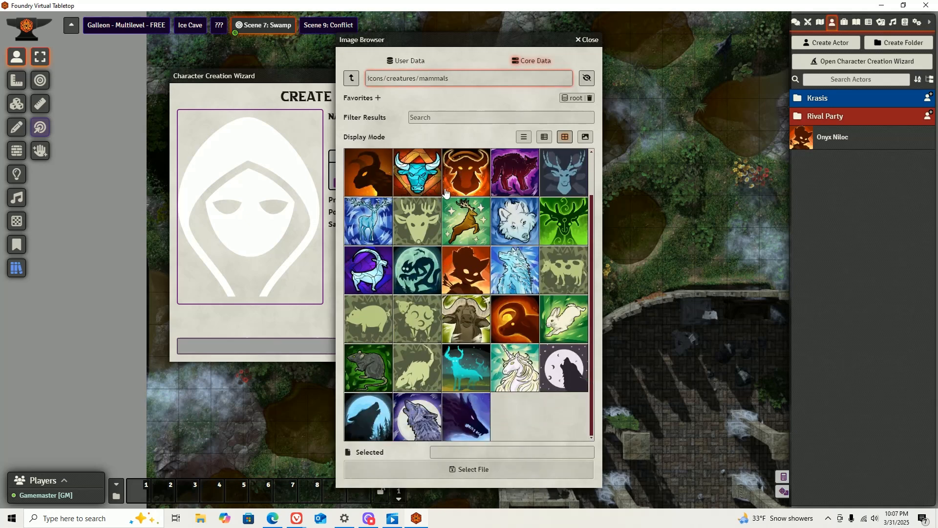
scroll(427, 261, "up", 2)
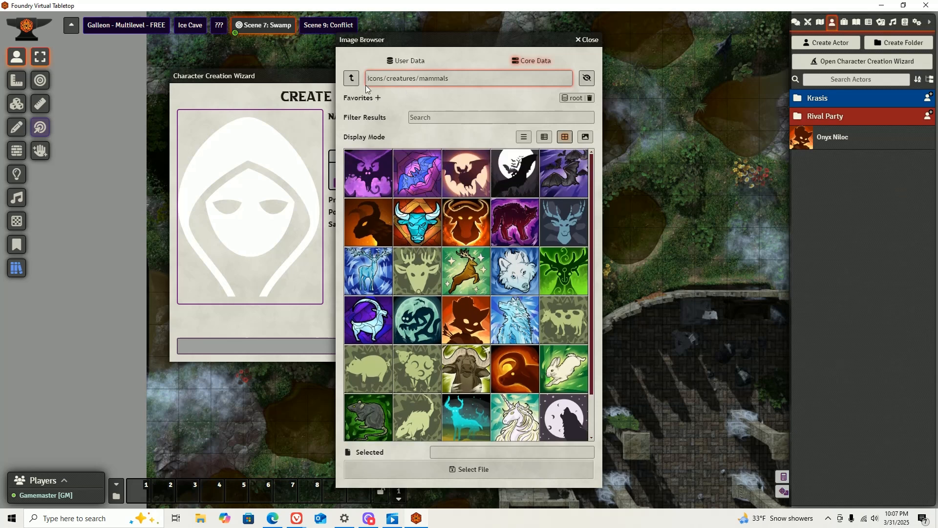
left_click(351, 77)
left_click(368, 332)
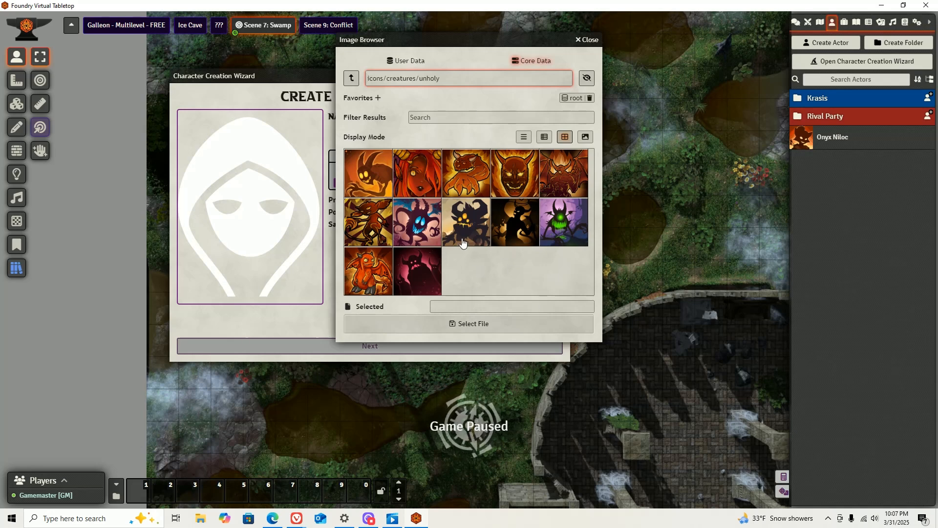
left_click(351, 78)
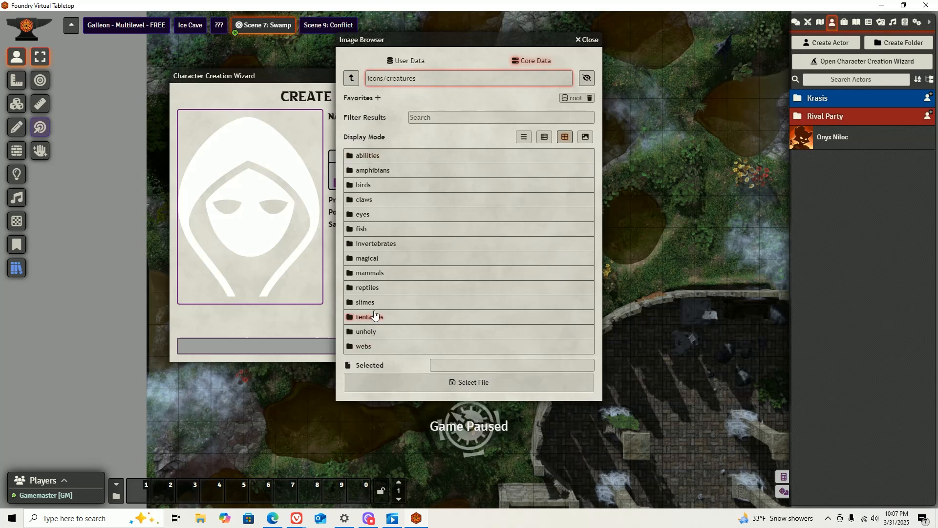
left_click(368, 289)
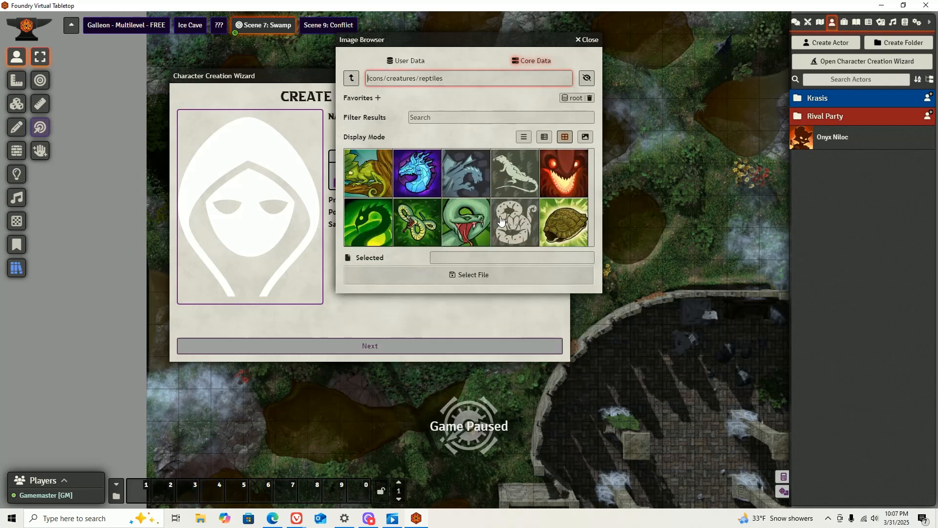
left_click(353, 80)
Set the open-beaked black crow image from the birds folder as the character's portrait.
left_click(371, 185)
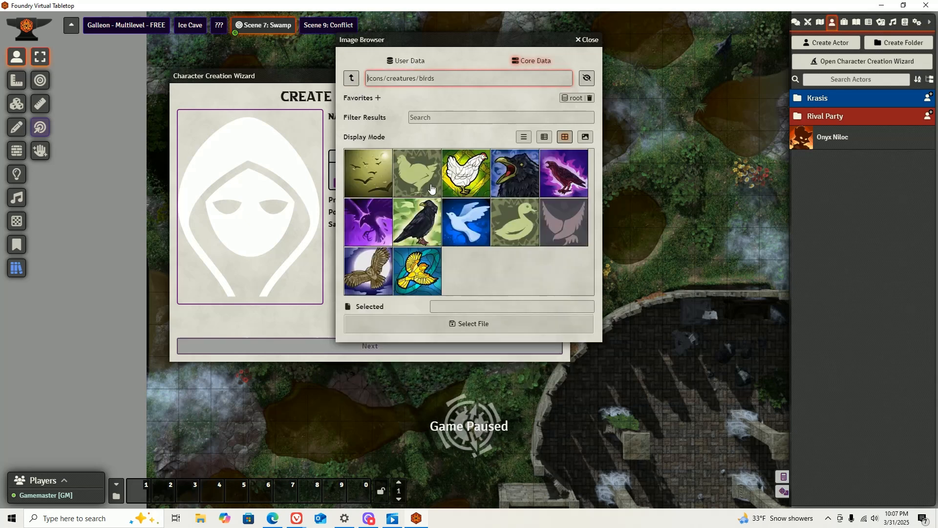
left_click(520, 185)
left_click(471, 325)
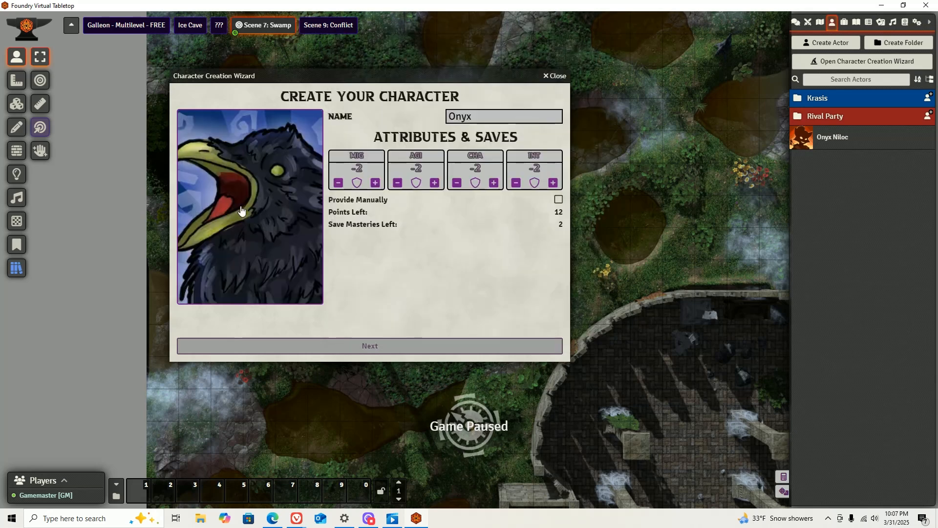
Raise the Might attribute to 3 and Agility to 2.
left_click(375, 183)
left_click(375, 183)
left_click(375, 183)
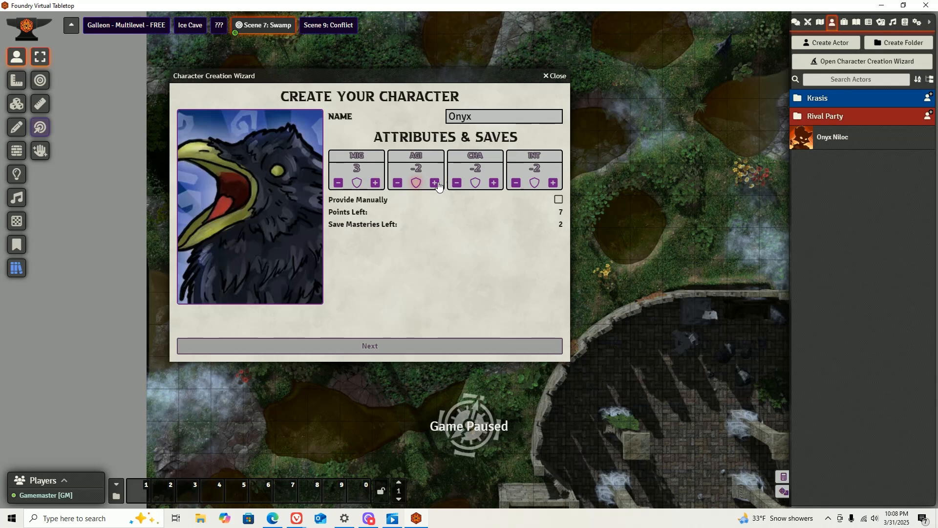
left_click(434, 182)
left_click(434, 183)
left_click(434, 183)
left_click(434, 183)
left_click(435, 183)
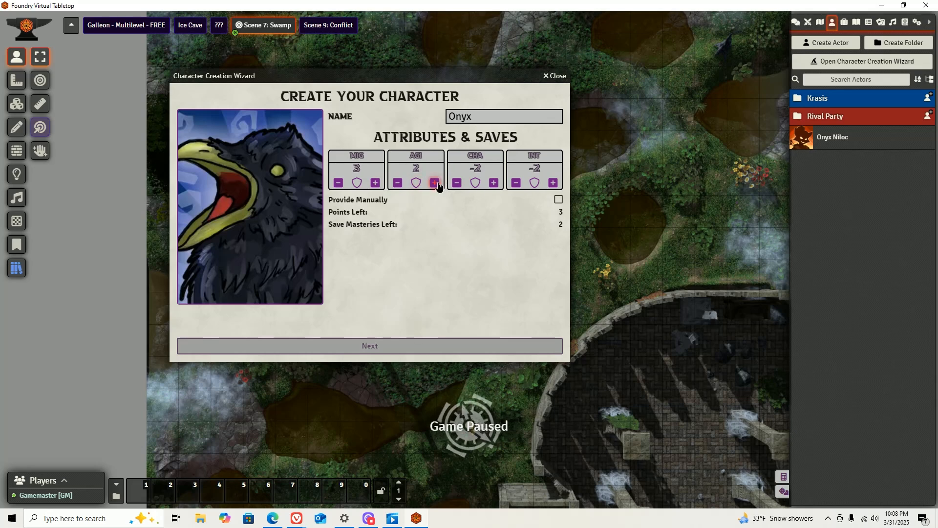
Lower Agility and Might back to -2 to free their attribute points.
left_click(397, 183)
left_click(397, 182)
left_click(396, 182)
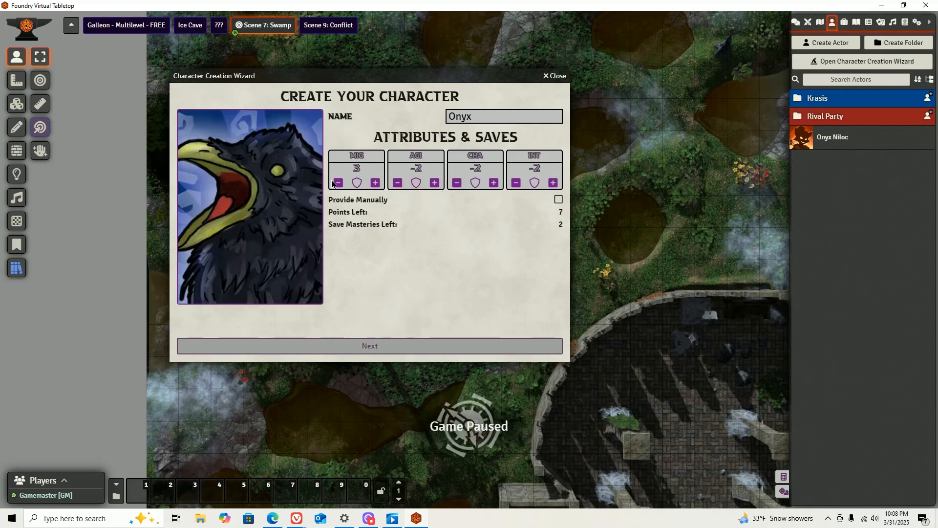
left_click(338, 183)
left_click(338, 183)
left_click(338, 183)
left_click(339, 183)
left_click(338, 182)
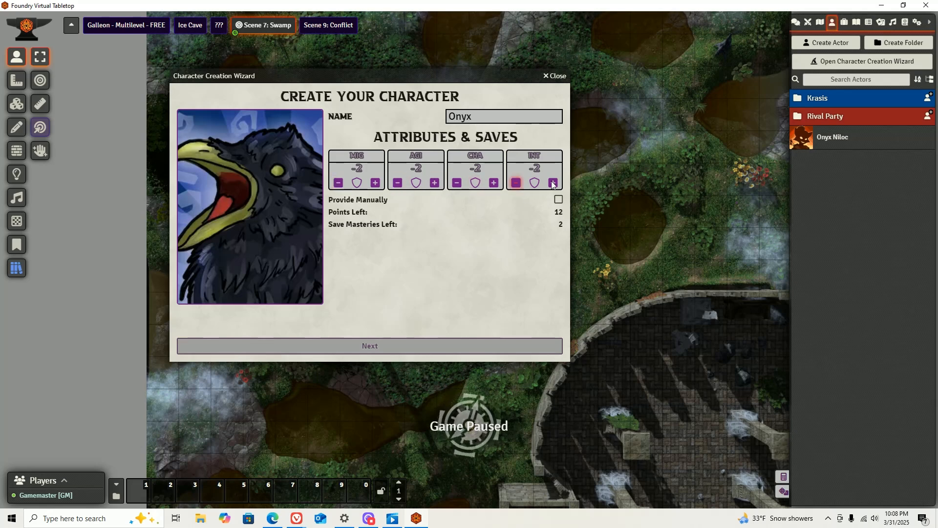
Raise the Agility attribute to 3.
left_click(434, 183)
left_click(434, 183)
left_click(434, 183)
left_click(434, 183)
left_click(434, 183)
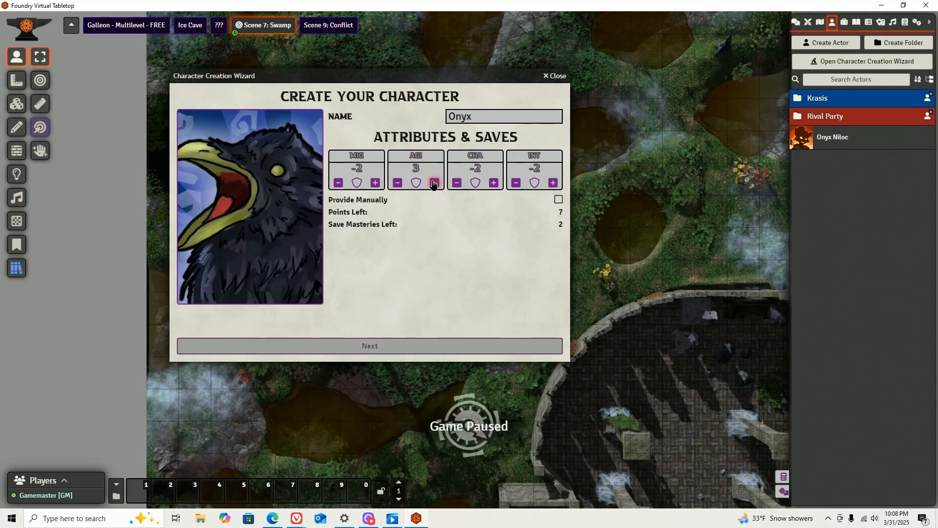
Replace the character's portrait with the orange, smiling cat-like humanoid image from the core icons' mammals folder.
left_click(256, 162)
left_click(352, 152)
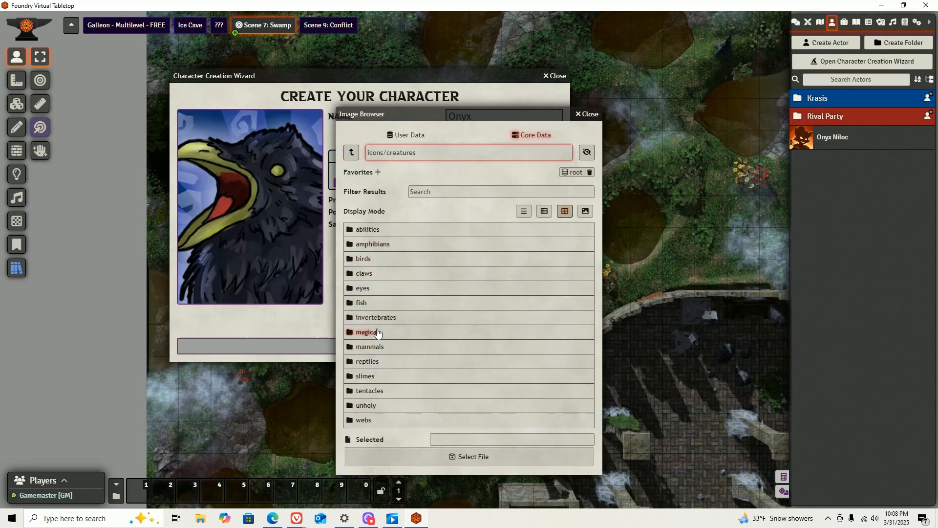
left_click(377, 346)
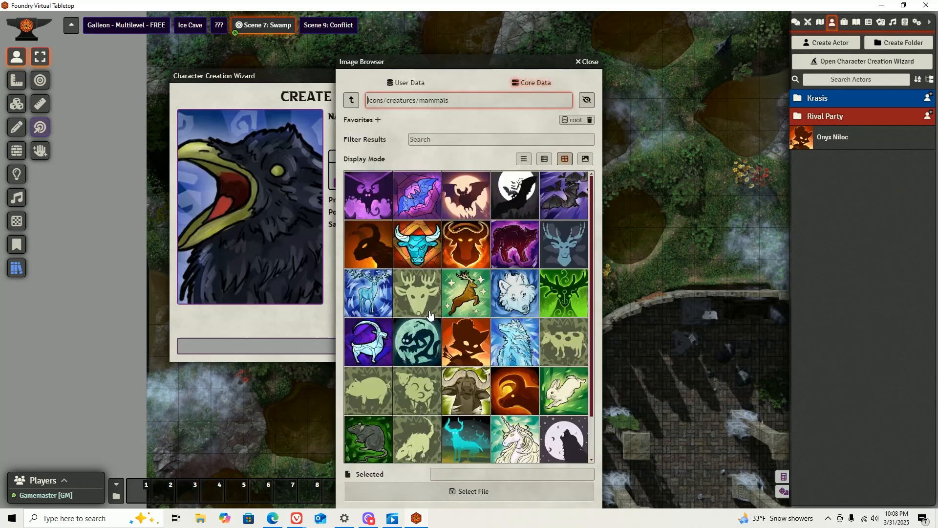
left_click(474, 348)
left_click(533, 496)
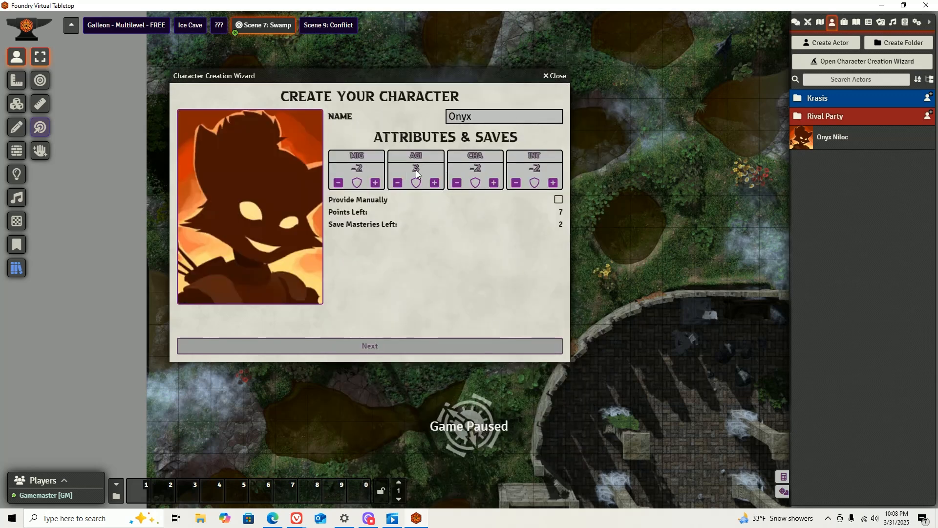
Raise Intelligence to 1, Charisma to 0 and Might to 0 to spend the remaining attribute points.
left_click(553, 182)
left_click(554, 183)
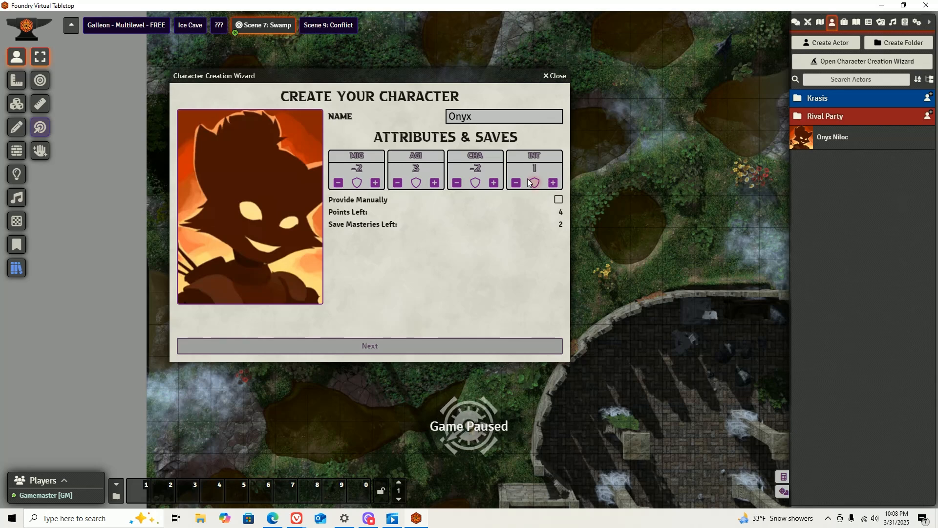
left_click(494, 183)
left_click(494, 183)
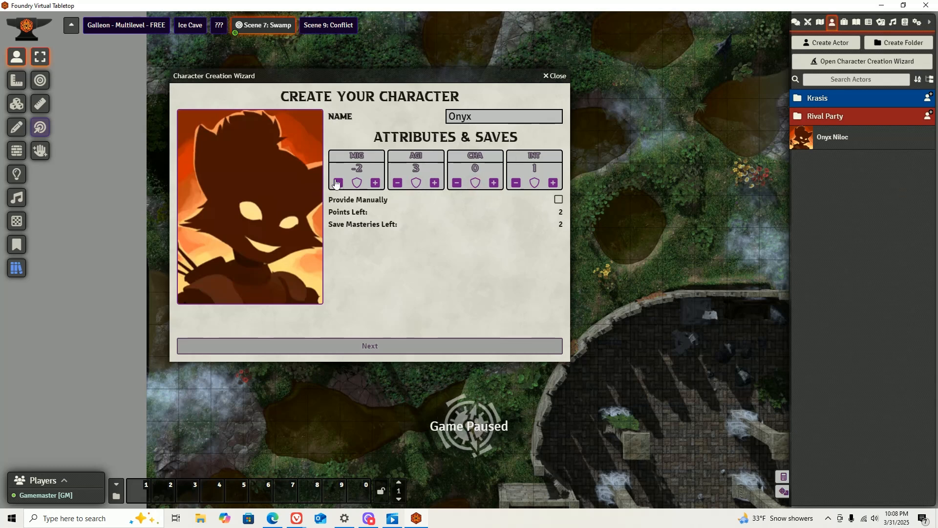
left_click(375, 183)
left_click(373, 183)
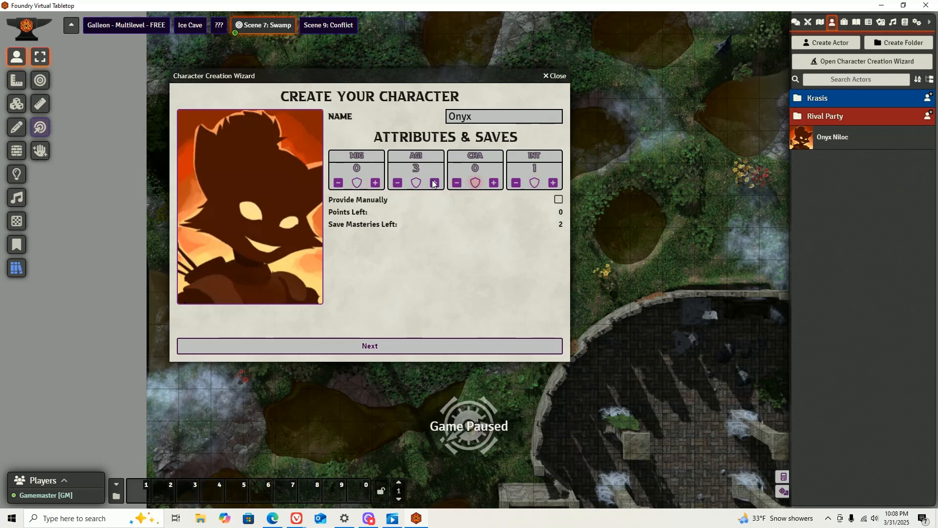
Assign the two save masteries to Charisma and Agility, and continue to the ancestry selection.
left_click(475, 183)
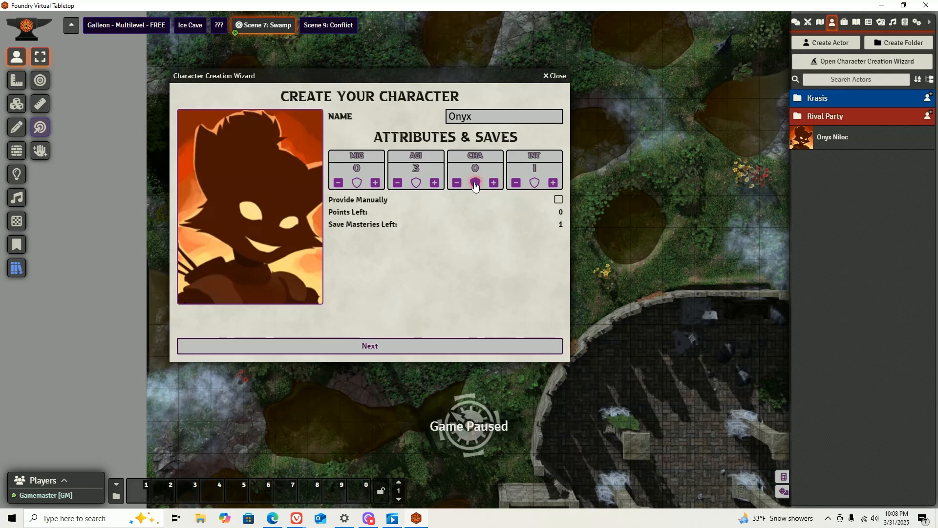
left_click(417, 184)
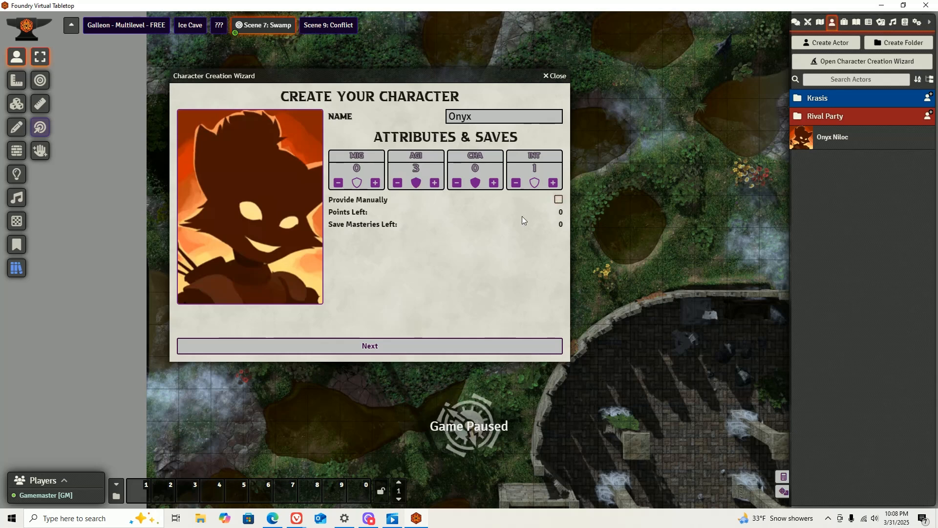
left_click(397, 346)
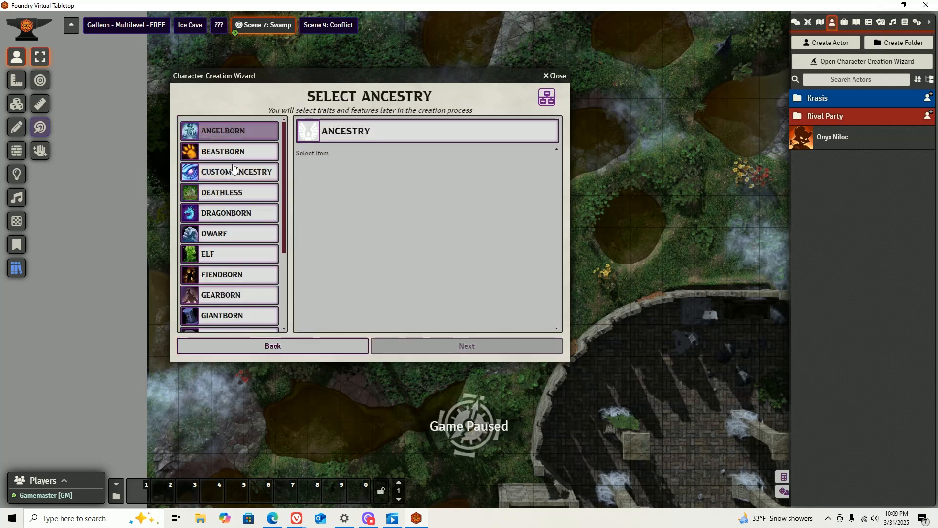
Look through the available ancestries and examine the descriptions of Beastborn, Dragonborn and Elf.
scroll(241, 235, "down", 3)
scroll(242, 235, "up", 3)
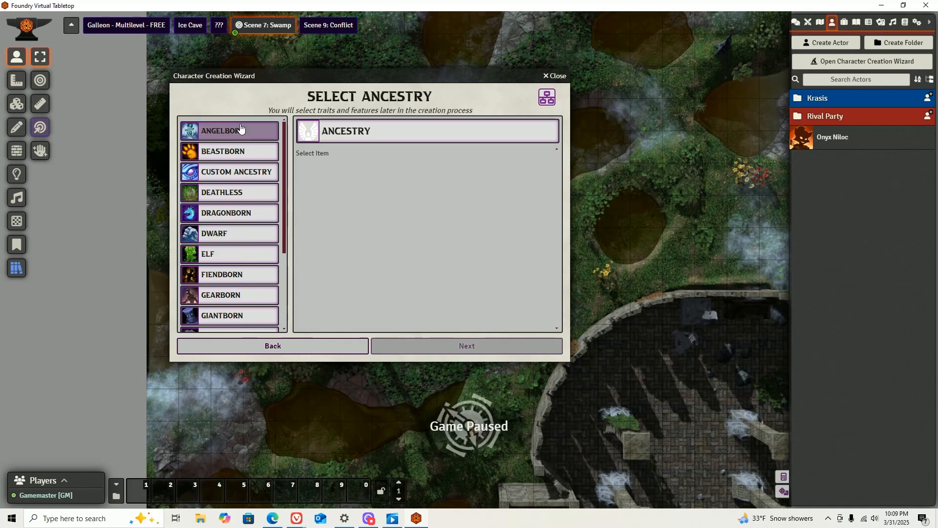
scroll(245, 129, "down", 1)
scroll(245, 129, "up", 1)
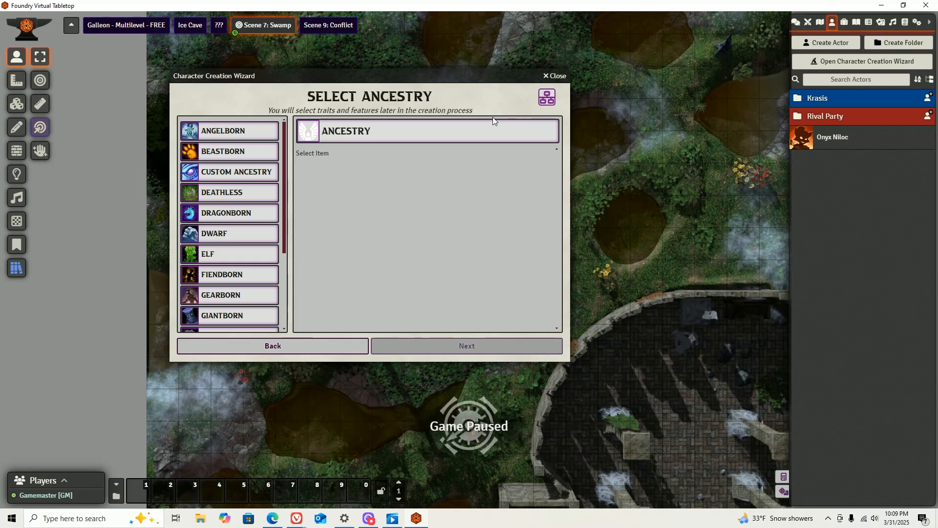
left_click(214, 152)
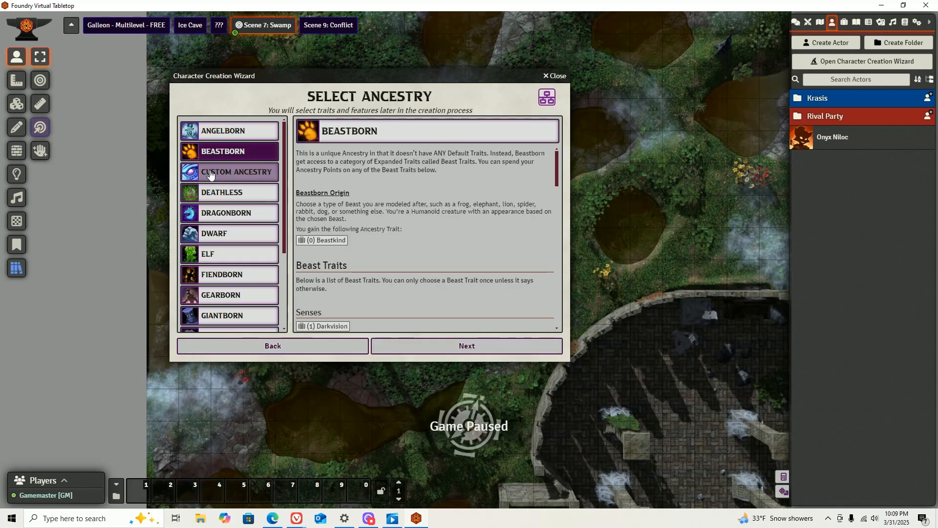
left_click(226, 212)
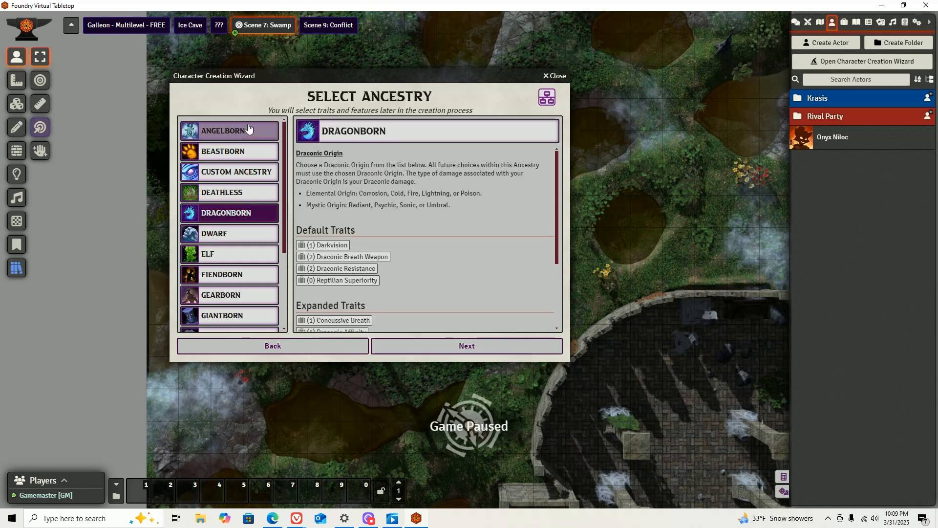
left_click(228, 153)
left_click(217, 255)
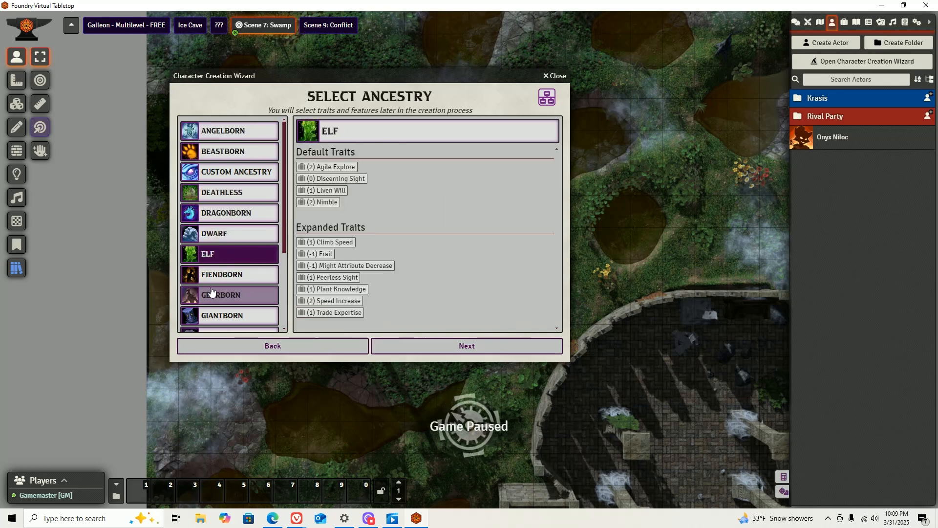
left_click(222, 153)
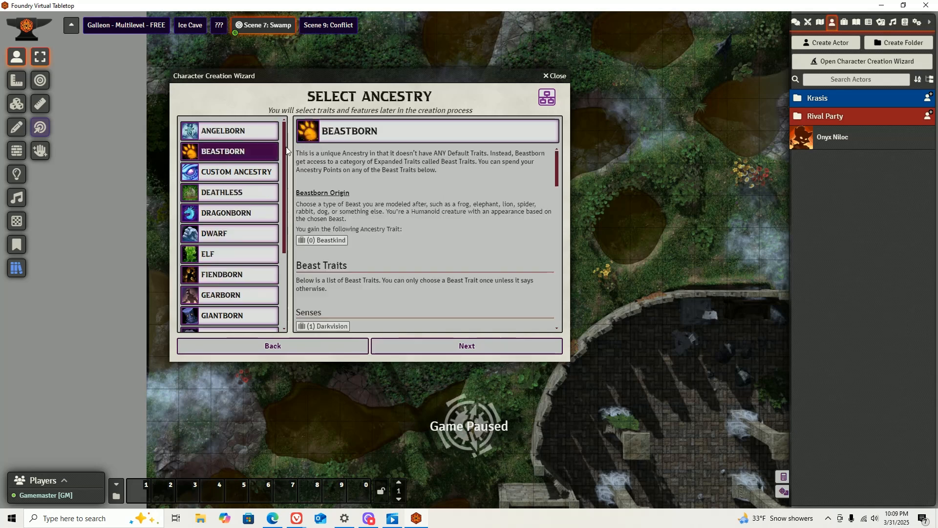
Create a mixed ancestry by combining Beastborn and Elf from the compendium.
left_click(549, 104)
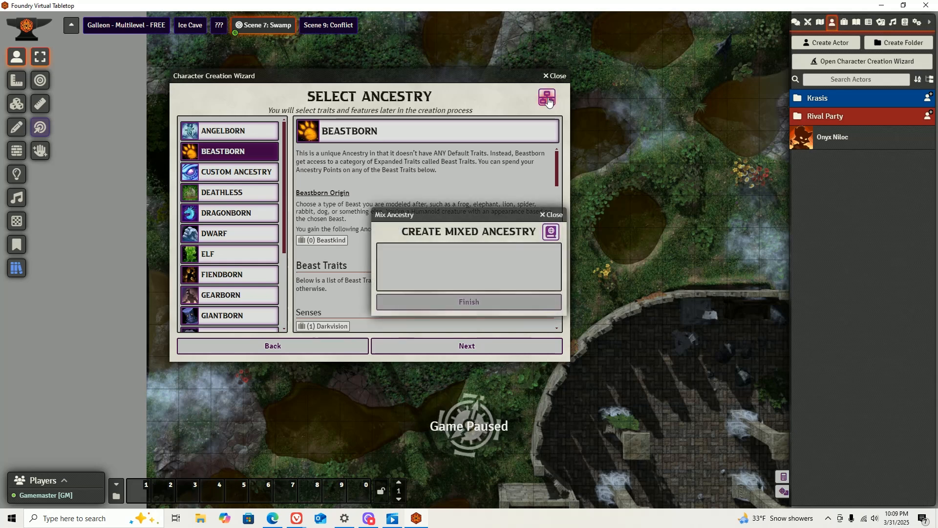
left_click(551, 233)
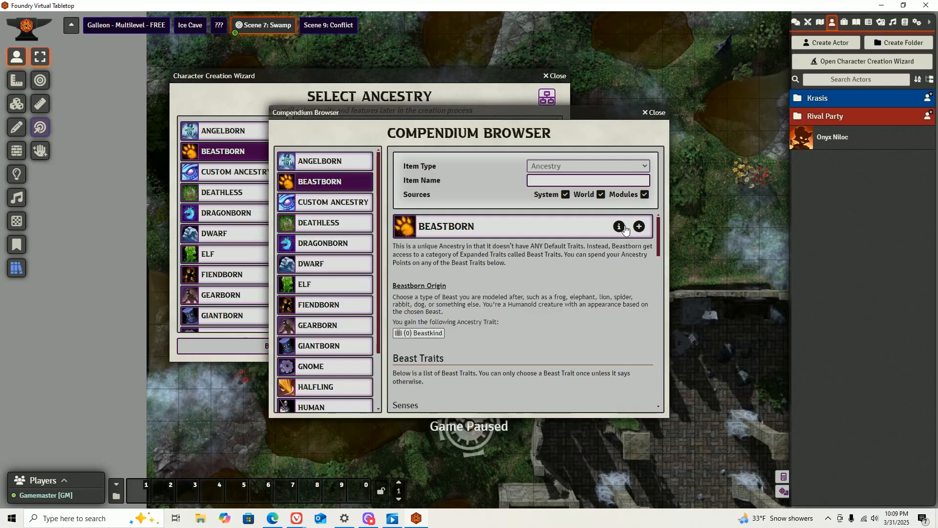
left_click(639, 226)
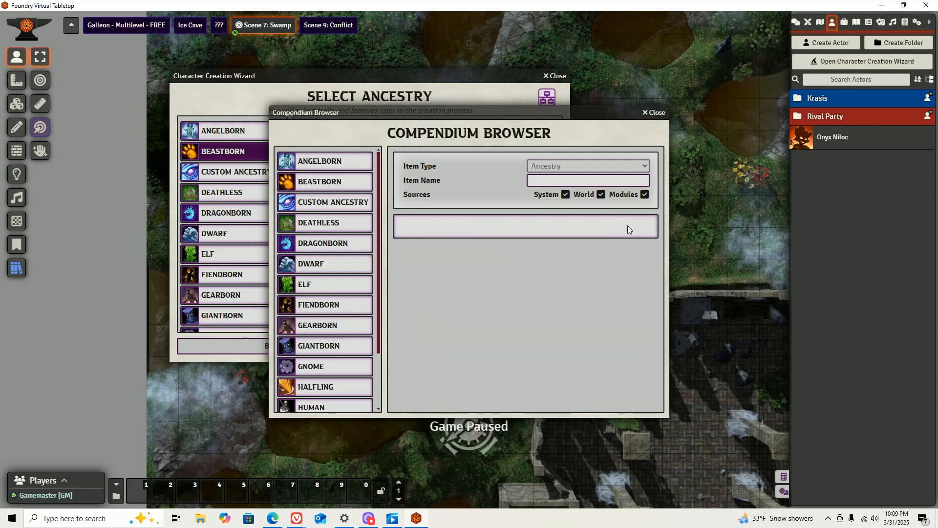
left_click(323, 285)
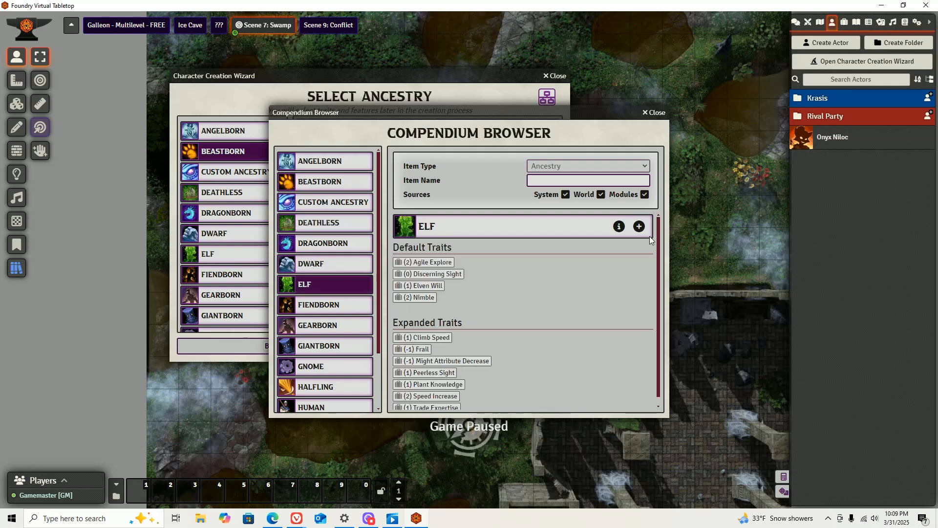
left_click(639, 228)
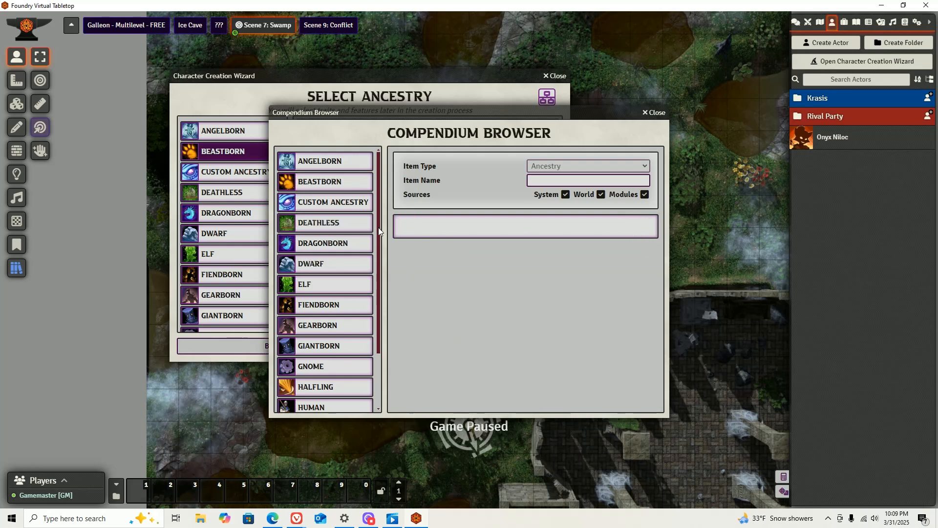
left_click(655, 113)
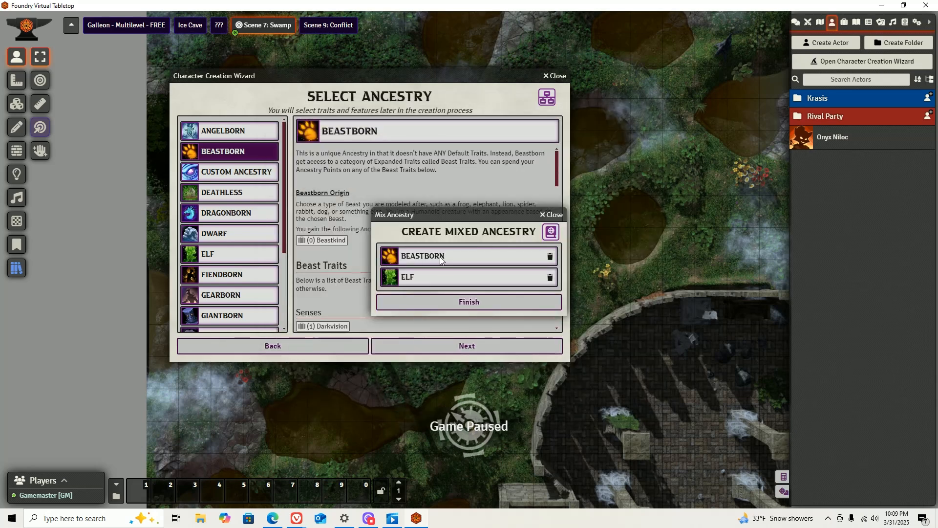
left_click(471, 306)
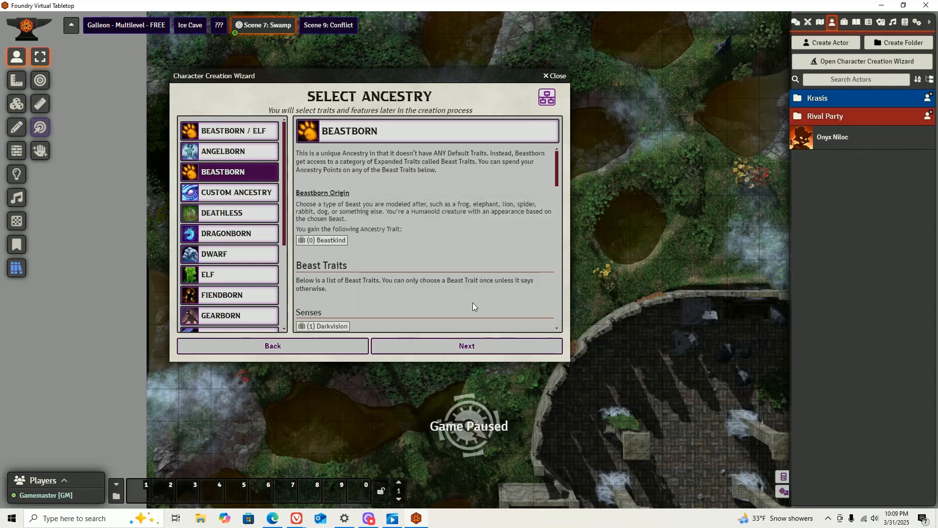
Choose the Beastborn / Elf ancestry and the Beta Background, and continue to the class selection.
left_click(233, 131)
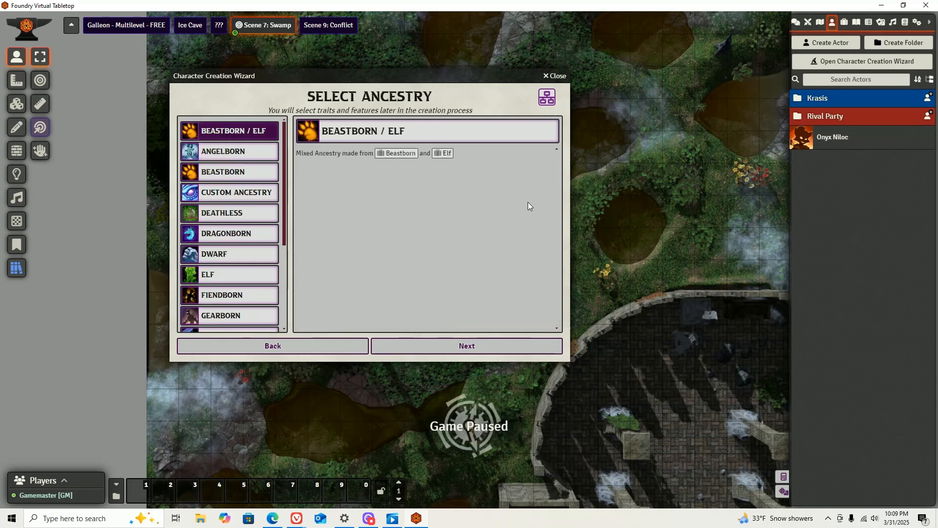
left_click(457, 347)
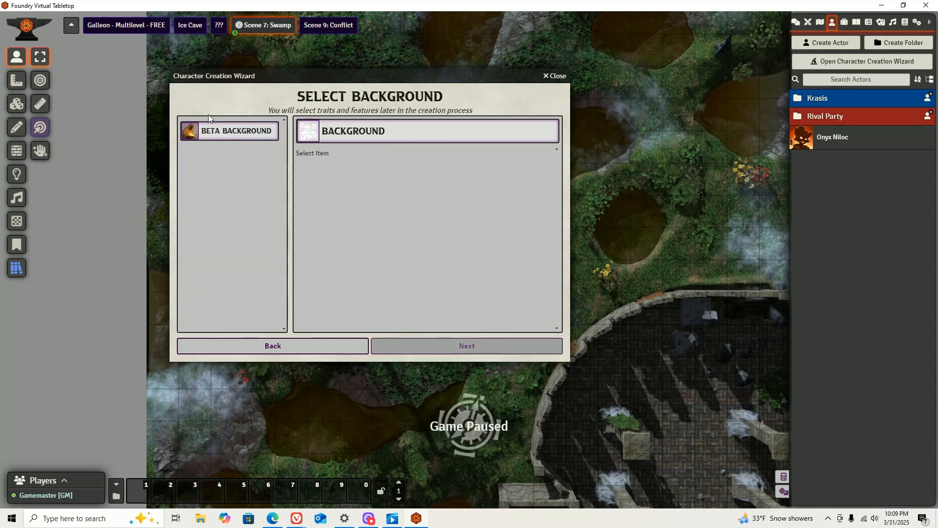
left_click(215, 131)
left_click(480, 351)
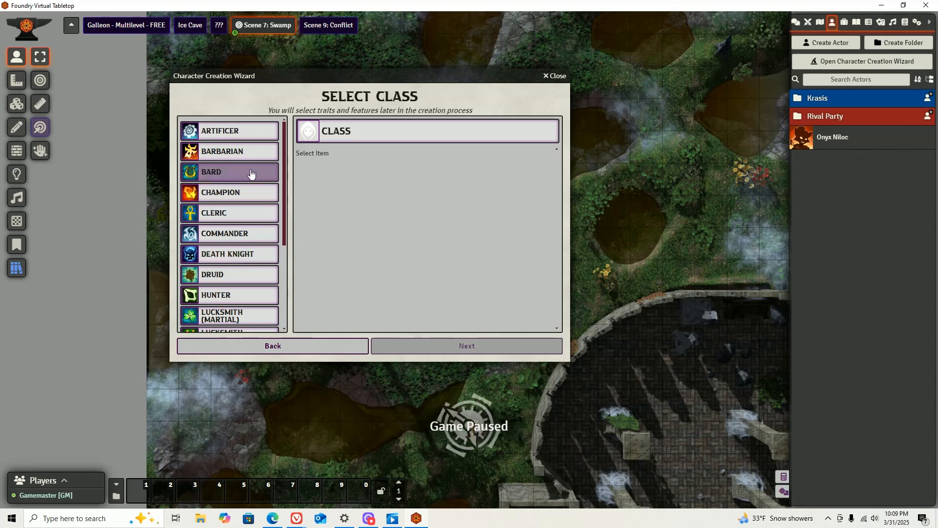
Choose Hunter from the class list as the character's class and continue to the starting equipment.
scroll(243, 227, "down", 1)
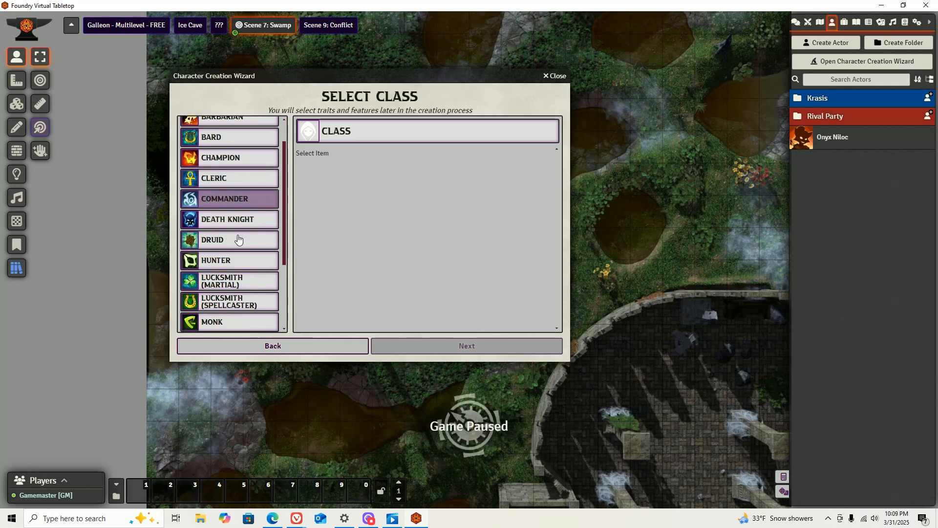
left_click(221, 246)
scroll(221, 245, "down", 2)
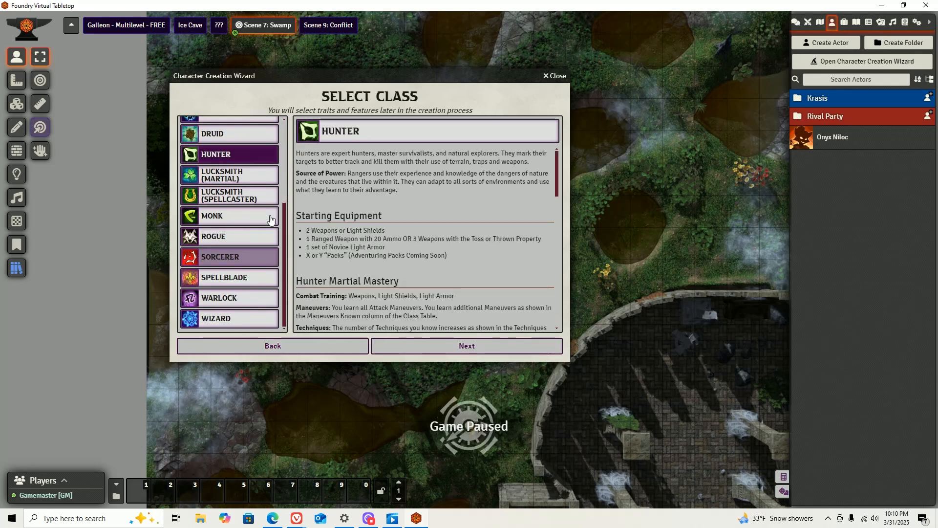
scroll(244, 264, "up", 3)
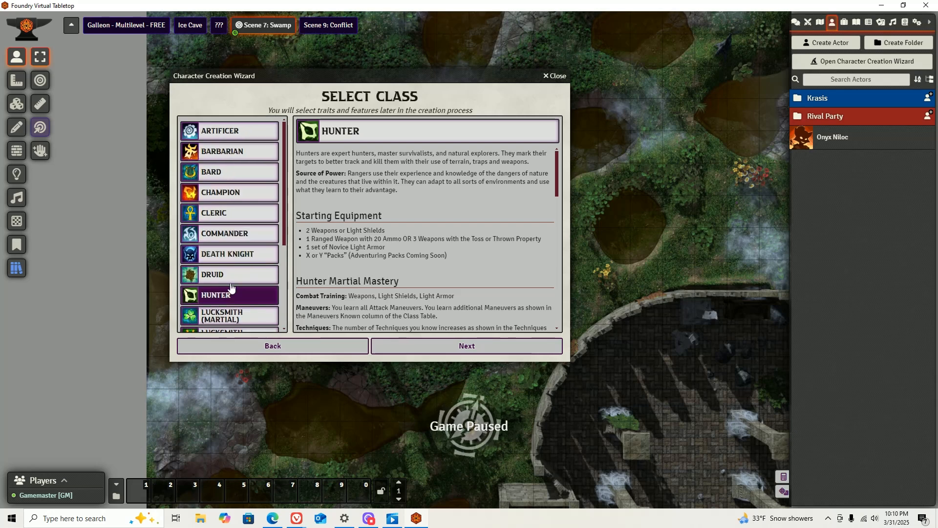
scroll(218, 288, "down", 2)
scroll(215, 248, "down", 3)
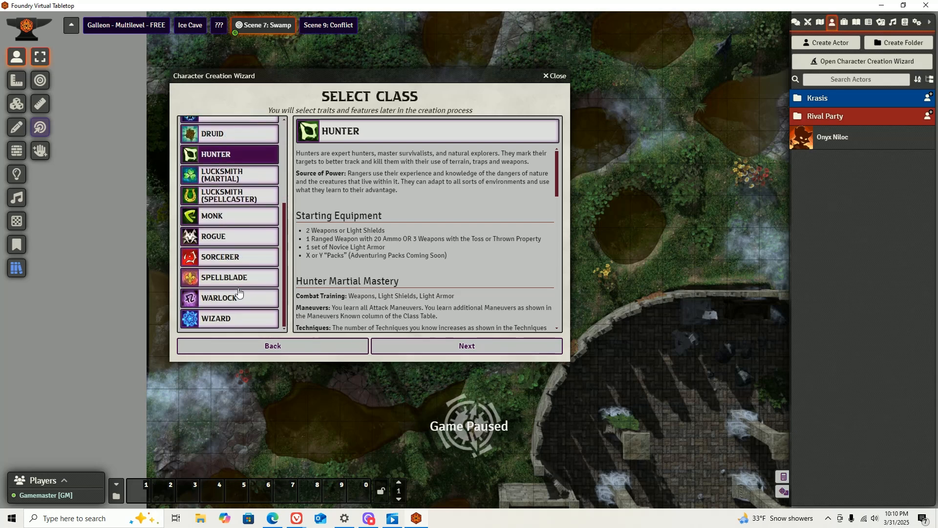
scroll(220, 244, "up", 4)
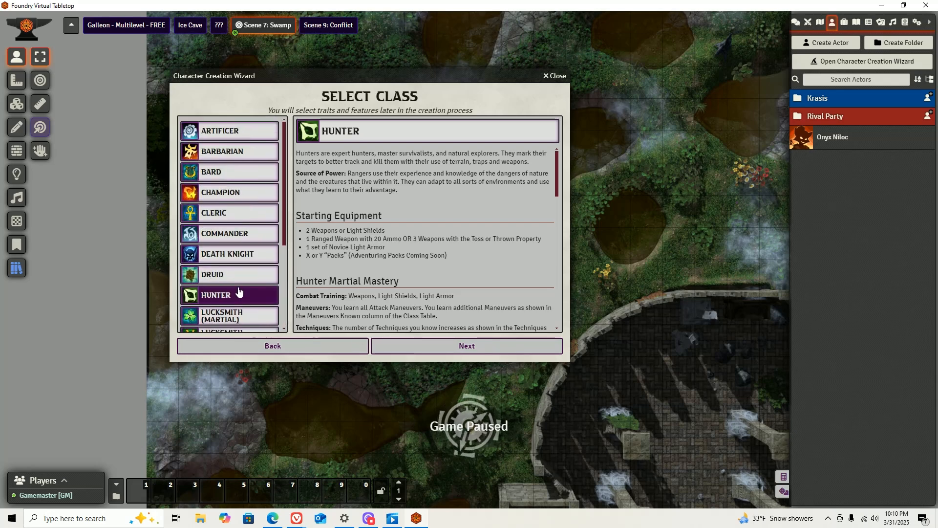
left_click(471, 343)
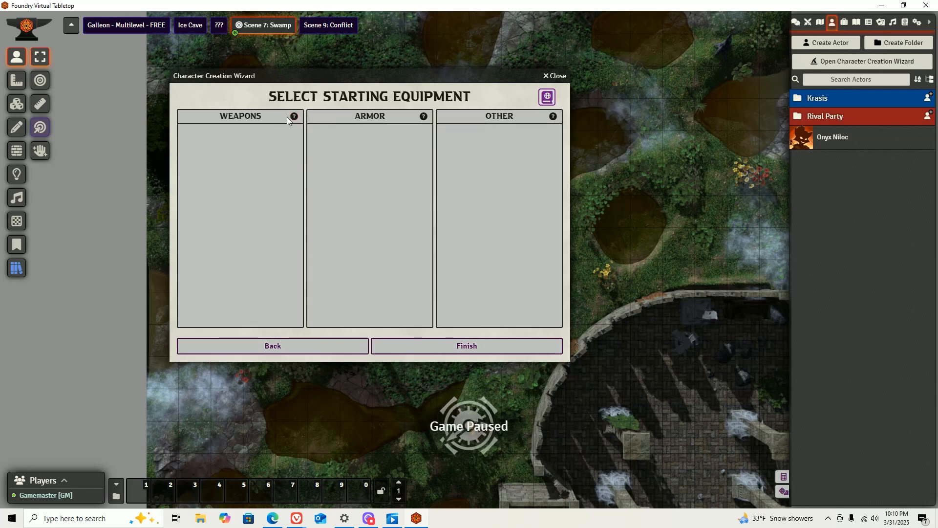
Browse the compendium's weapon list and examine the Bull Whip's details and its Unwieldy and Versatile properties.
mouse_move(295, 121)
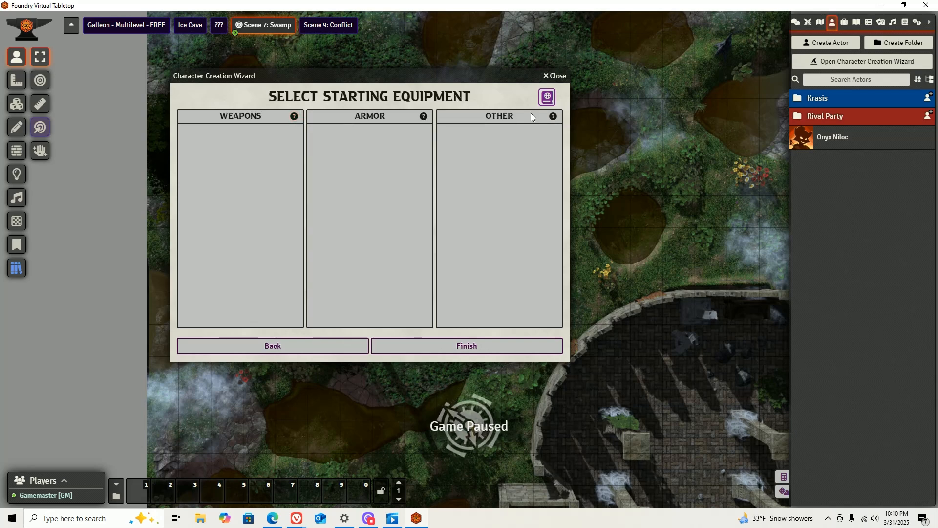
left_click(547, 97)
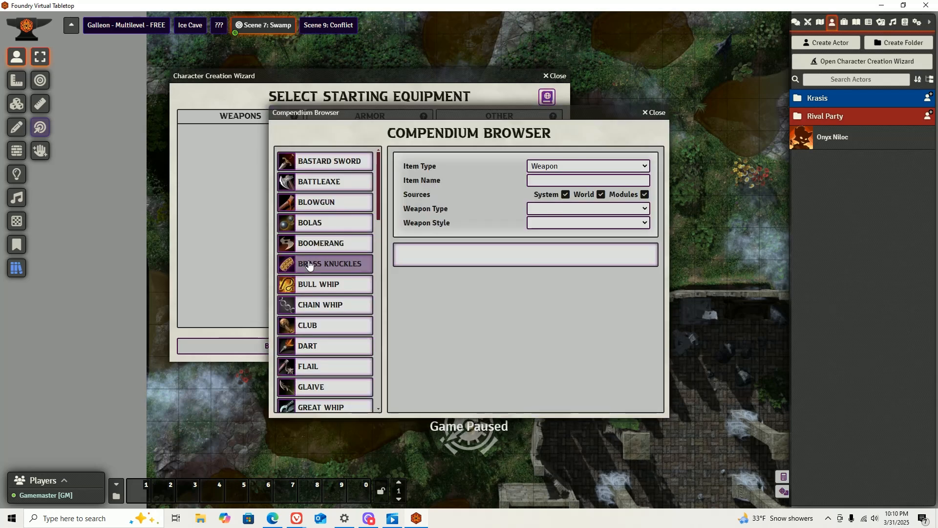
scroll(312, 259, "down", 7)
scroll(312, 254, "up", 8)
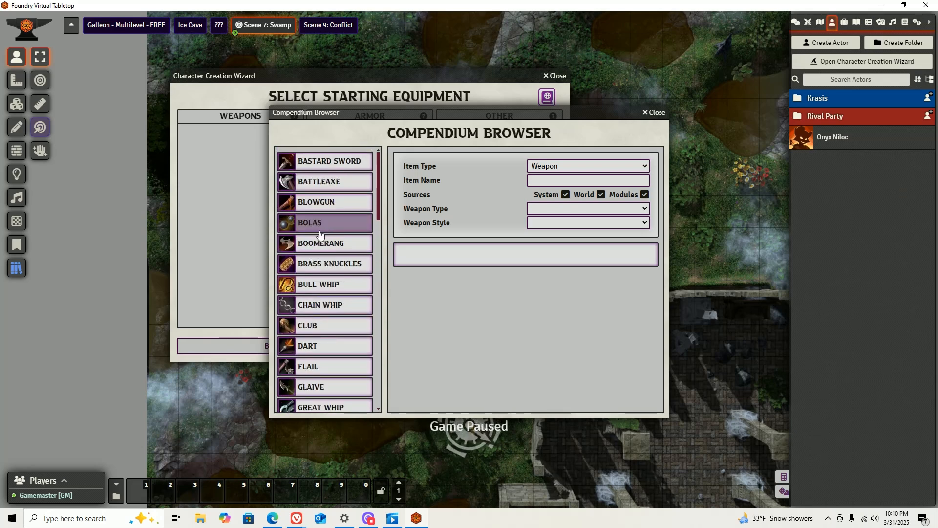
left_click(322, 284)
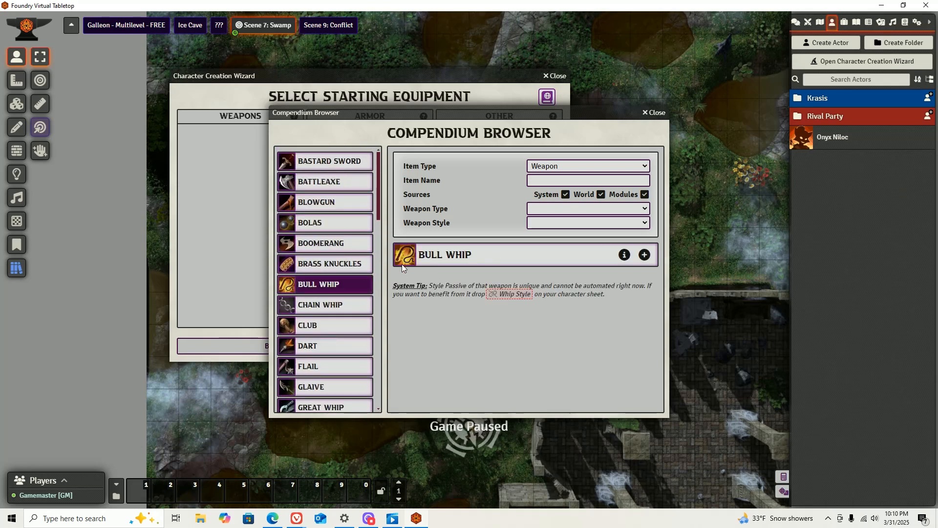
left_click(624, 256)
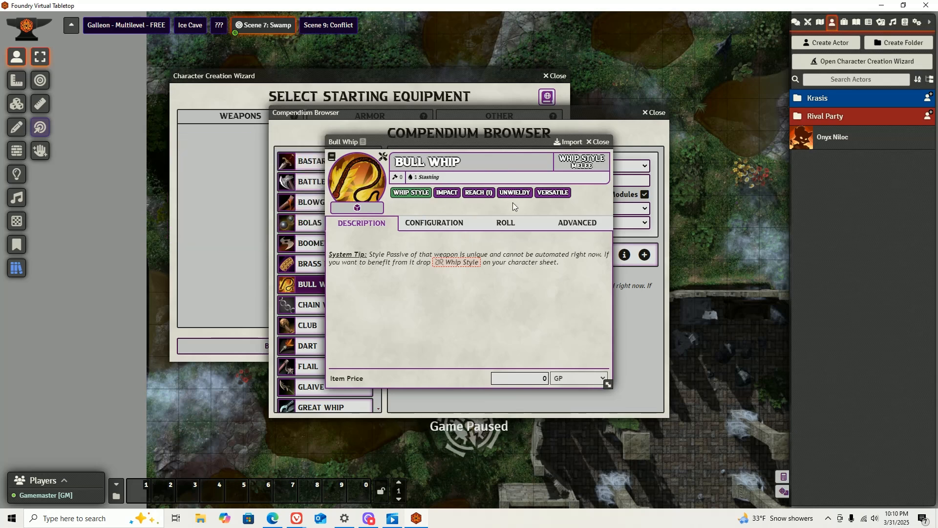
mouse_move(519, 194)
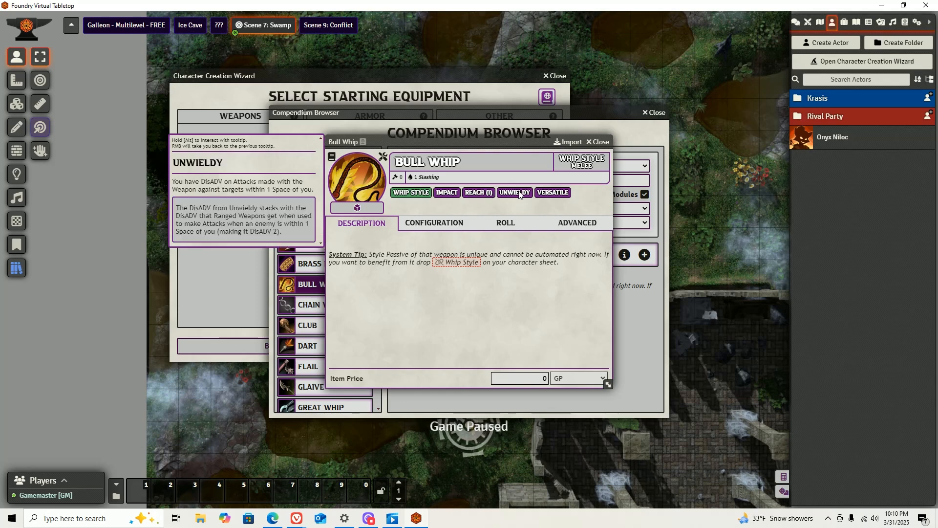
mouse_move(561, 194)
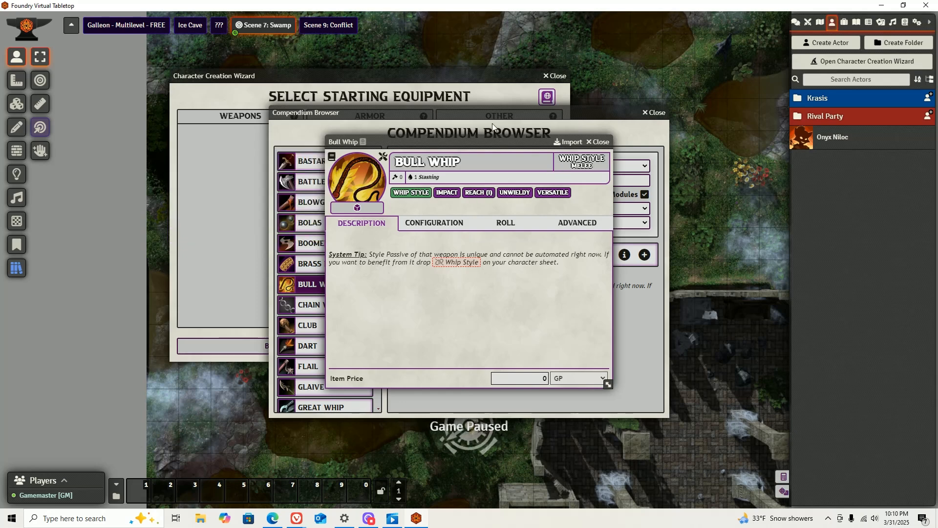
left_click(598, 142)
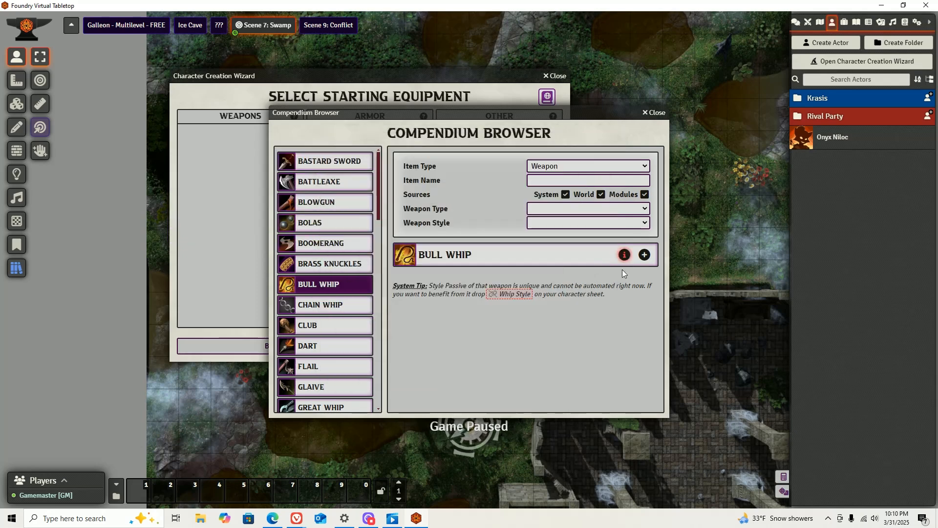
Search the compendium's weapons for "longsword" and add the Longsword twice to the starting weapons.
scroll(328, 306, "down", 5)
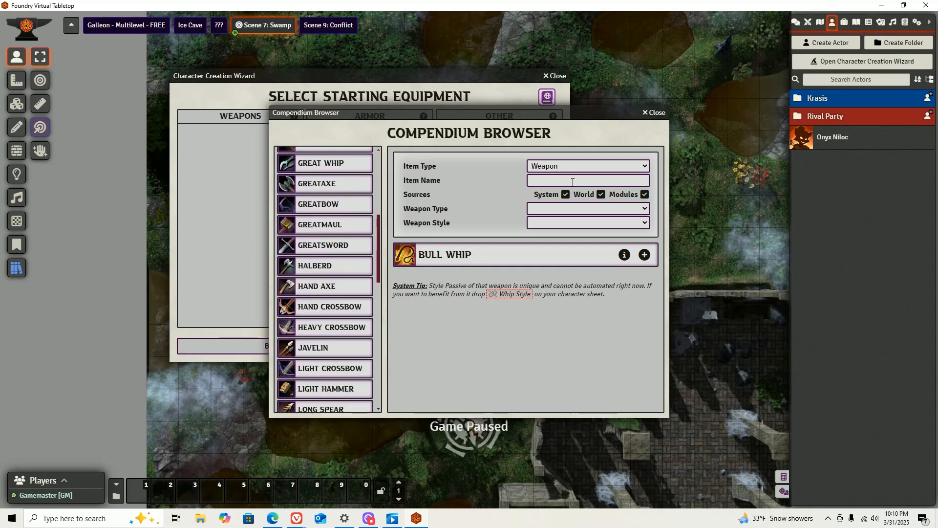
left_click(644, 194)
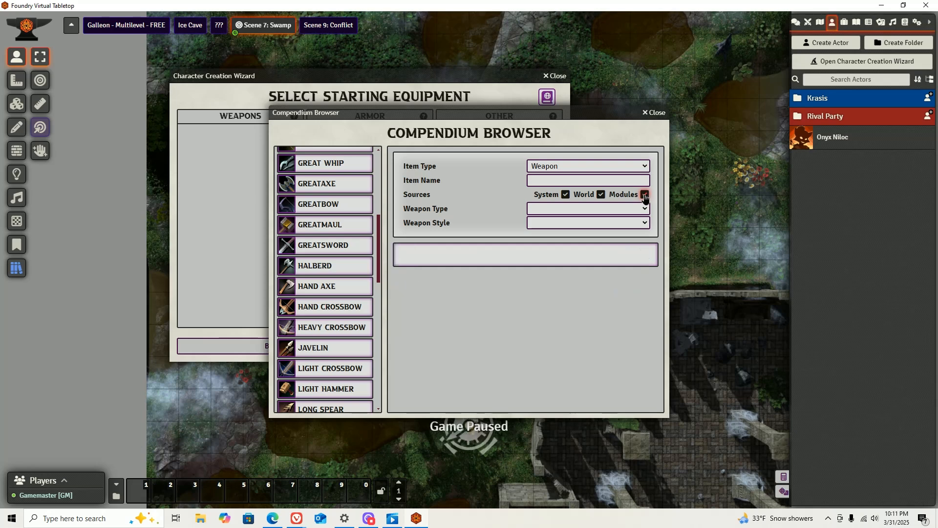
left_click(644, 196)
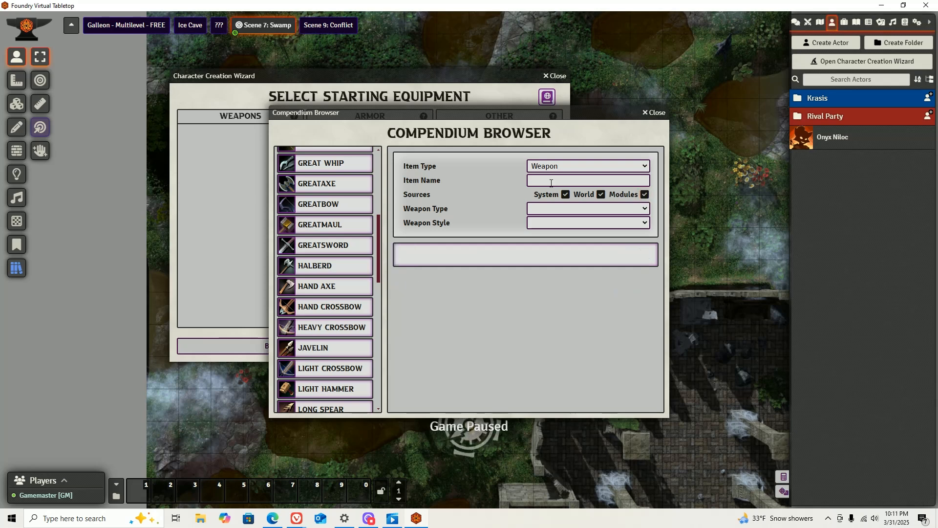
left_click(568, 185)
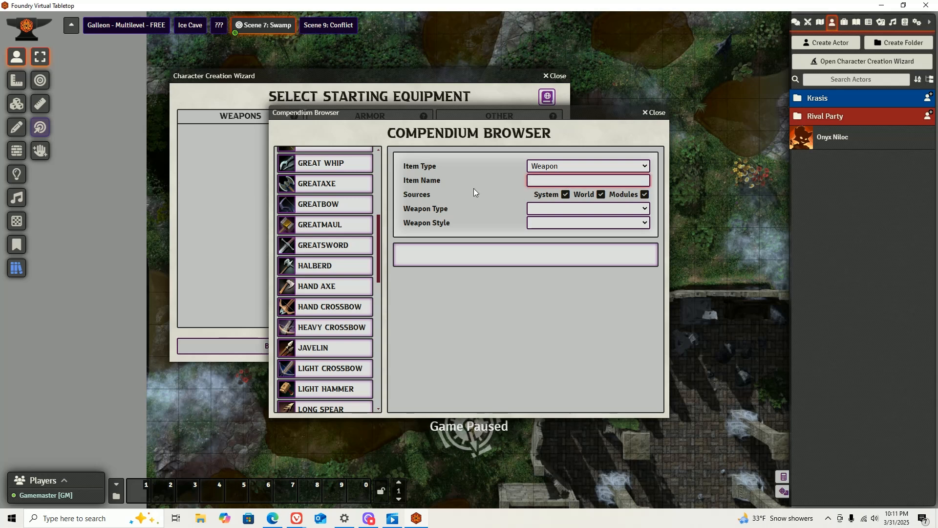
type("long")
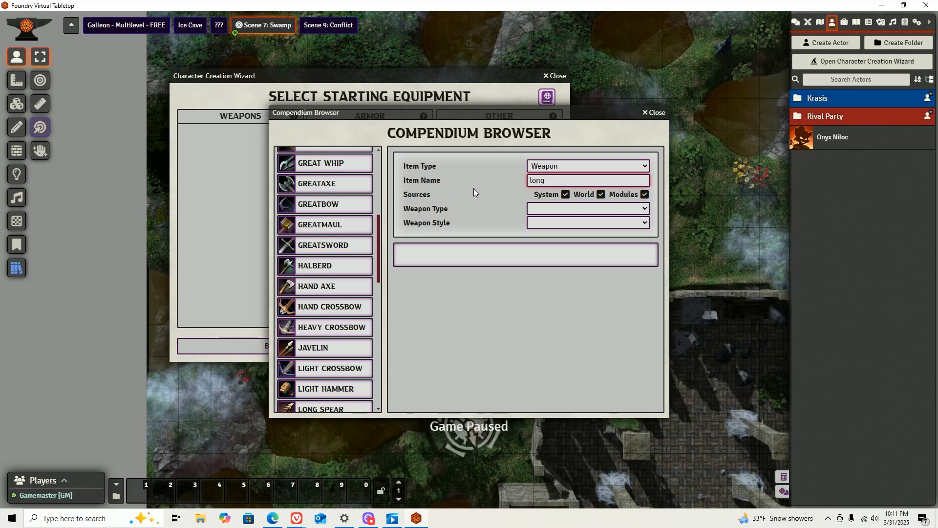
type("sword")
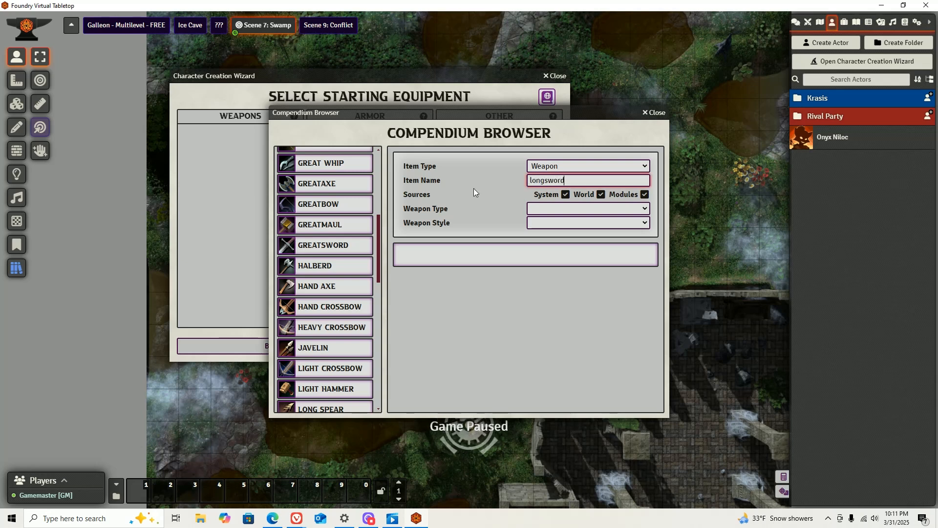
left_click(453, 309)
left_click(308, 163)
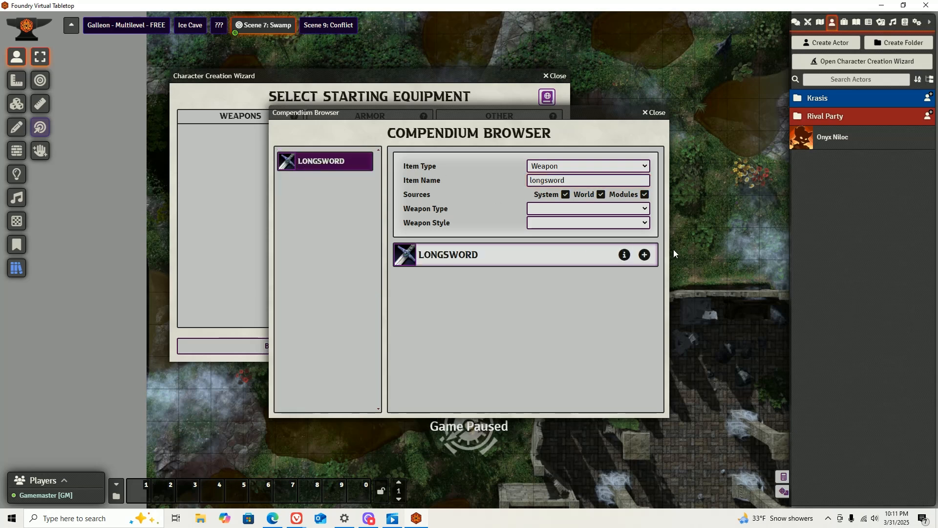
left_click(644, 256)
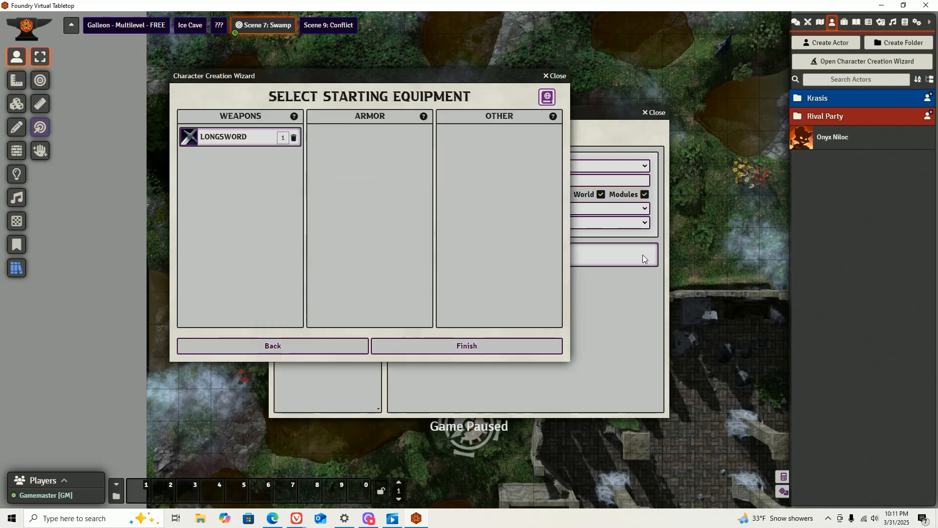
left_click(327, 164)
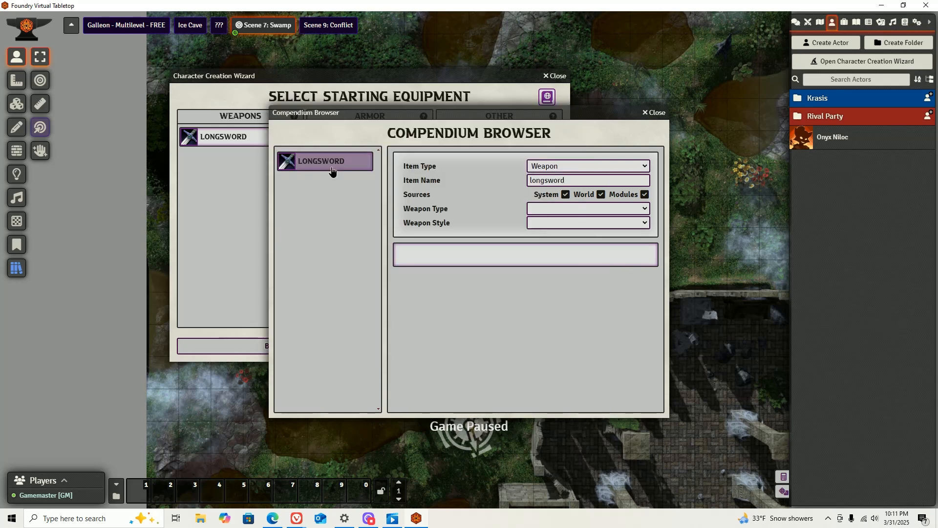
left_click(644, 256)
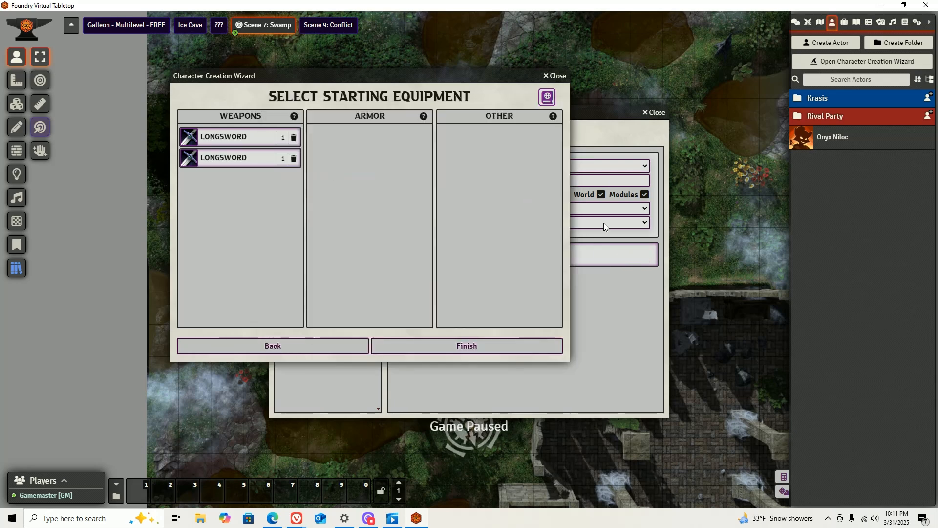
Clear the item name filter, limit the weapon type to Ranged, and add a Longbow to the starting weapons.
left_click(603, 223)
left_click(503, 213)
left_click(570, 168)
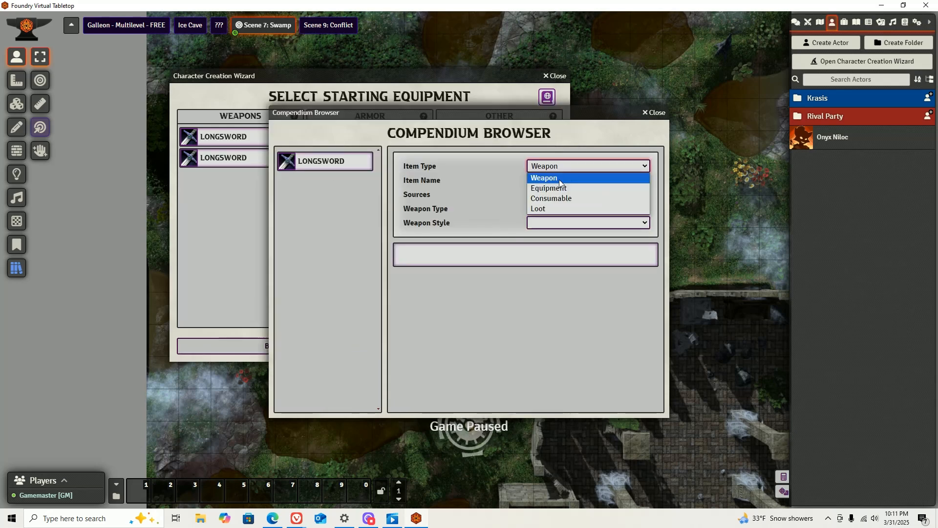
left_click(559, 177)
left_click(564, 181)
key("ctrl+a")
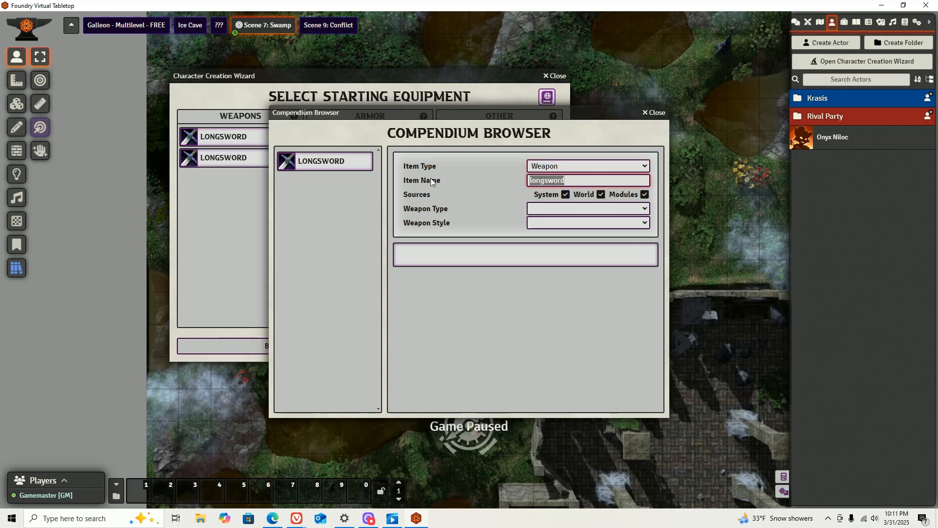
key("BackSpace")
left_click(561, 210)
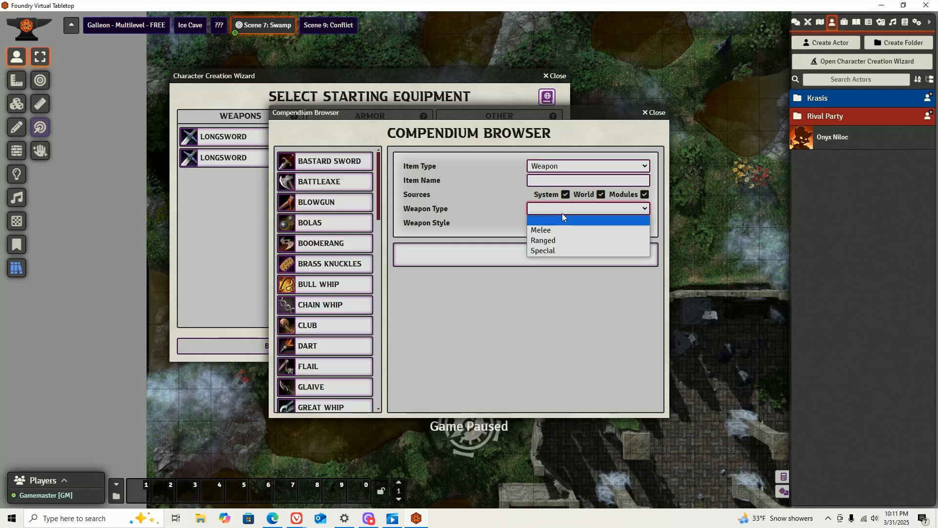
left_click(545, 240)
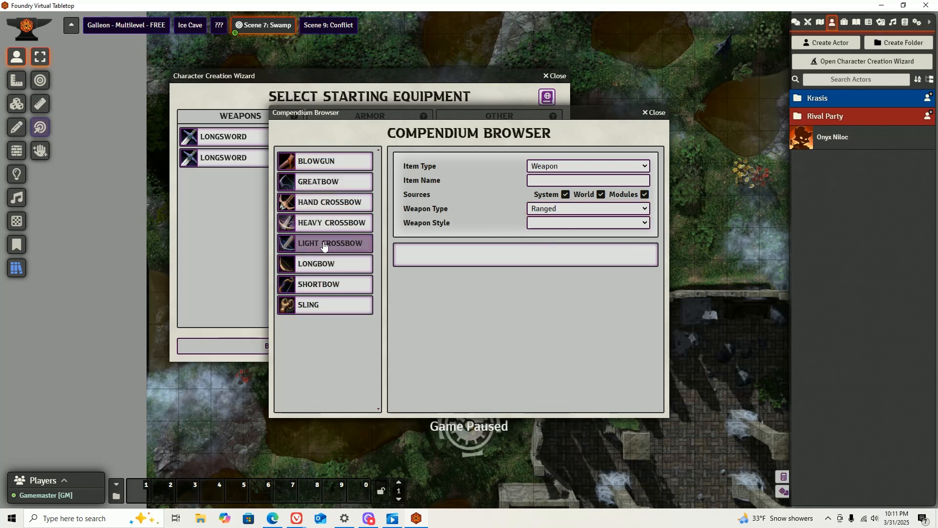
left_click(324, 268)
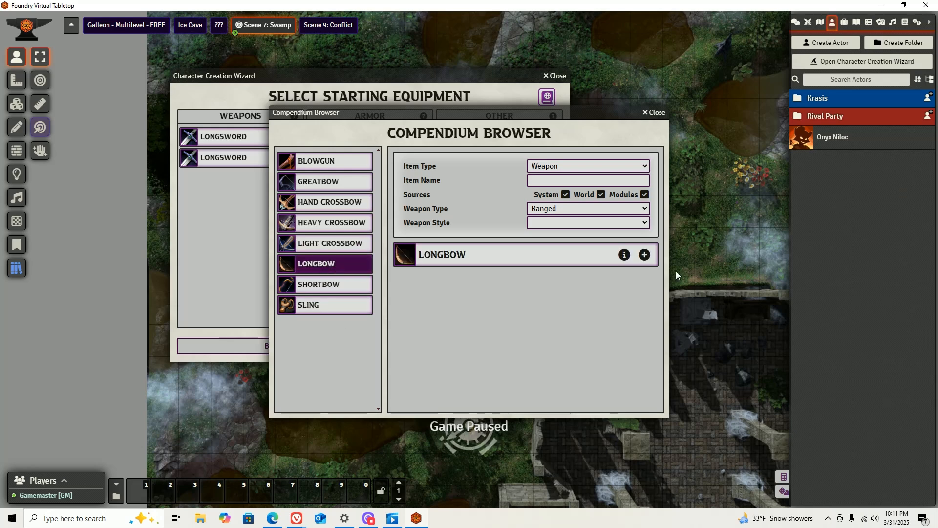
left_click(645, 254)
Clear the weapon type filter, look through the Axe Style weapons, and close the compendium browser with the style filter cleared.
left_click(588, 208)
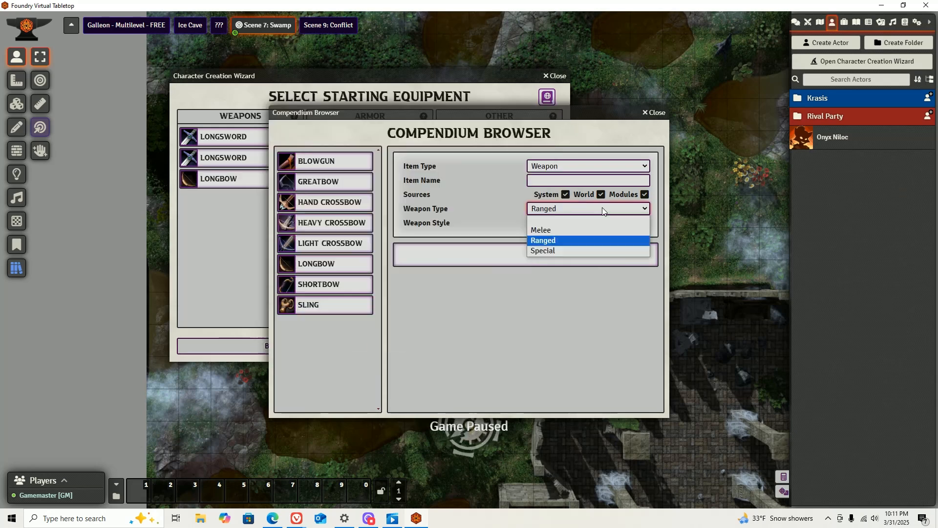
left_click(576, 218)
left_click(569, 223)
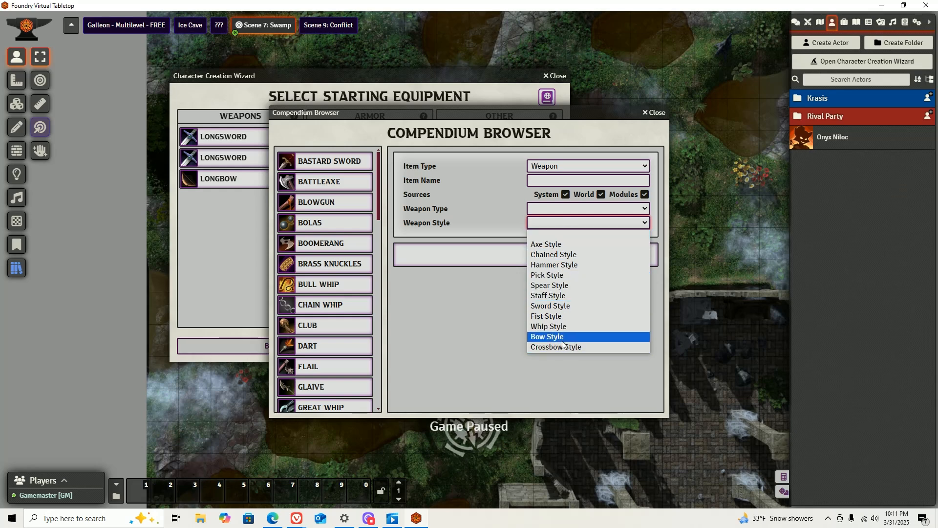
left_click(548, 247)
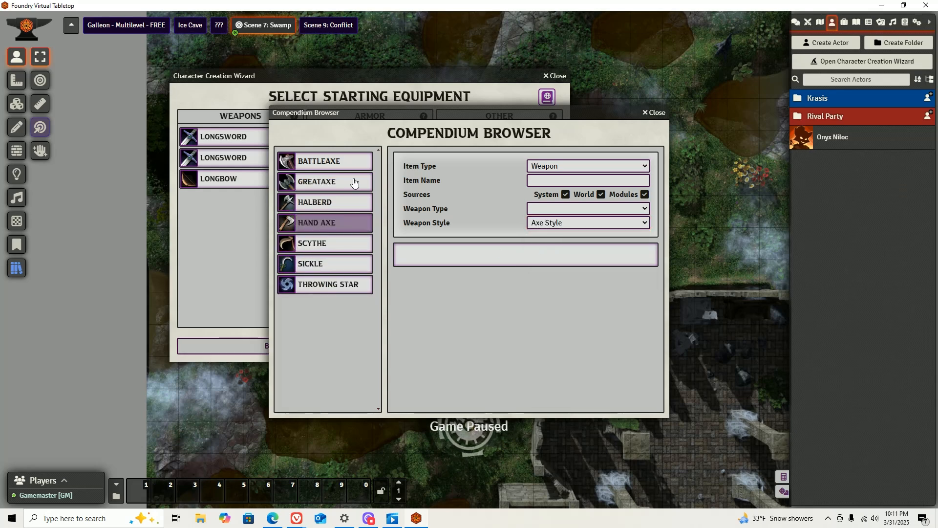
left_click(570, 223)
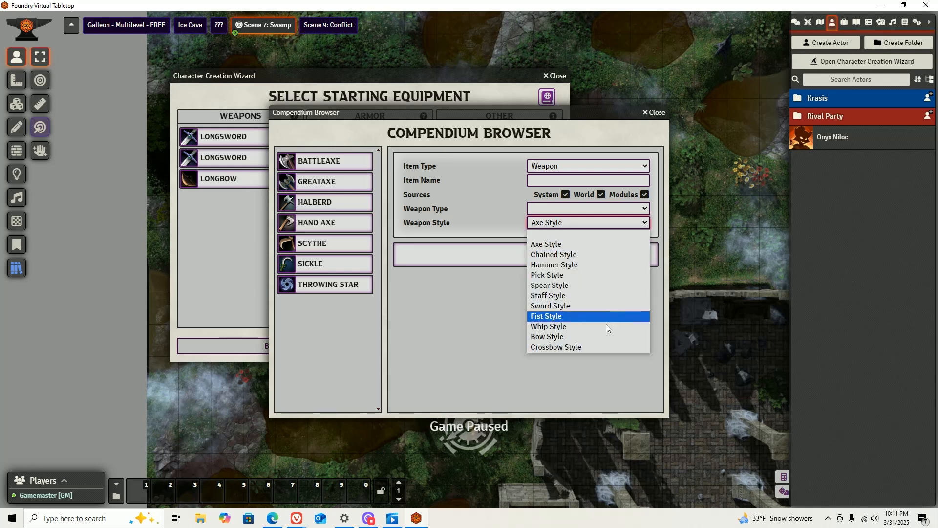
left_click(539, 233)
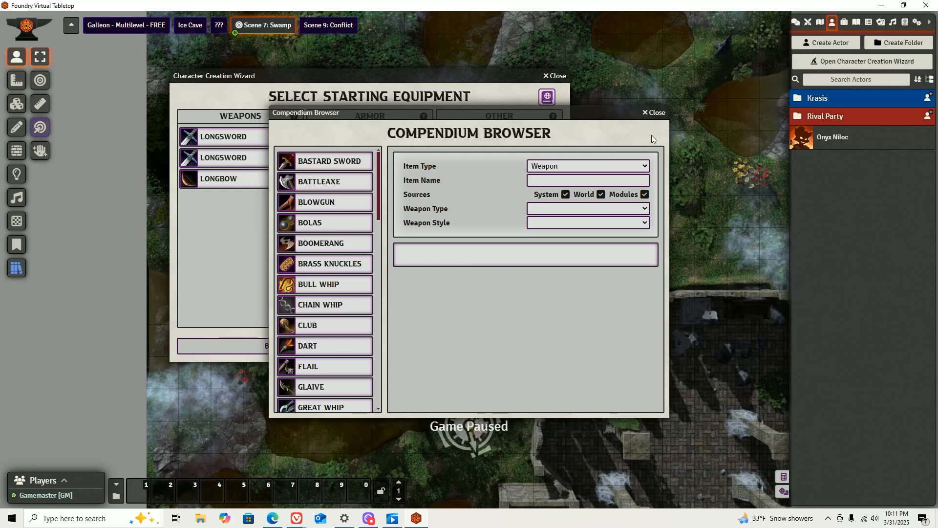
left_click_drag(630, 113, 439, 206)
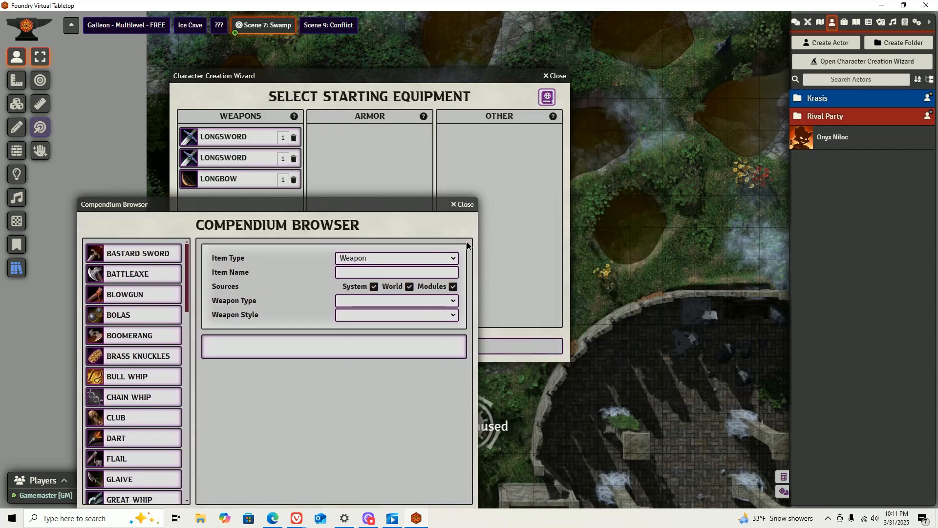
left_click(465, 205)
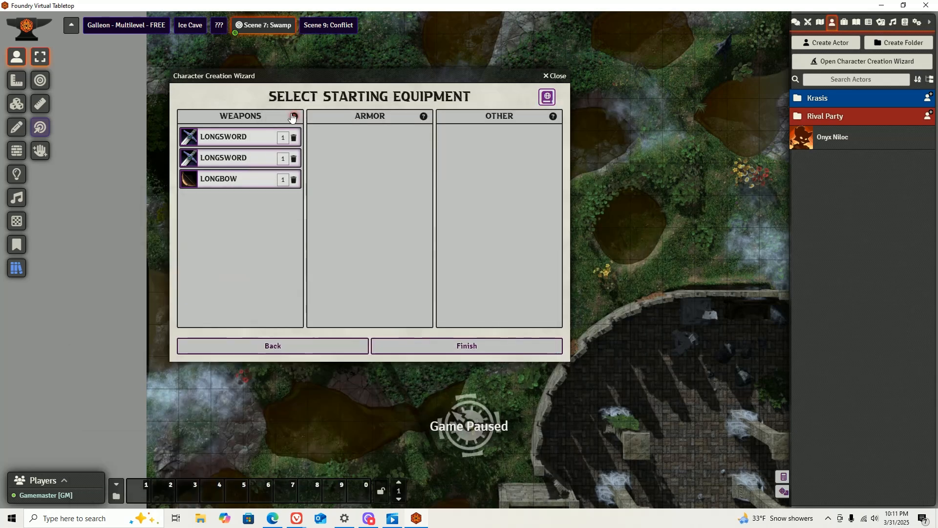
Reopen the compendium browser with the item type set to Equipment and add Novice Light Armor to the starting armor.
mouse_move(293, 117)
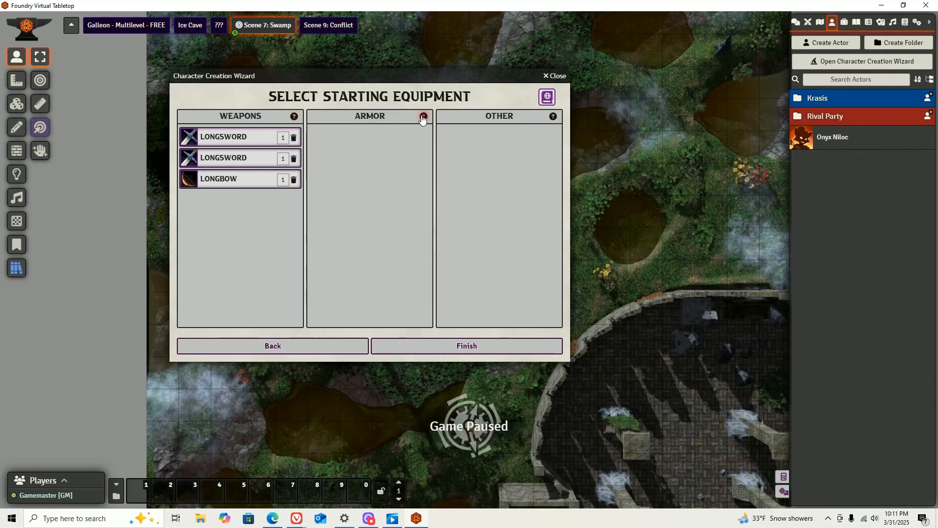
left_click(547, 98)
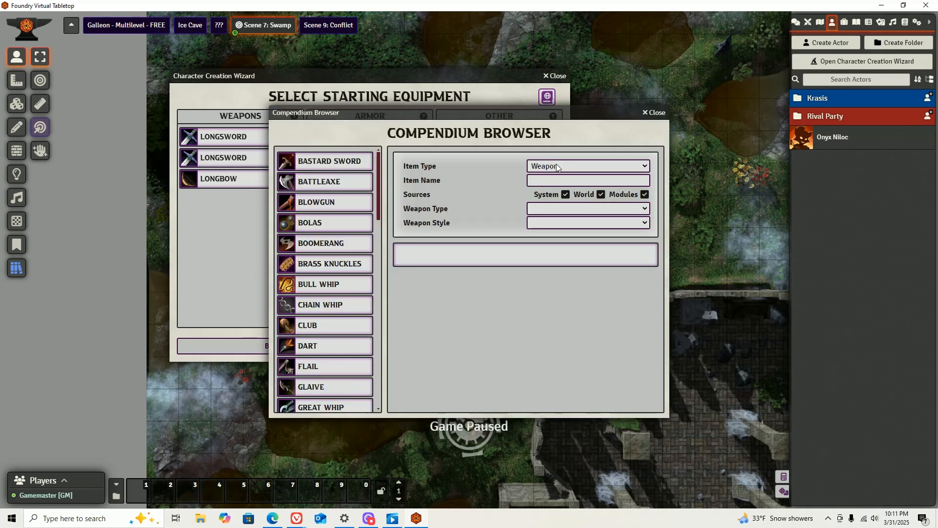
left_click(559, 166)
left_click(562, 189)
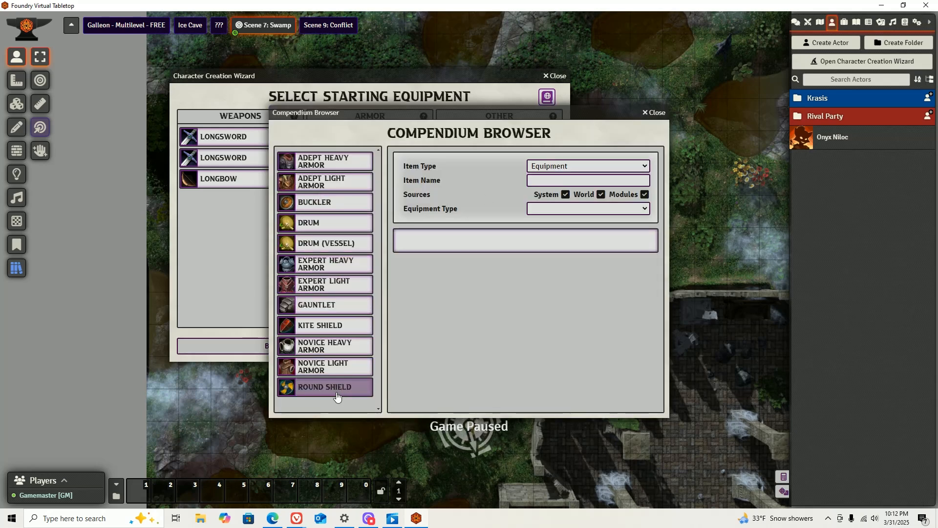
left_click(326, 367)
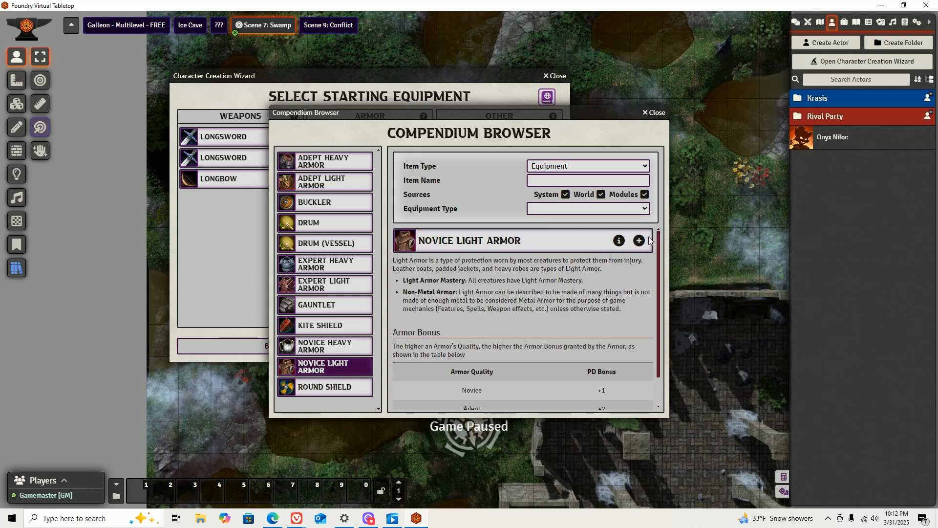
left_click(639, 240)
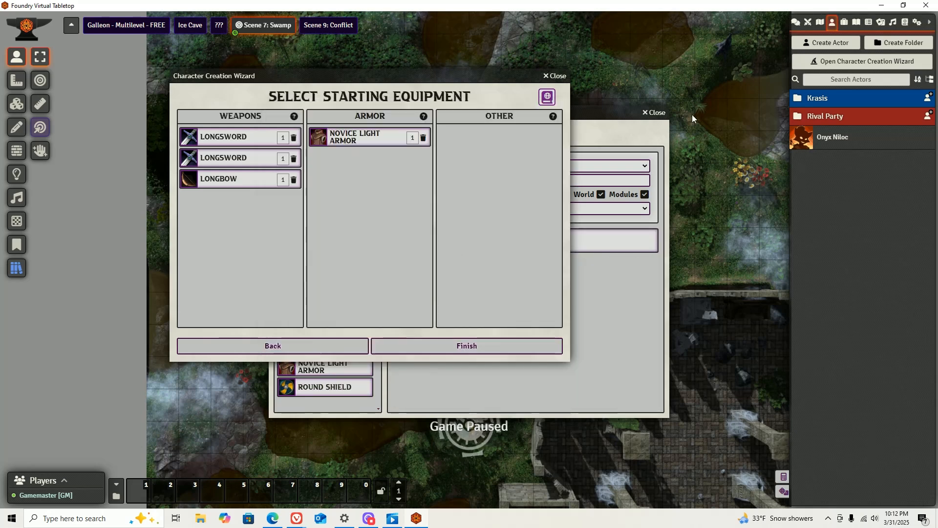
Close the compendium browser, finish the Character Creation Wizard, and apply the gained Hunter features to Onyx.
left_click(662, 113)
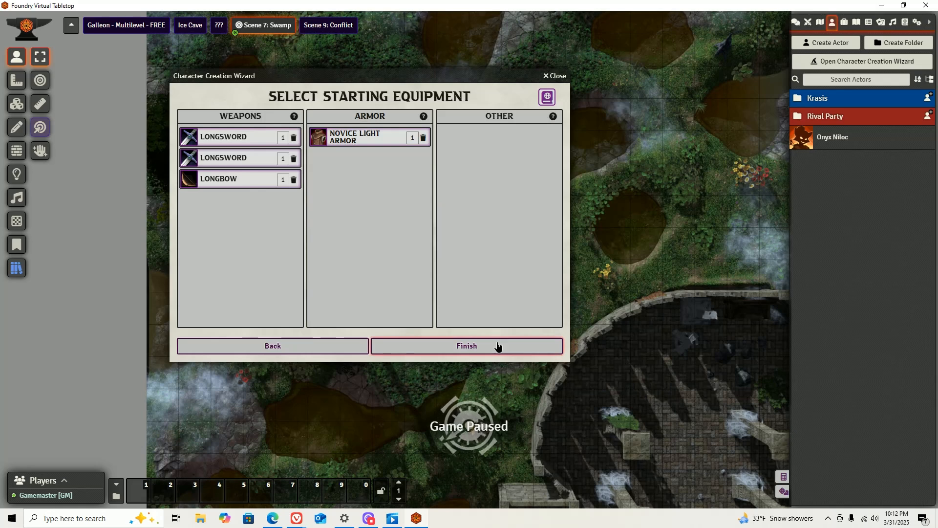
left_click(498, 346)
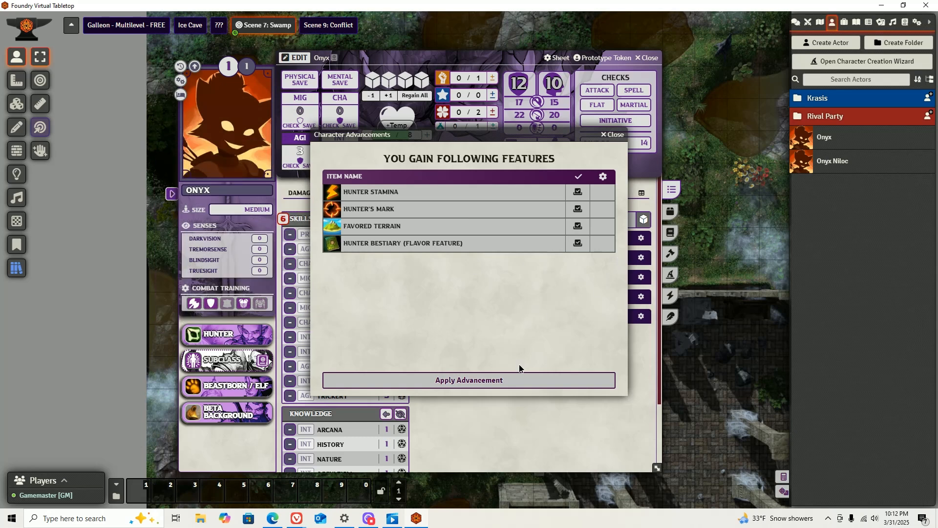
left_click(525, 381)
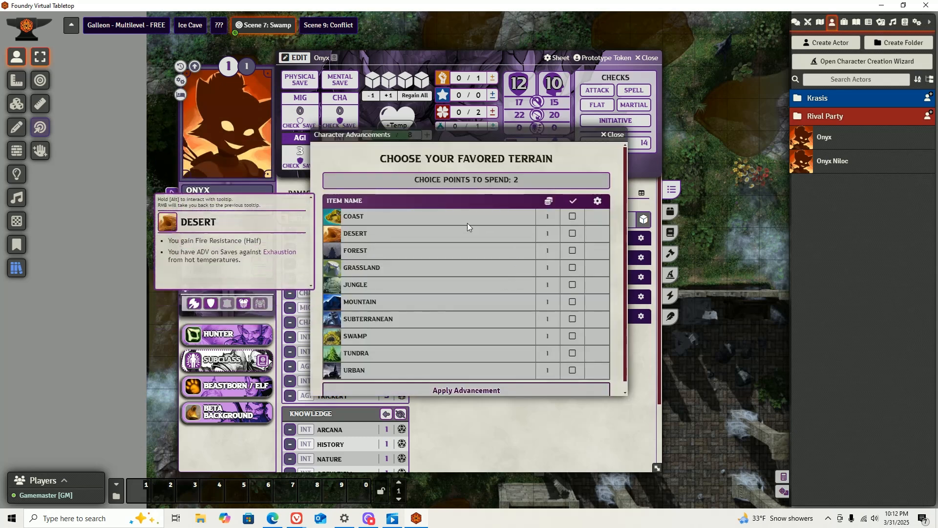
Choose Grassland and Jungle as Onyx's favored terrains and apply the advancement.
mouse_move(422, 230)
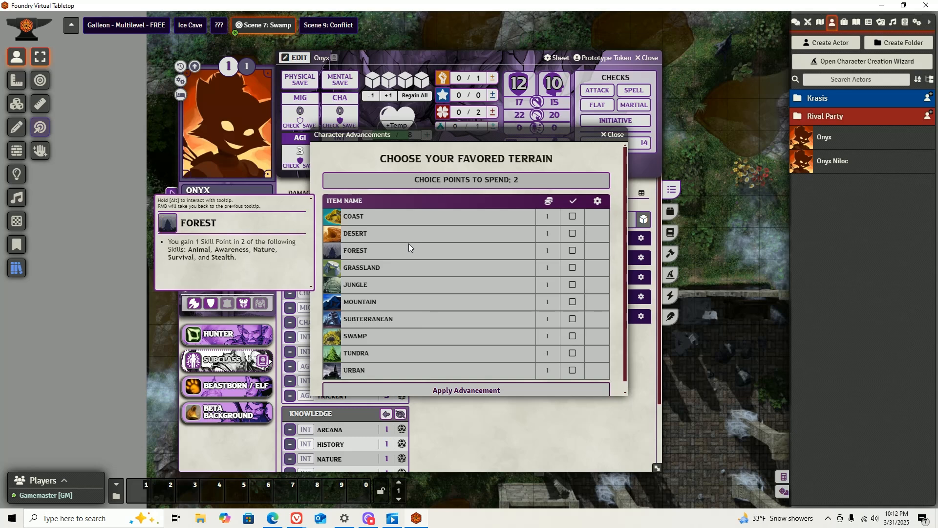
mouse_move(373, 265)
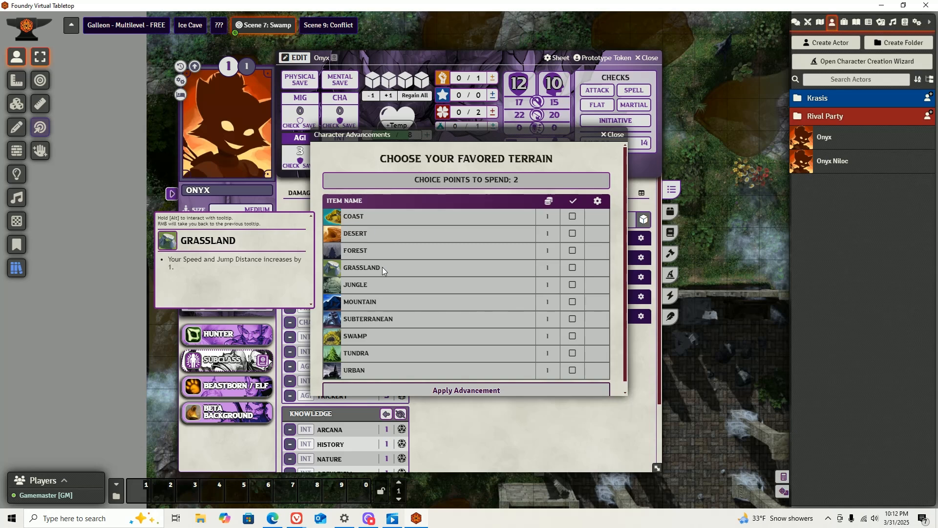
left_click(573, 268)
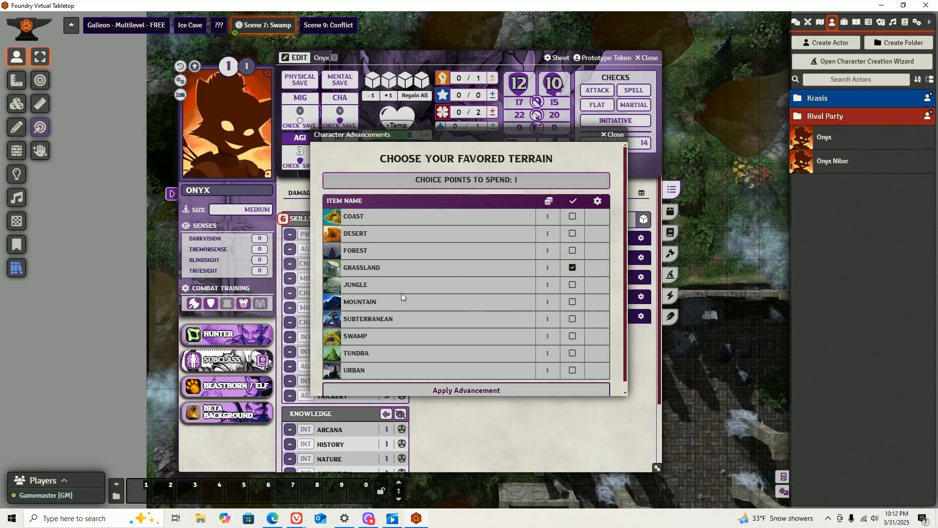
left_click(572, 285)
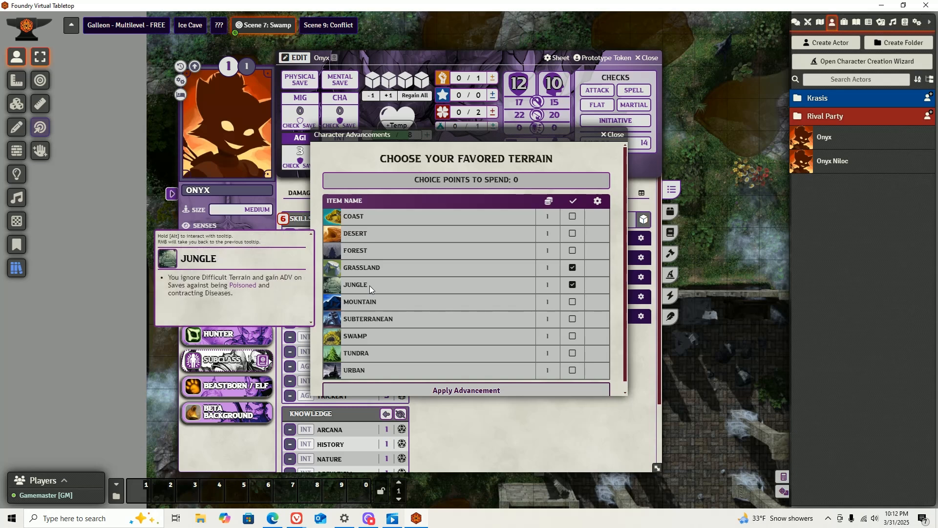
scroll(400, 342, "down", 1)
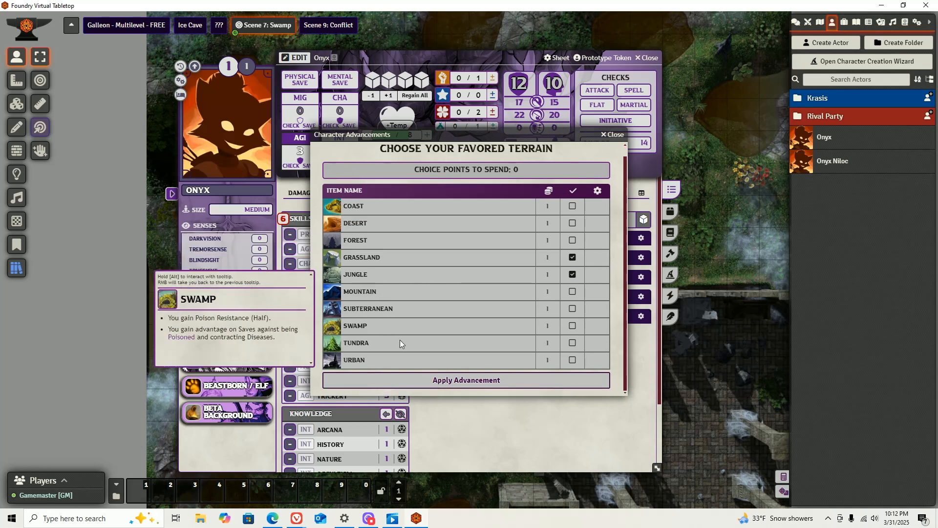
left_click(458, 380)
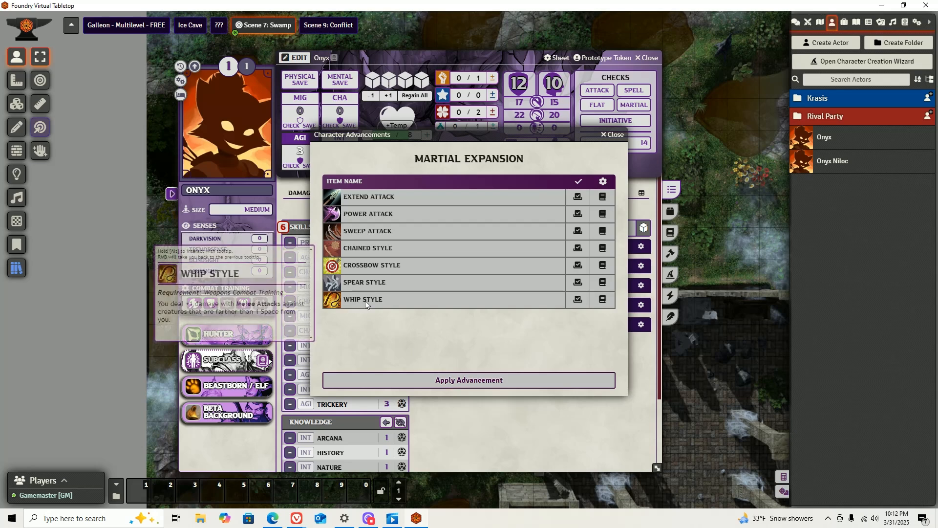
Review the Martial Expansion maneuvers and weapon styles, including Crossbow Style and Power Attack, and apply the advancement.
mouse_move(349, 254)
mouse_move(371, 270)
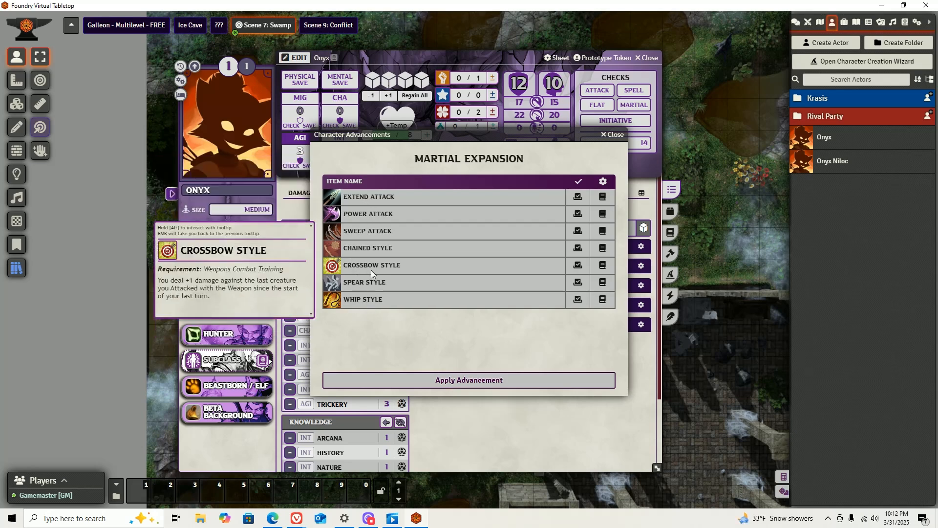
mouse_move(414, 297)
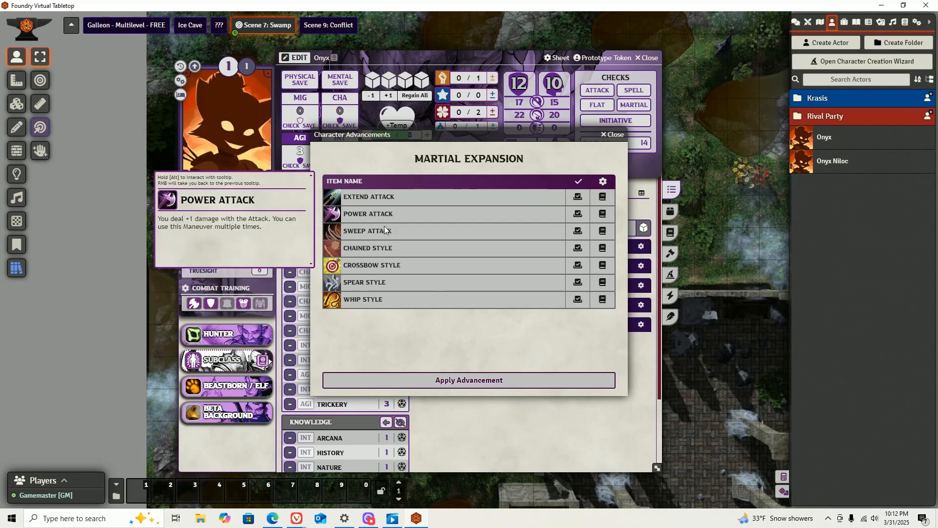
mouse_move(395, 256)
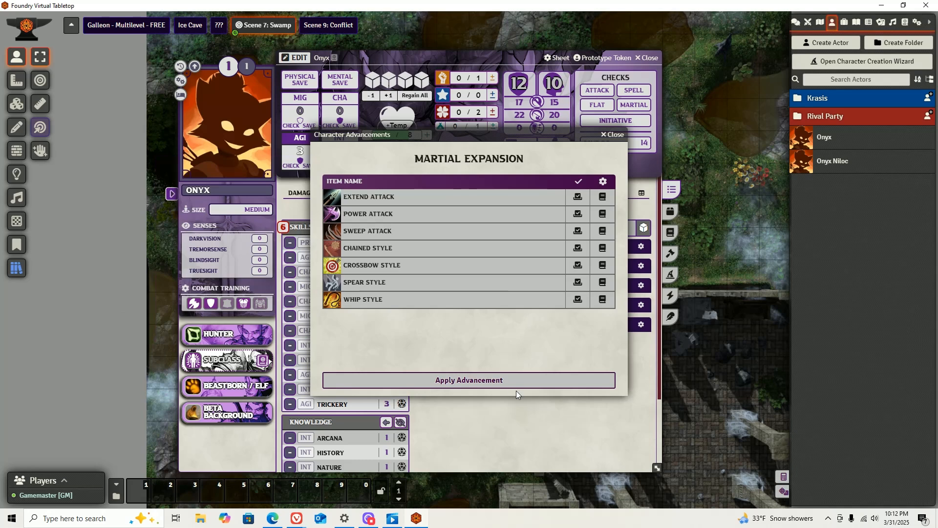
left_click(505, 379)
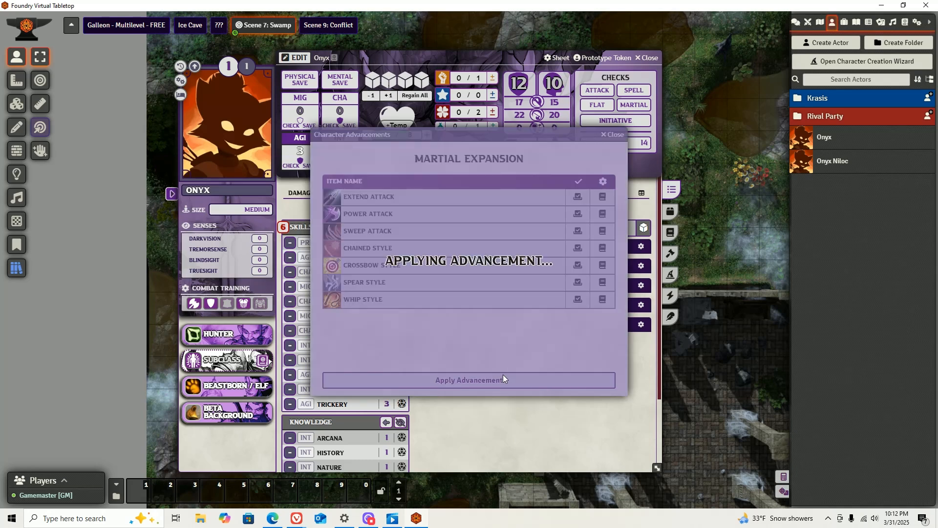
Look through the Elf and Beastborn ancestry traits and select the Beastkind trait.
mouse_move(398, 213)
scroll(398, 213, "down", 2)
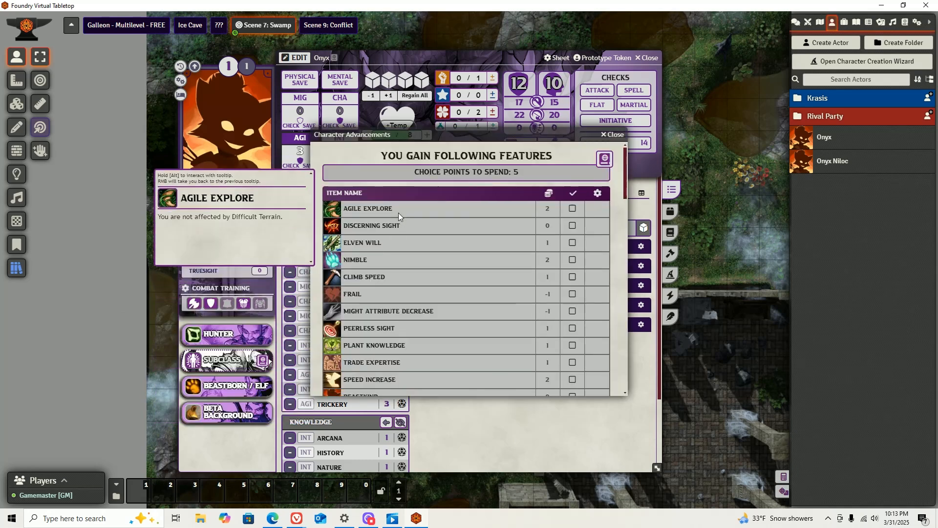
scroll(398, 212, "up", 2)
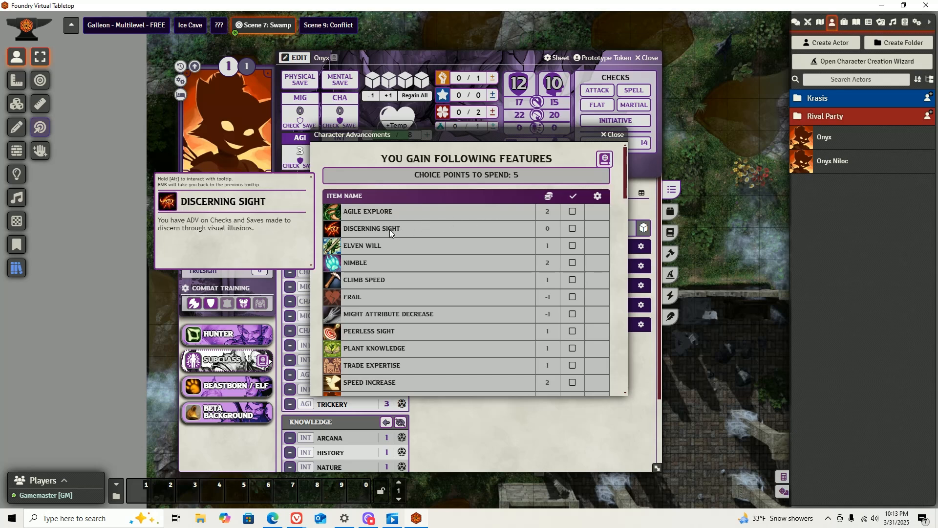
scroll(390, 230, "down", 1)
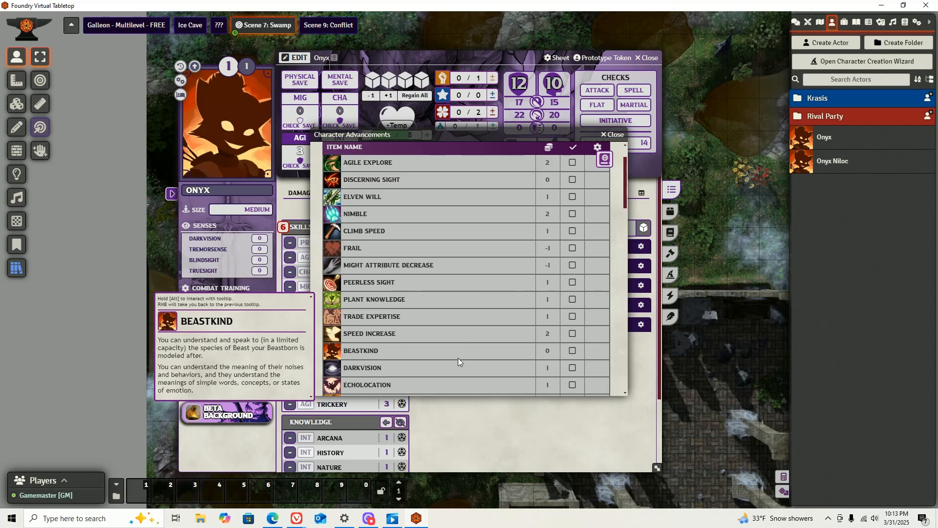
scroll(459, 358, "up", 1)
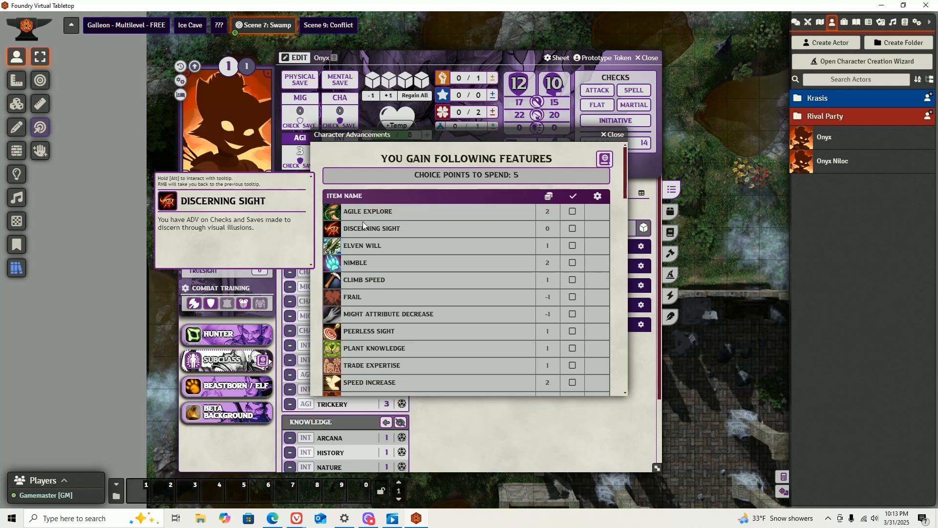
scroll(541, 336, "down", 5)
scroll(567, 330, "up", 2)
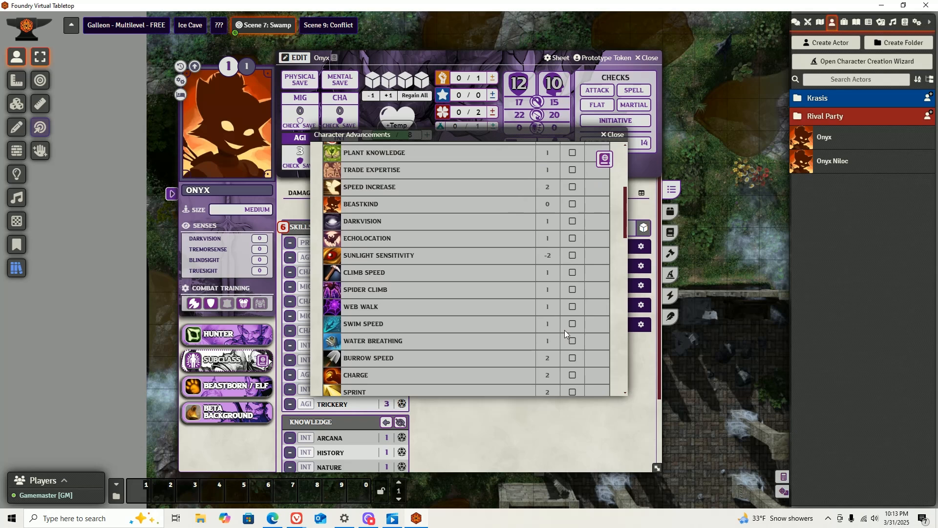
left_click(572, 205)
Select the Elf Speed Increase trait listed between Trade Expertise and Beastkind.
scroll(375, 245, "up", 6)
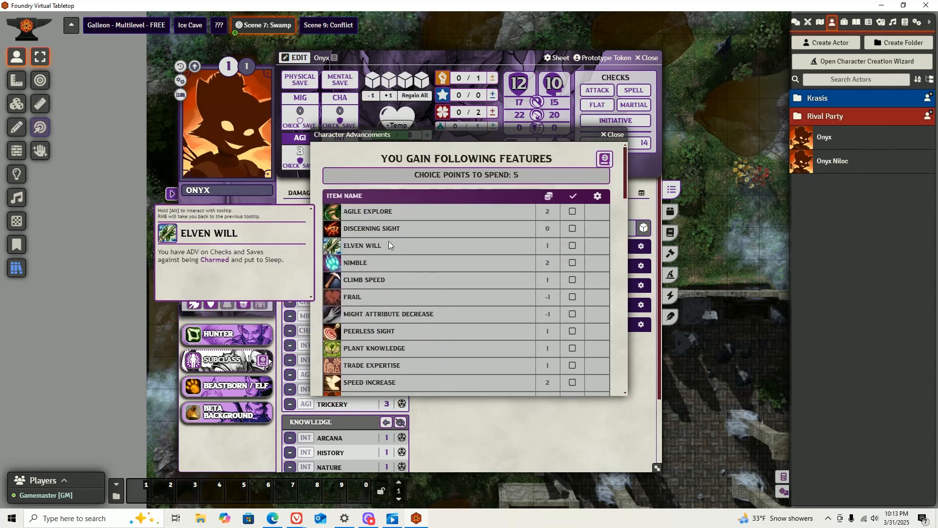
scroll(389, 238, "down", 1)
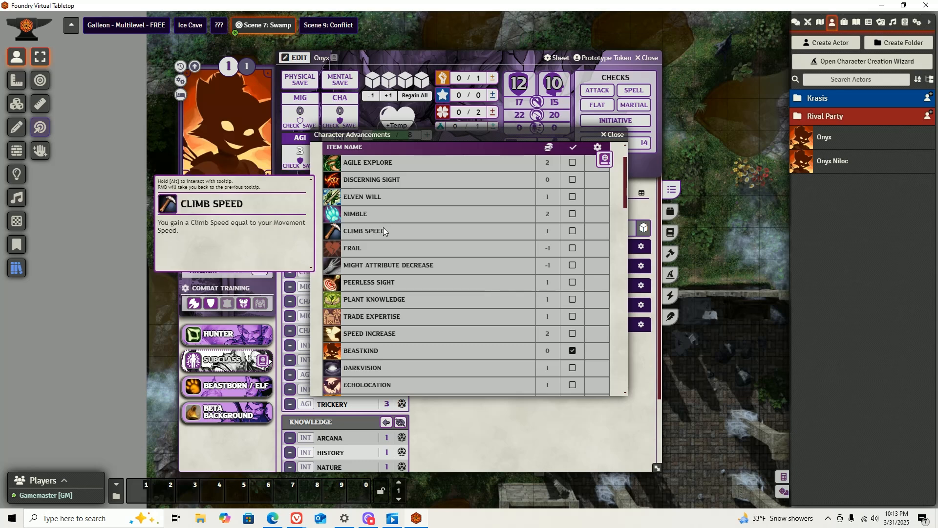
scroll(383, 229, "down", 1)
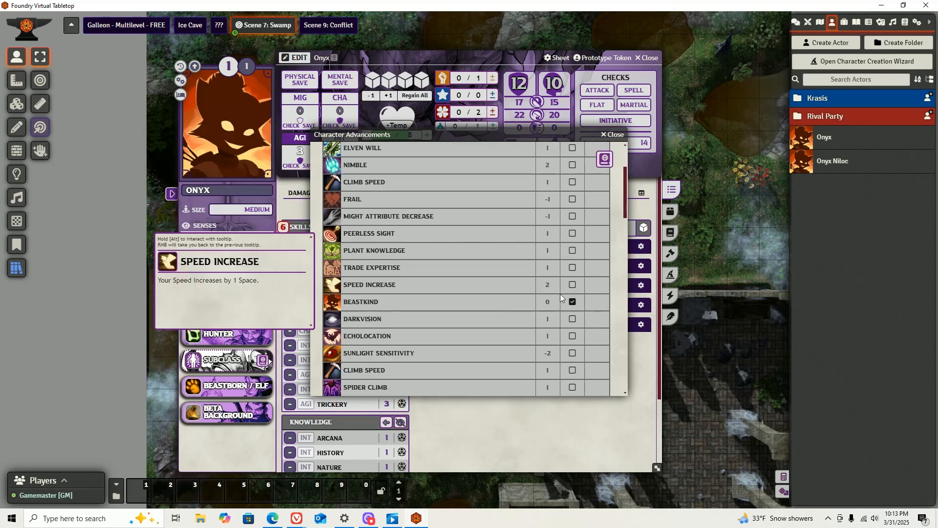
left_click(572, 285)
scroll(532, 298, "down", 2)
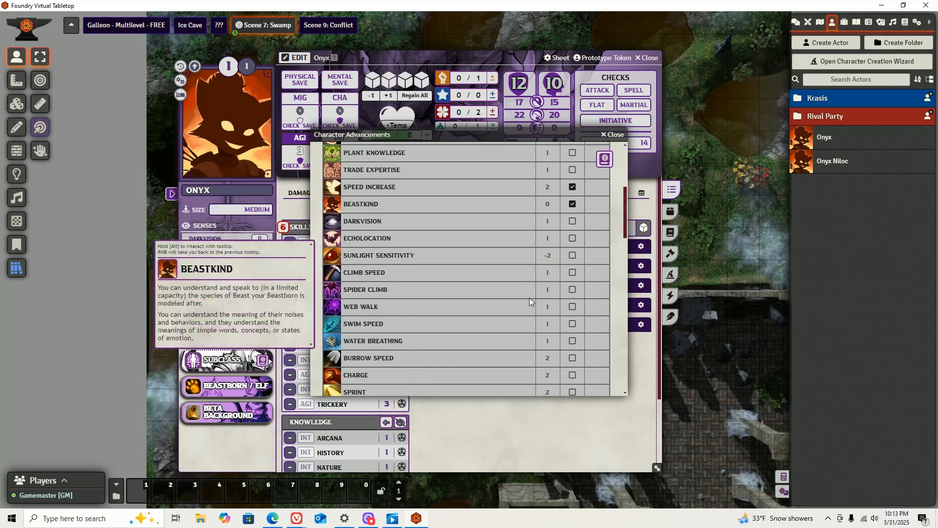
scroll(488, 264, "up", 4)
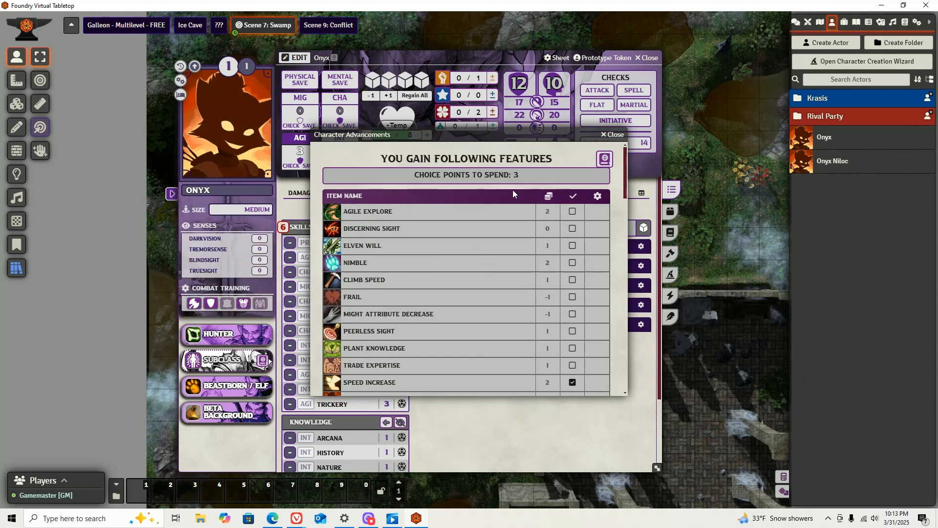
left_click(572, 383)
left_click(573, 383)
Select the second Speed Increase trait and Sprint from the Beastborn traits.
scroll(489, 283, "down", 5)
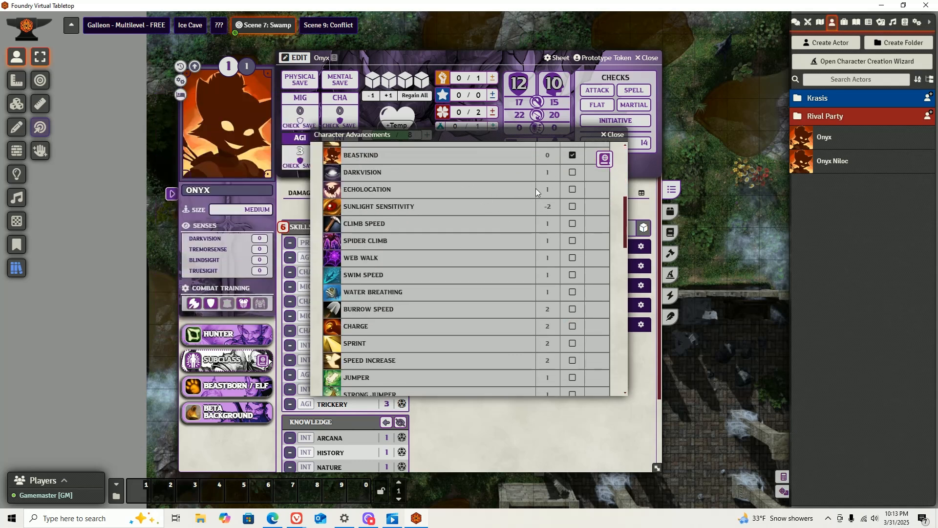
scroll(543, 220, "up", 2)
scroll(495, 287, "down", 3)
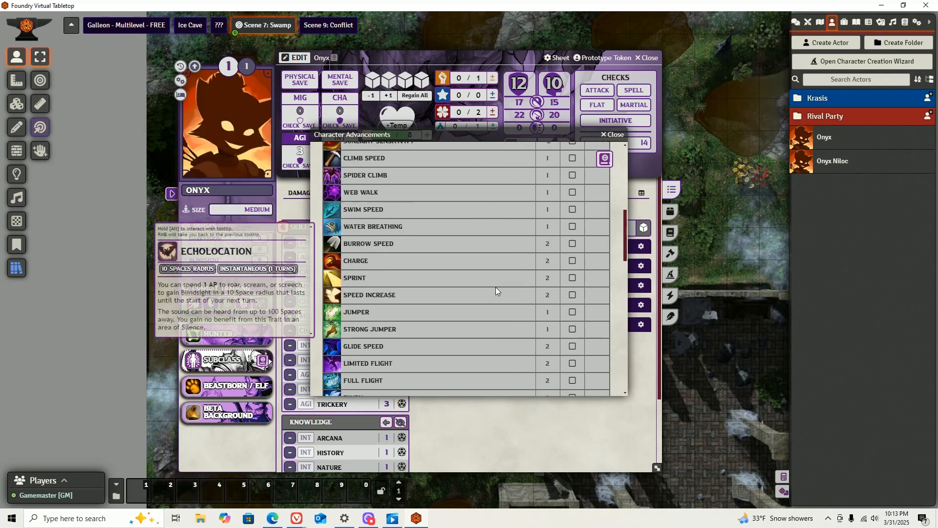
scroll(495, 286, "up", 4)
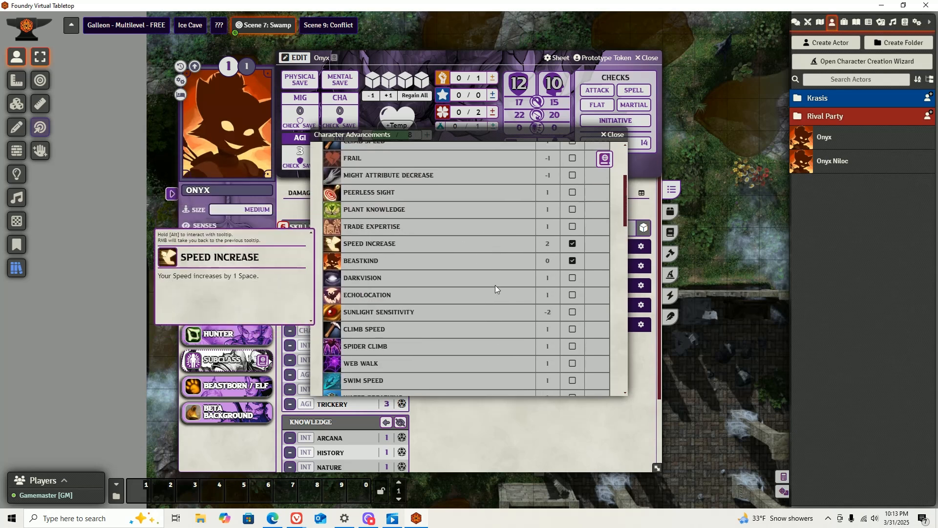
scroll(495, 286, "down", 4)
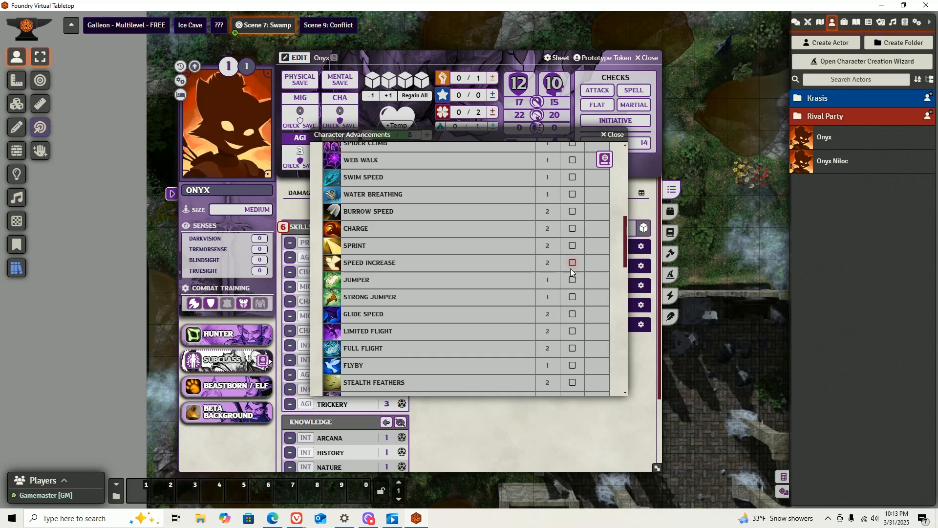
left_click(571, 265)
left_click(573, 245)
Look through the remaining Beastborn ancestry traits and select Fast Reflexes.
scroll(543, 272, "down", 3)
scroll(535, 288, "down", 5)
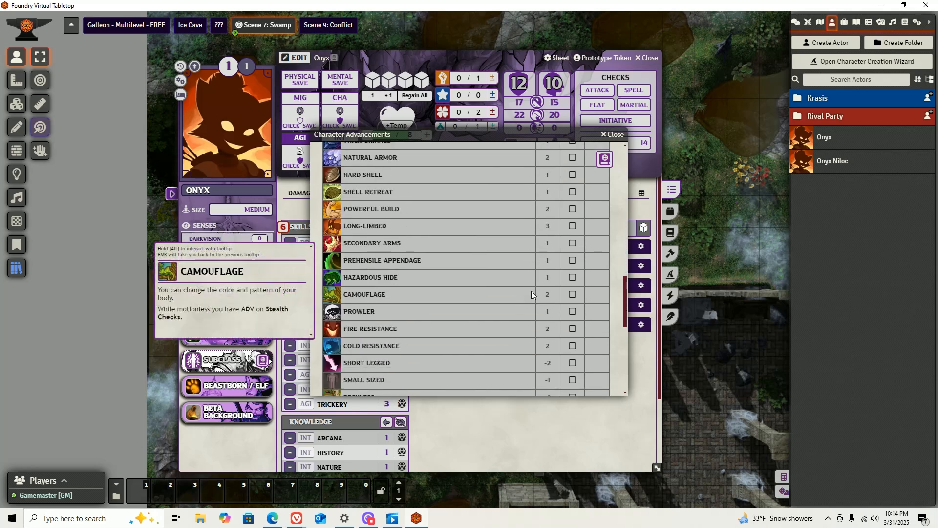
scroll(532, 292, "down", 5)
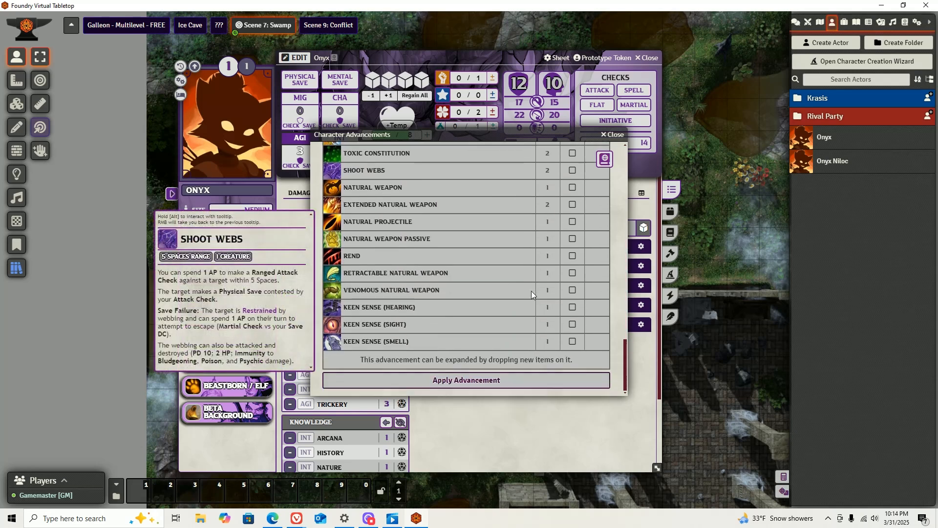
scroll(531, 291, "up", 2)
scroll(531, 292, "up", 10)
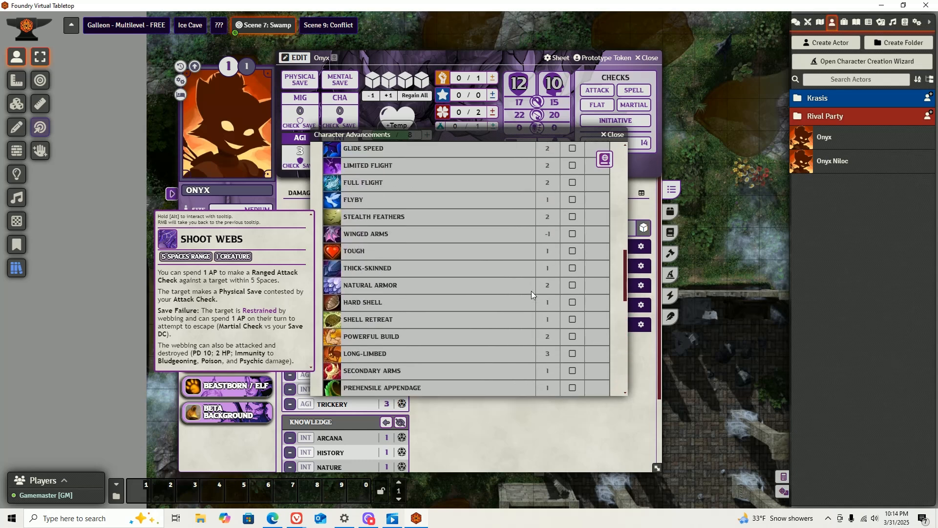
scroll(532, 291, "up", 10)
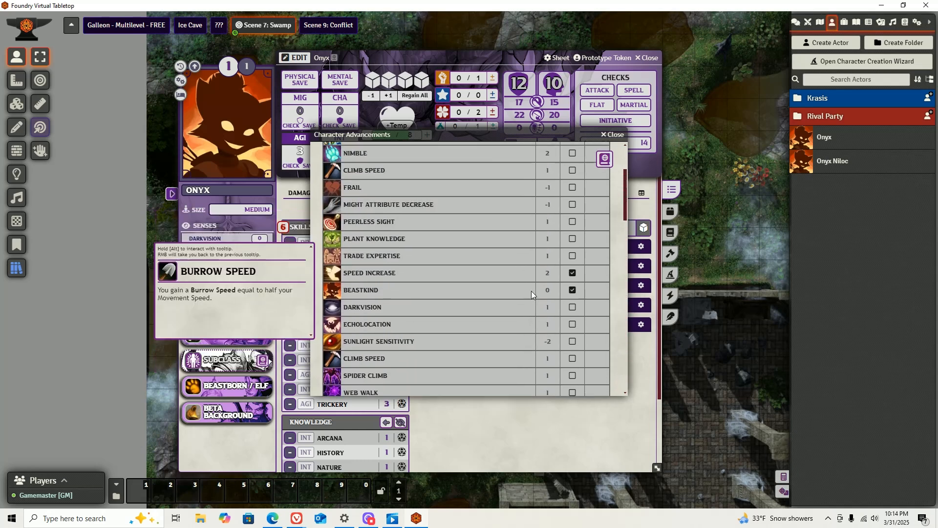
scroll(519, 302, "down", 10)
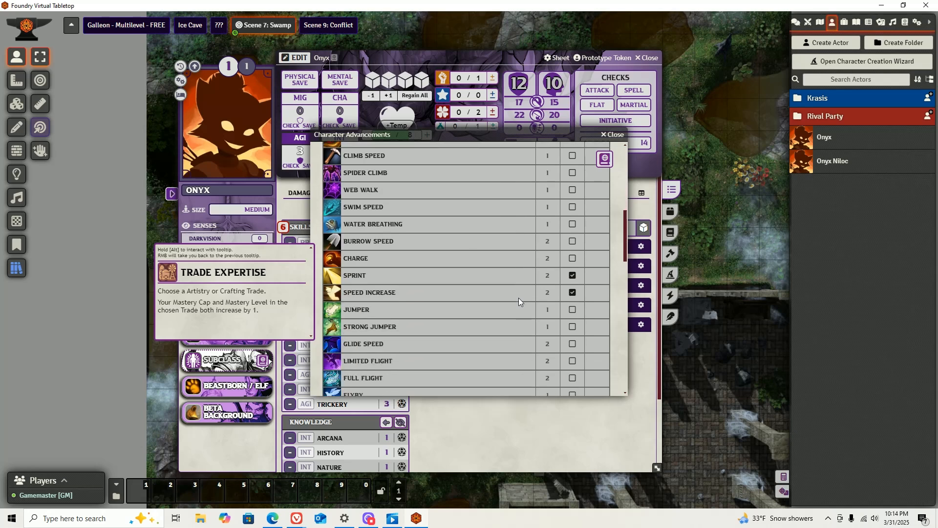
scroll(518, 301, "down", 6)
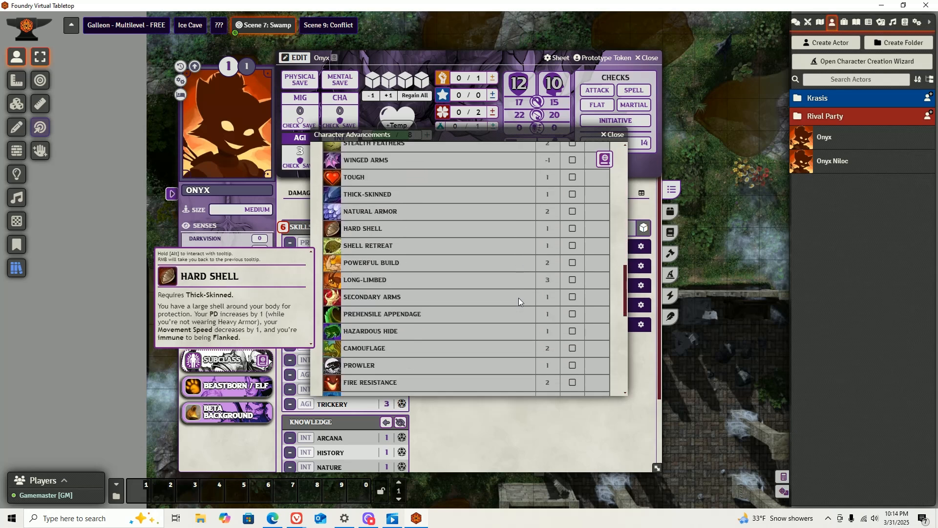
scroll(518, 298, "down", 5)
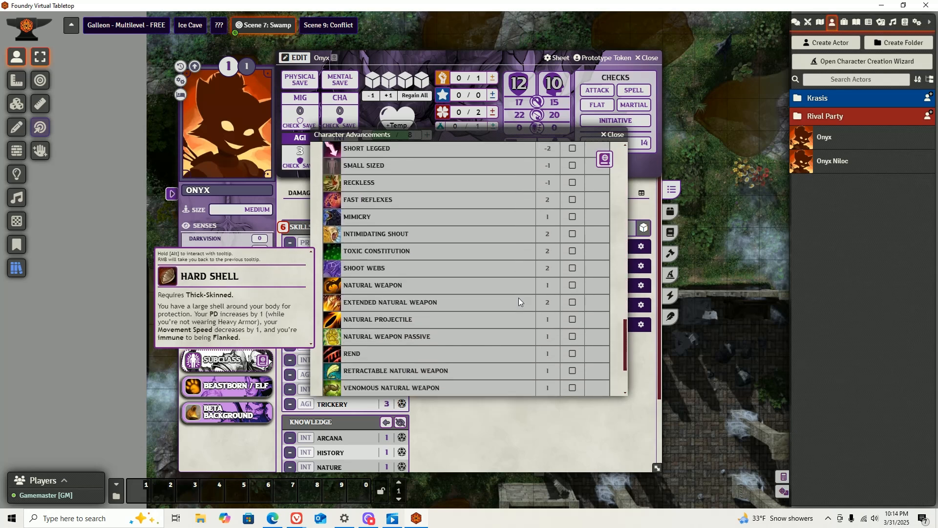
scroll(518, 297, "down", 3)
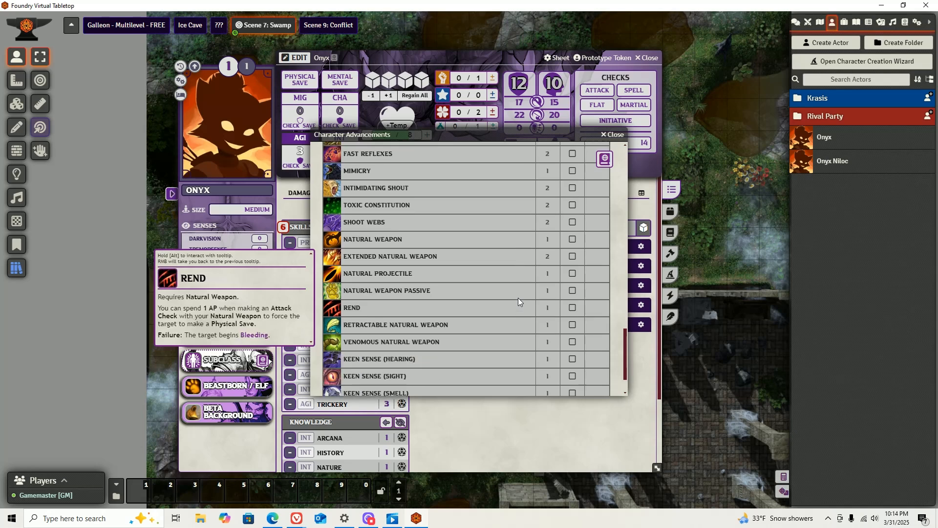
scroll(617, 159, "up", 3)
scroll(520, 225, "up", 12)
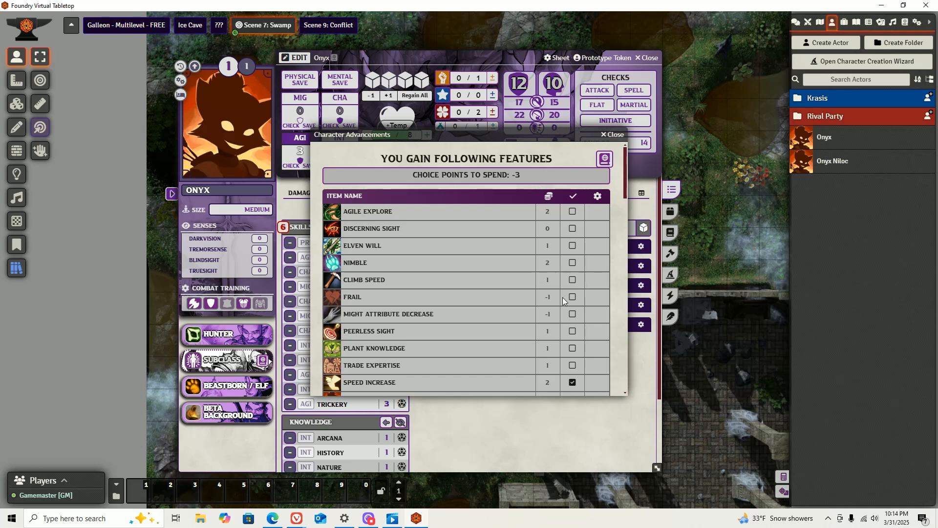
Select the negative-cost Beastborn traits Small Sized and Reckless to regain choice points.
mouse_move(446, 296)
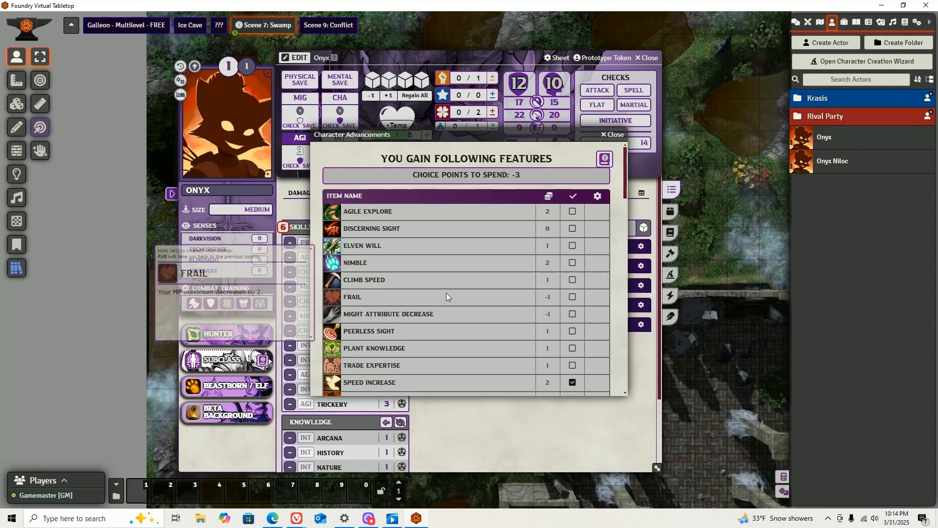
scroll(447, 293, "down", 5)
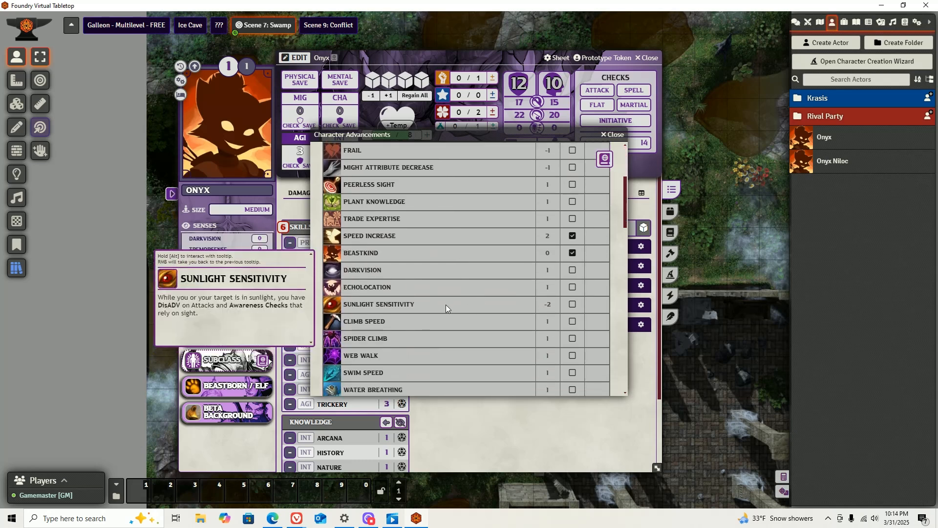
scroll(534, 297, "down", 7)
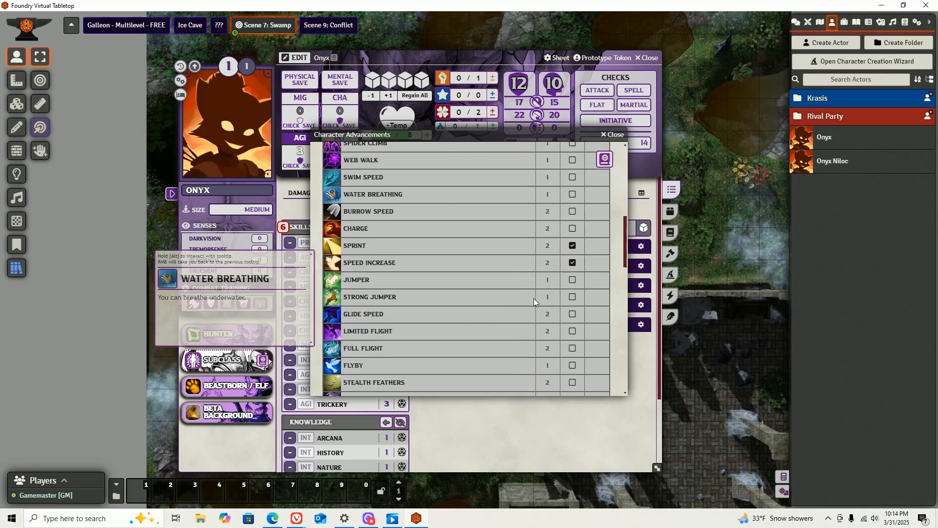
scroll(533, 298, "down", 4)
scroll(494, 300, "down", 2)
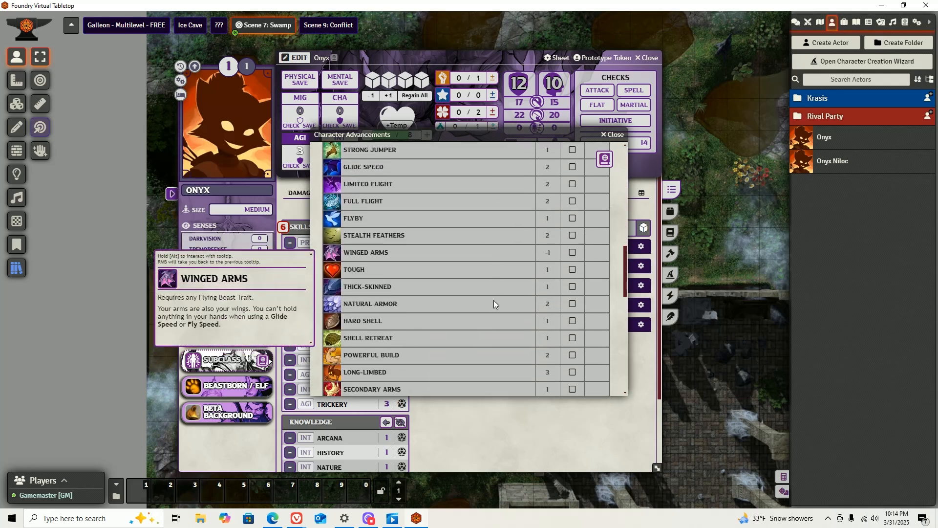
scroll(494, 304, "down", 5)
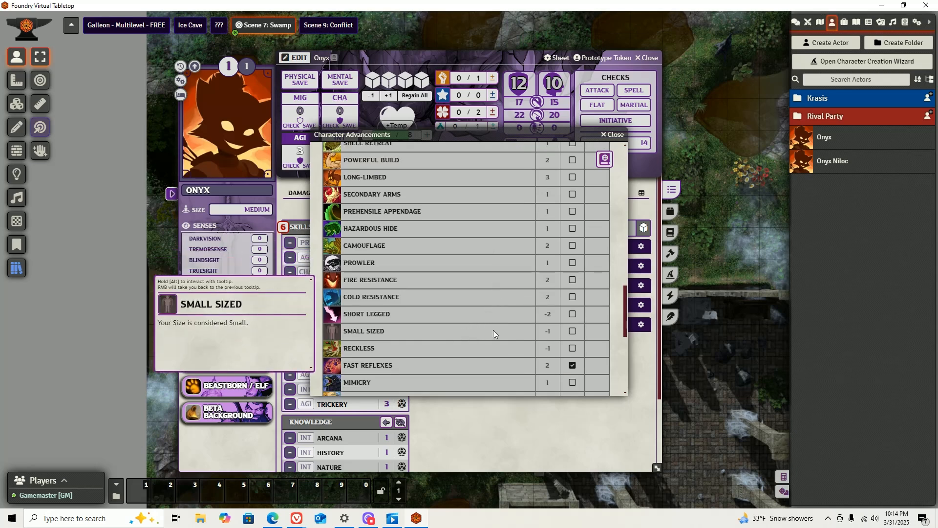
left_click(572, 332)
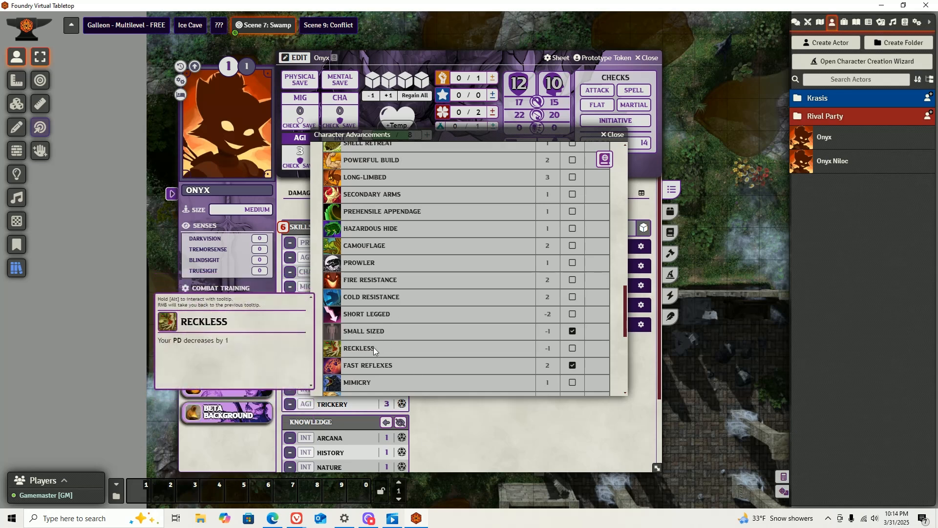
left_click(573, 349)
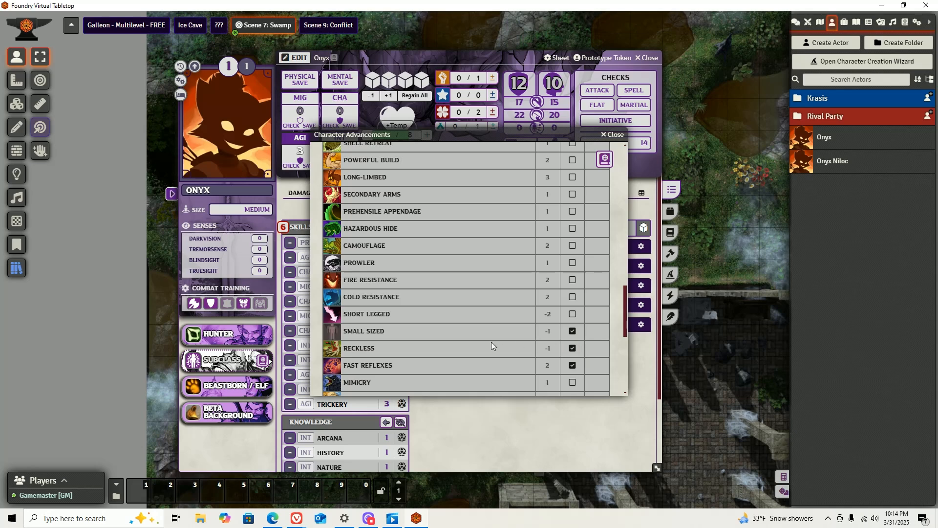
Select the Frail trait among the Elf traits to regain one more choice point.
scroll(491, 342, "down", 2)
scroll(491, 342, "down", 4)
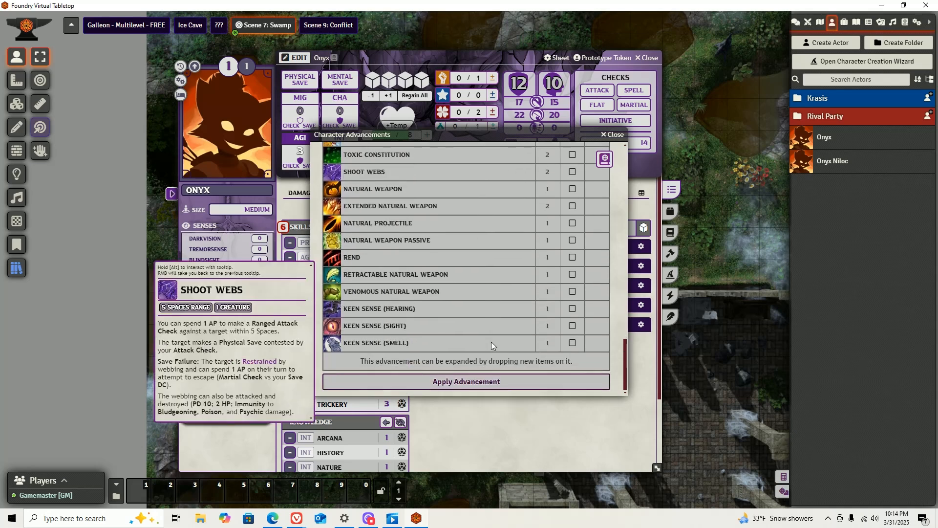
scroll(491, 341, "up", 10)
scroll(491, 340, "up", 5)
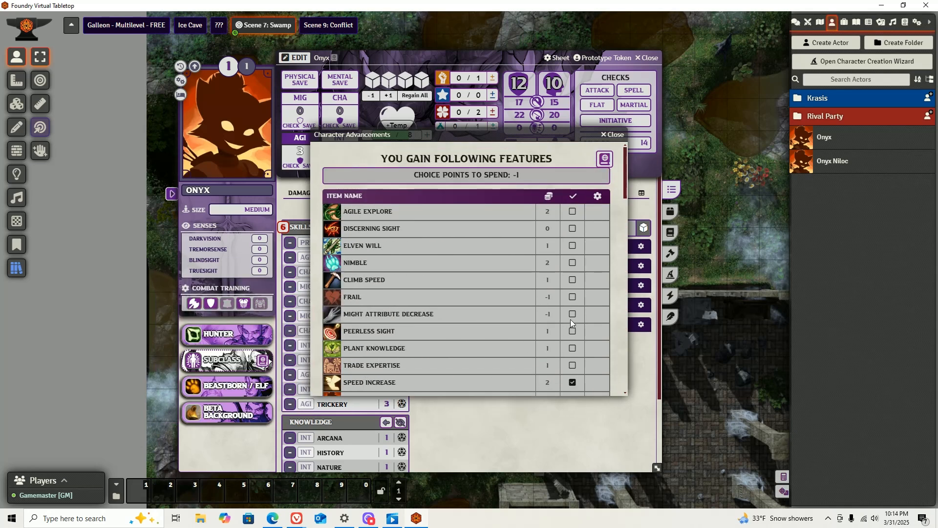
left_click(572, 297)
mouse_move(370, 295)
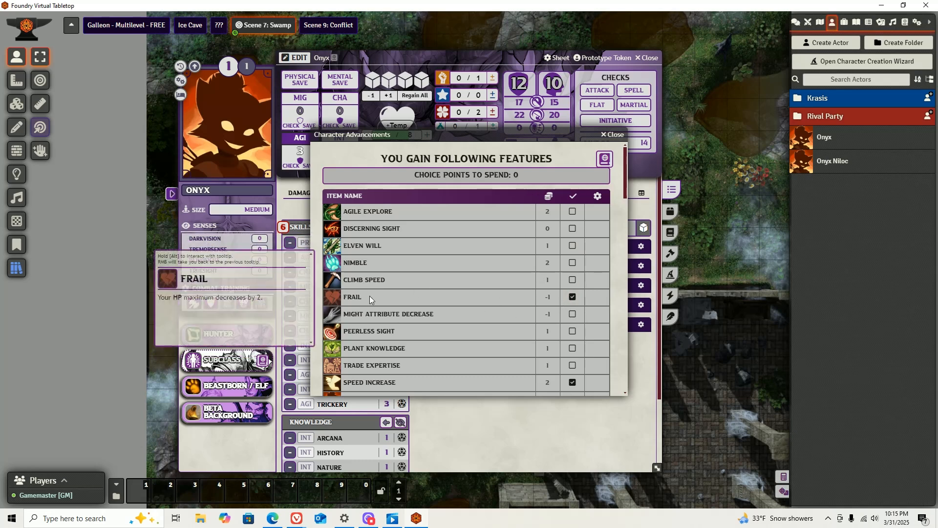
Recheck the ancestry trait list and apply the advancement.
scroll(369, 295, "down", 4)
scroll(370, 296, "down", 10)
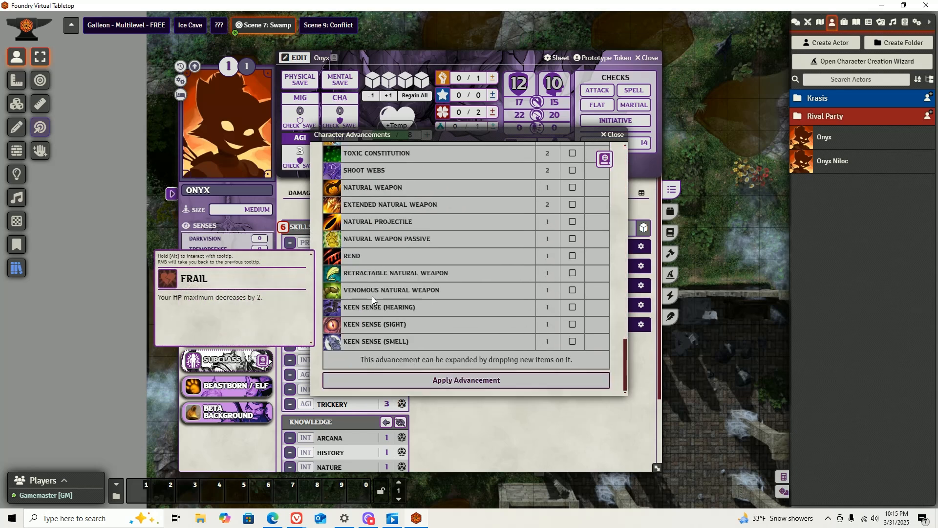
scroll(371, 296, "up", 9)
scroll(375, 295, "up", 5)
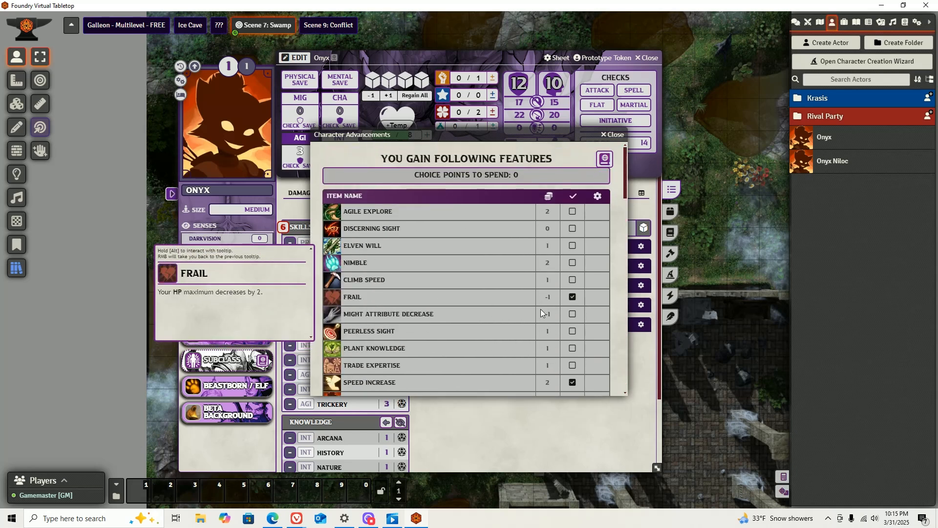
scroll(513, 307, "down", 5)
scroll(511, 308, "down", 12)
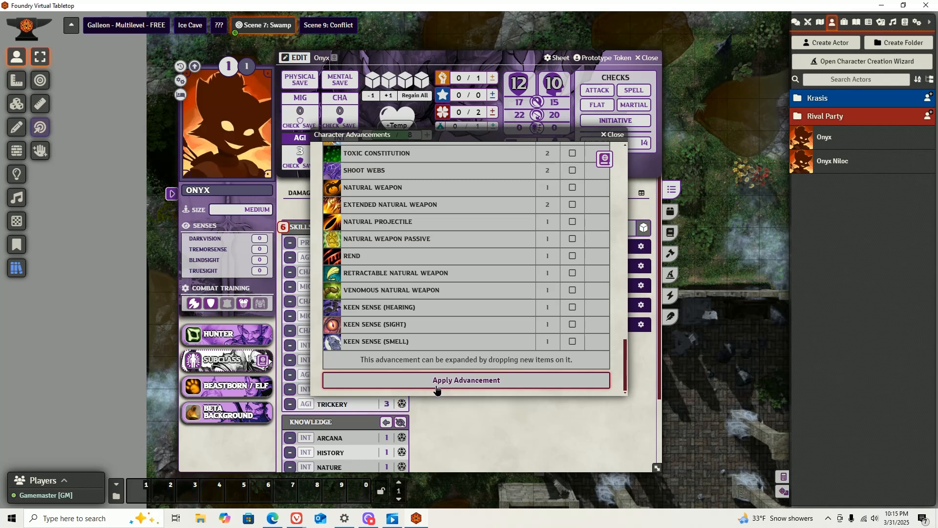
left_click(437, 380)
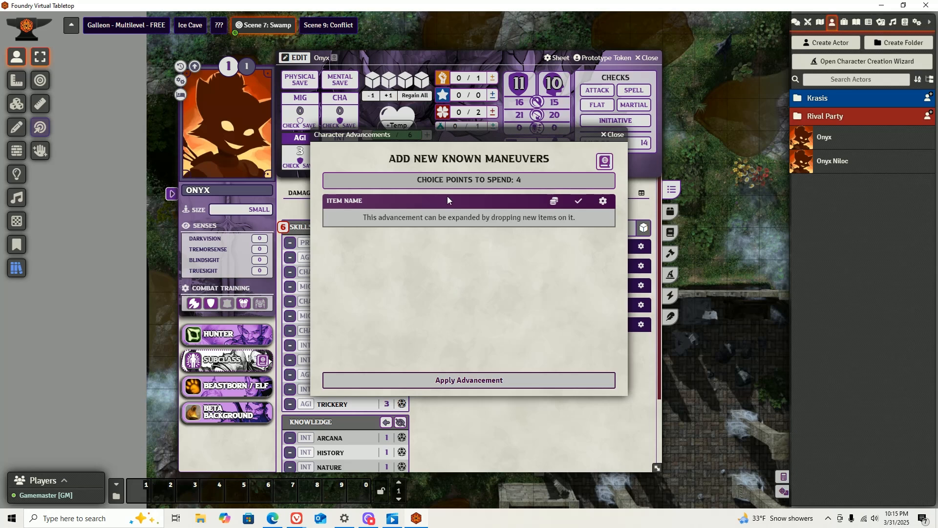
Open the compendium browser for the new known maneuvers and add Expose and Hamstring.
left_click_drag(430, 135, 302, 130)
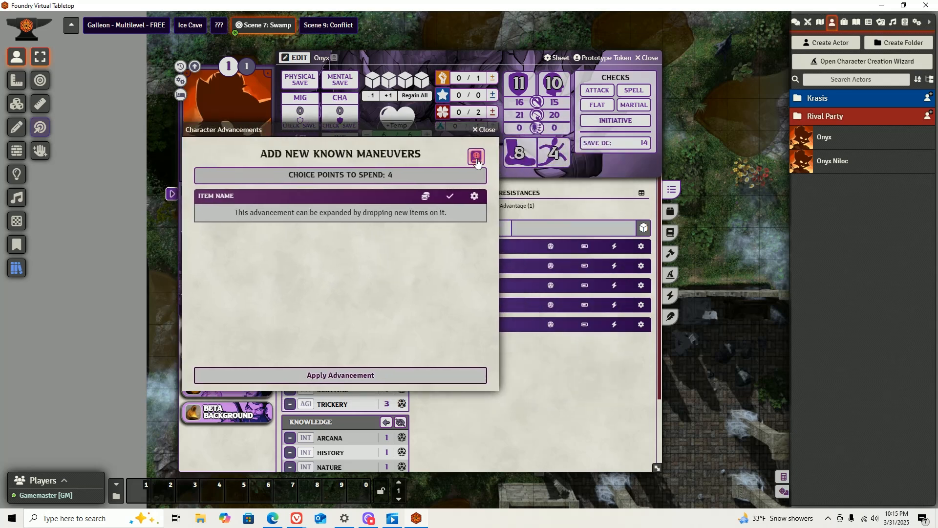
left_click(476, 157)
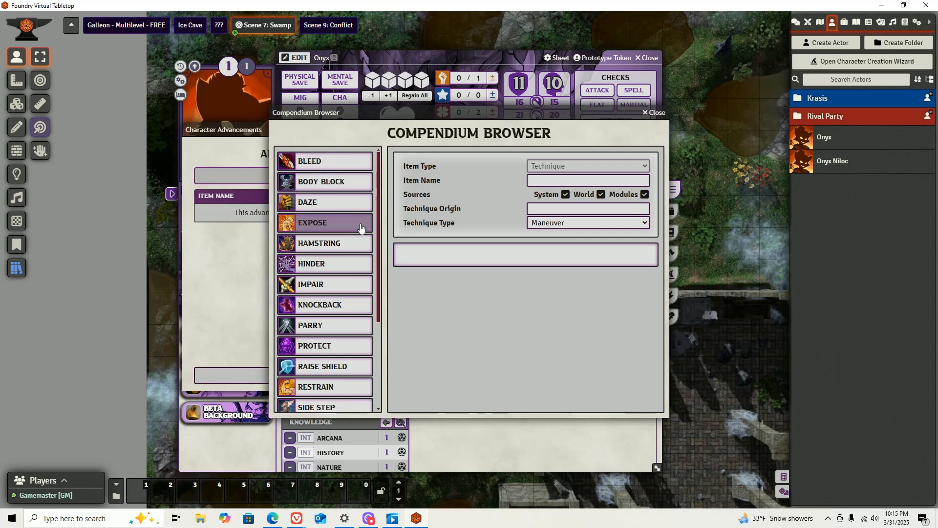
left_click(325, 221)
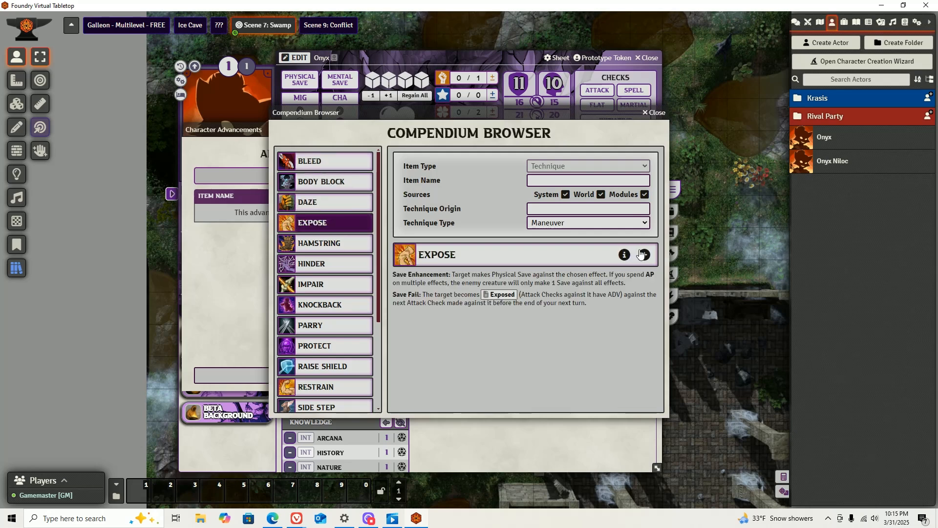
left_click(645, 254)
left_click(298, 244)
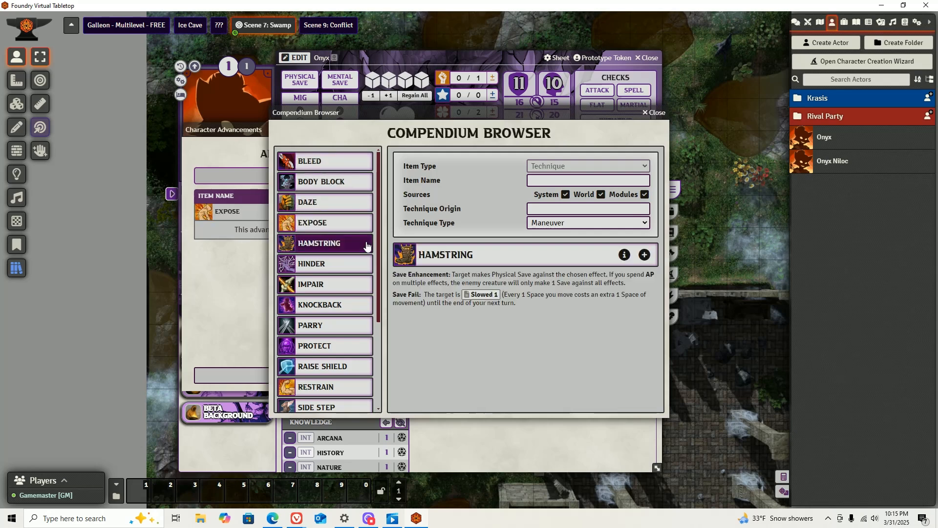
left_click(644, 258)
Add the Parry and Trip maneuvers to the known maneuvers and apply the advancement.
scroll(320, 274, "down", 2)
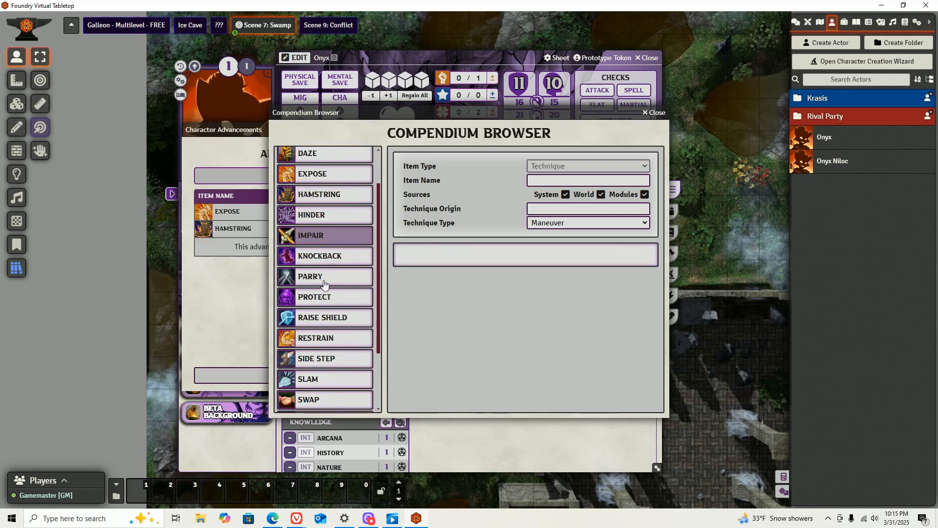
left_click(323, 252)
left_click(322, 228)
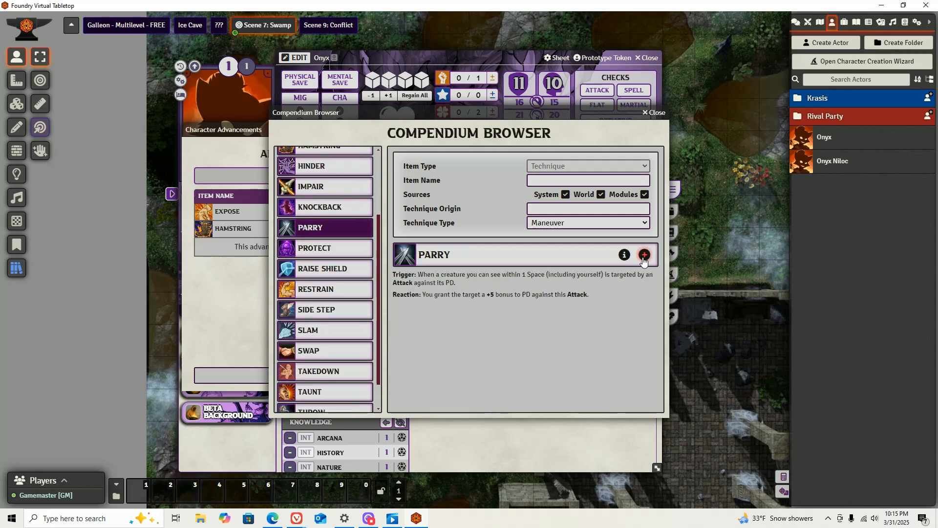
left_click(645, 255)
scroll(325, 371, "down", 1)
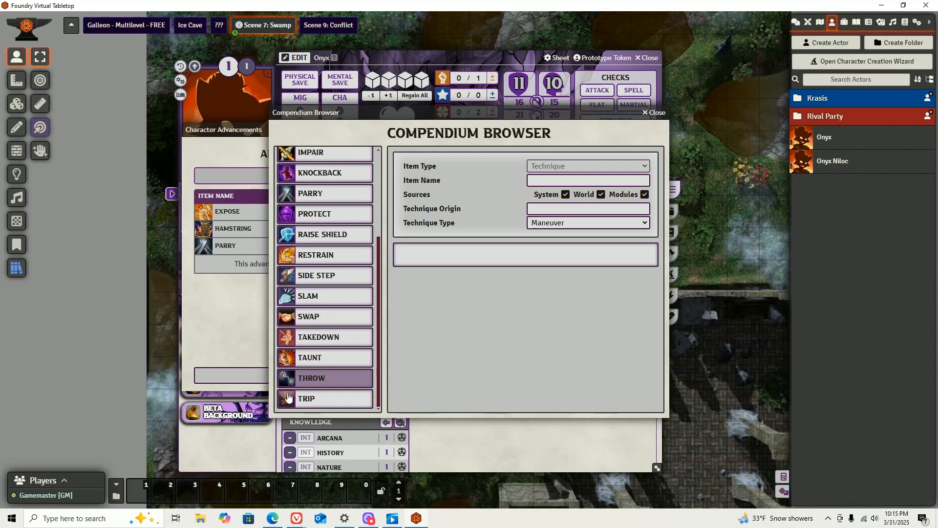
left_click(322, 398)
left_click(643, 256)
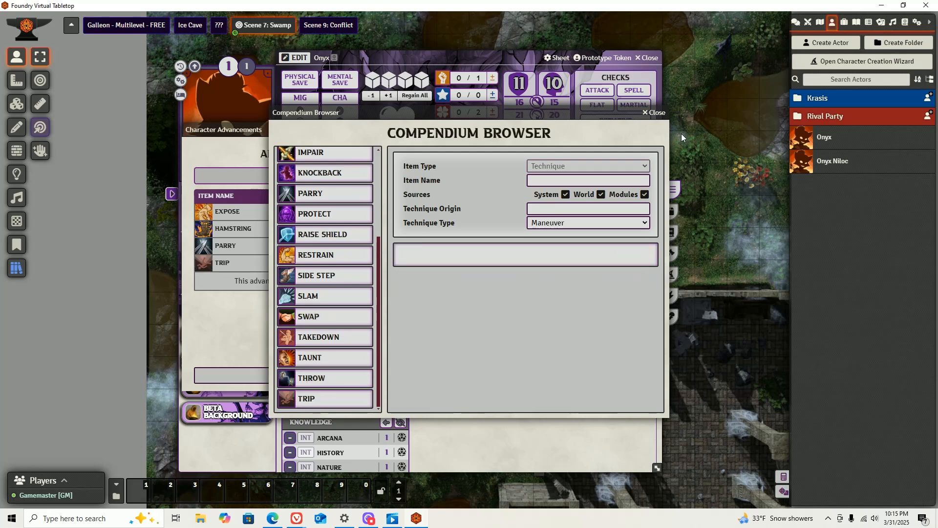
left_click(654, 112)
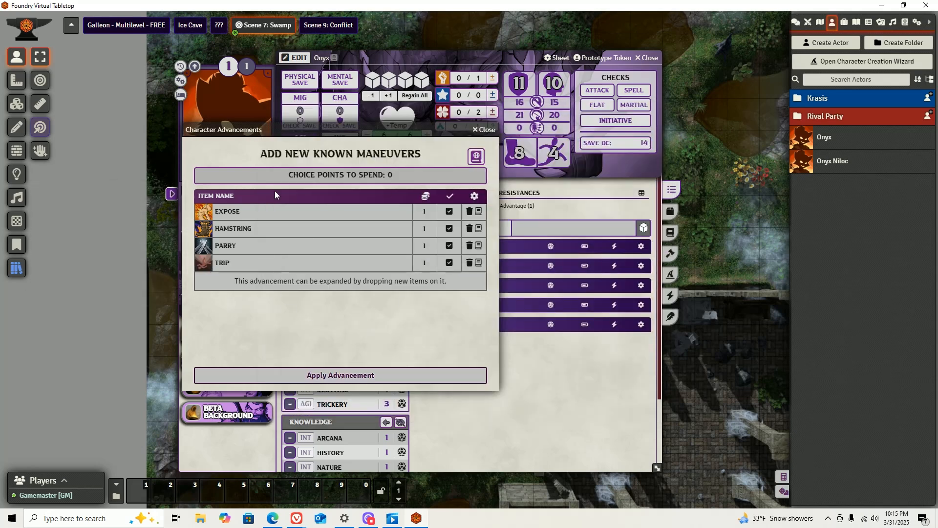
left_click(362, 377)
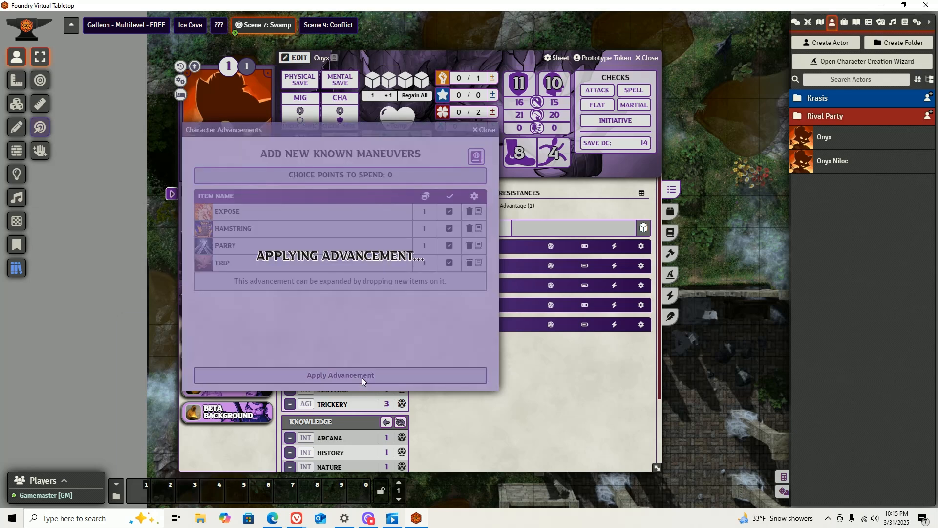
Convert two of Onyx's skill points into knowledge points.
scroll(317, 186, "down", 3)
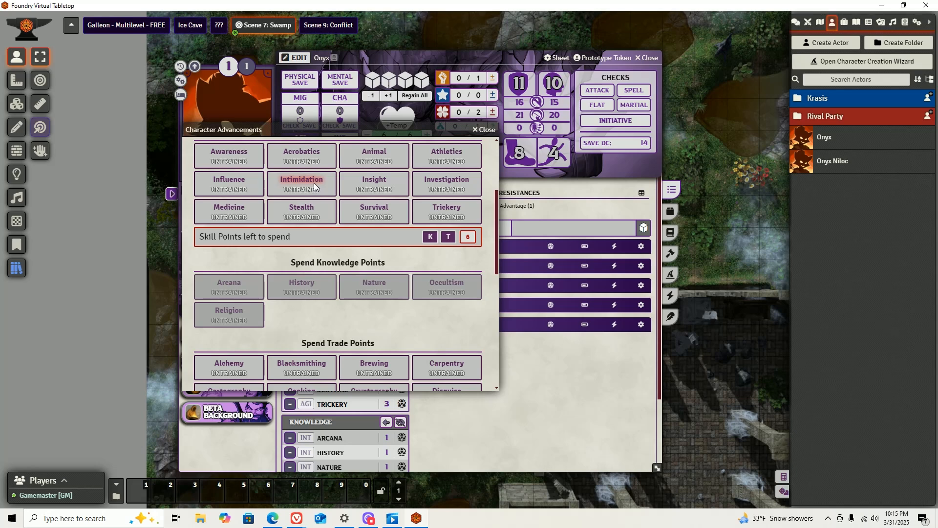
left_click(430, 237)
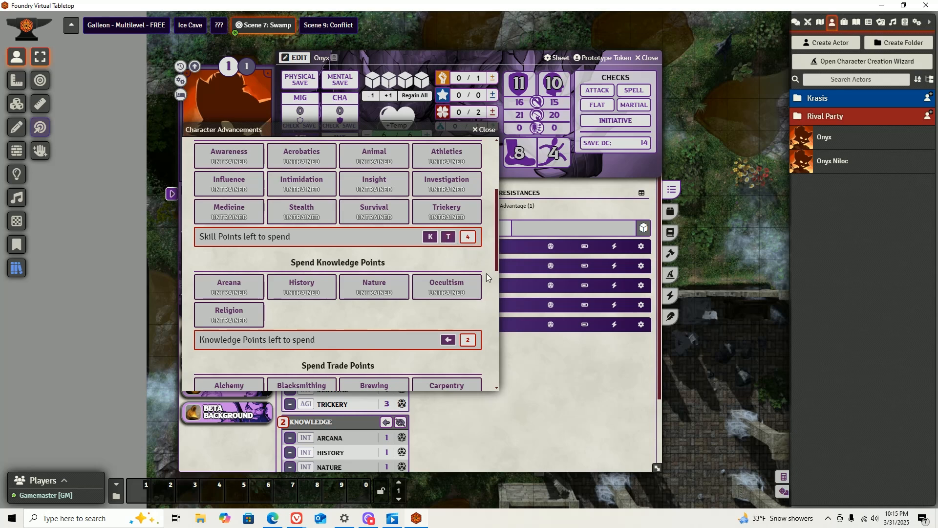
Convert Onyx's trade points into one more skill point and additional language points.
scroll(486, 274, "down", 7)
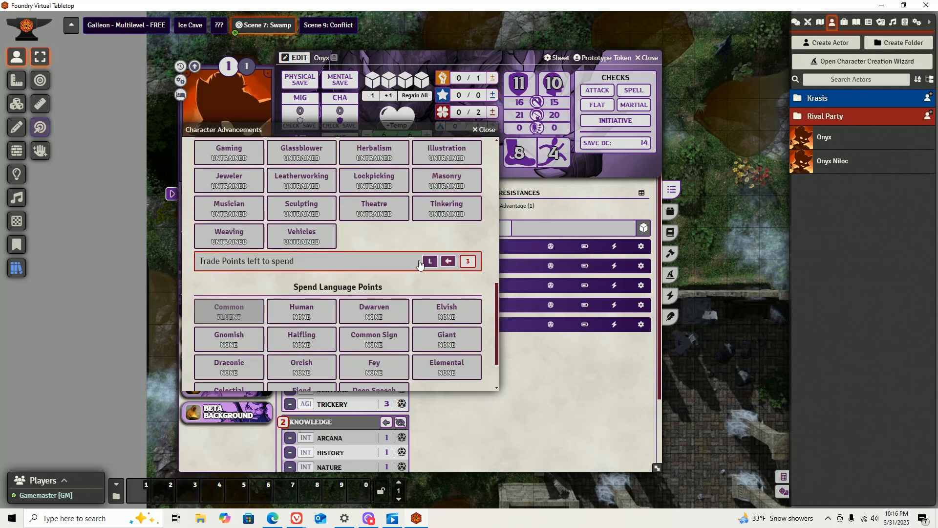
scroll(301, 210, "up", 2)
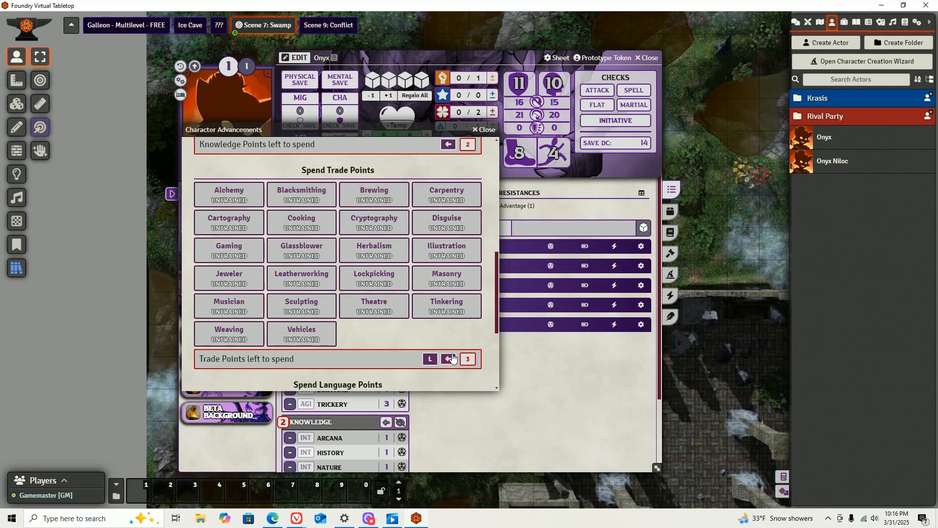
scroll(454, 354, "up", 7)
scroll(455, 344, "down", 4)
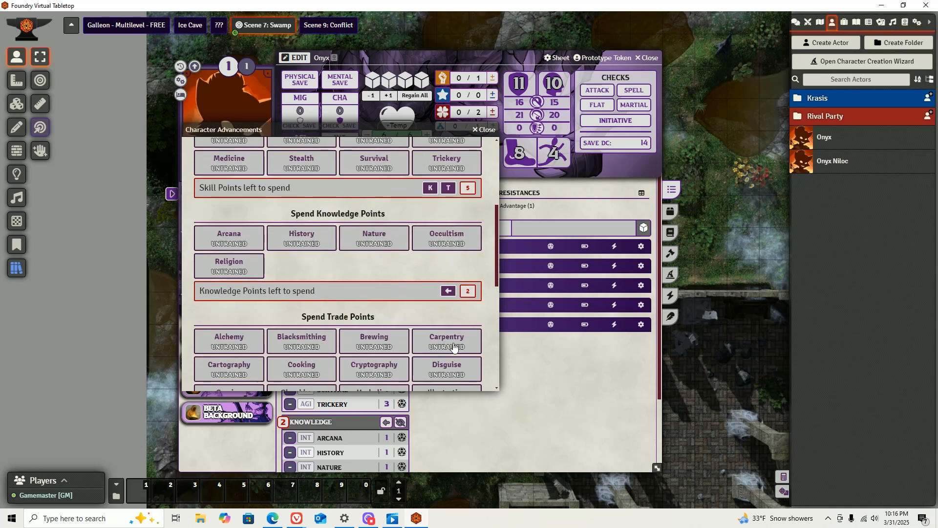
scroll(455, 347, "down", 5)
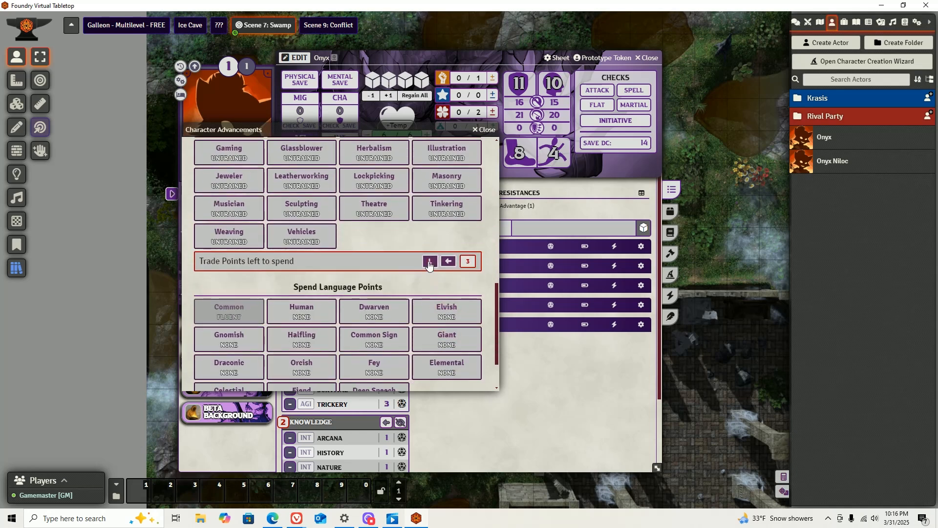
scroll(429, 264, "down", 2)
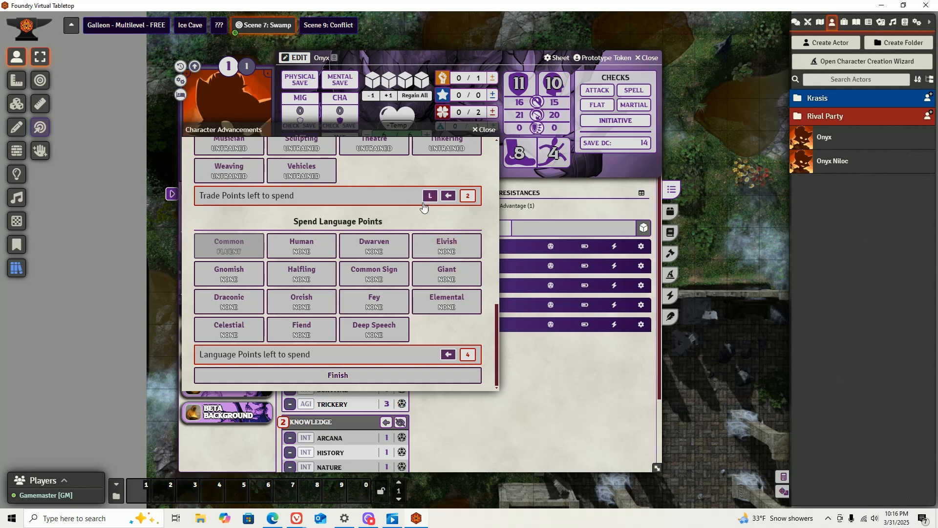
left_click(301, 246)
scroll(302, 245, "up", 10)
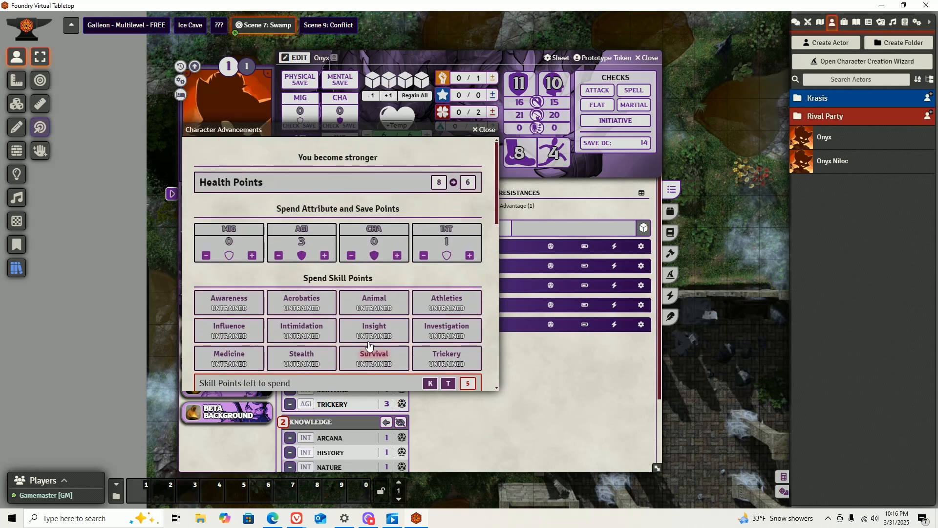
Spend the five skill points to raise Awareness, Acrobatics, Survival, Insight and Stealth to Novice.
scroll(218, 297, "down", 1)
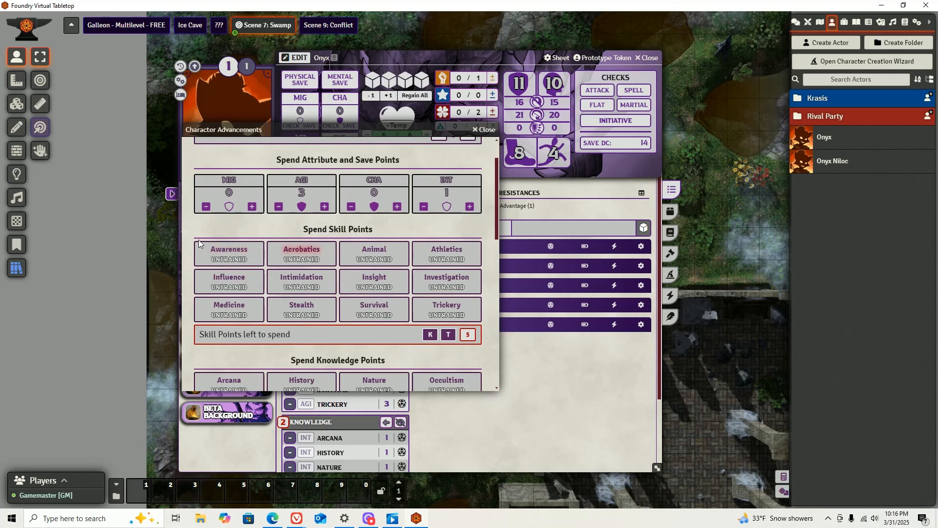
left_click(225, 246)
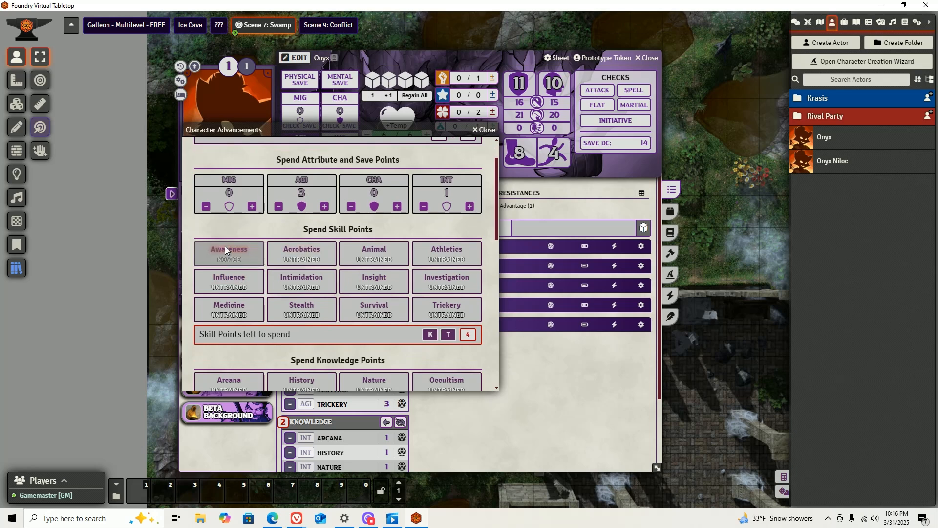
left_click(323, 259)
left_click(369, 311)
left_click(384, 286)
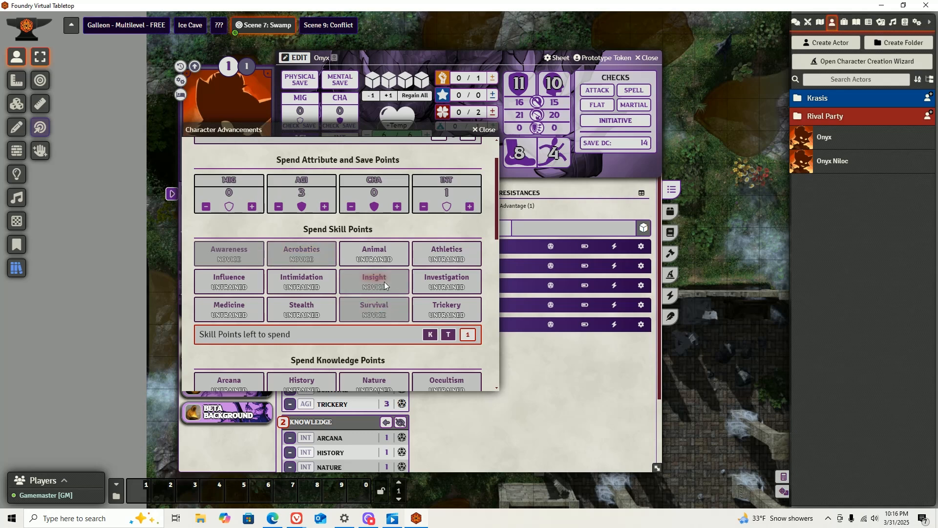
left_click(309, 306)
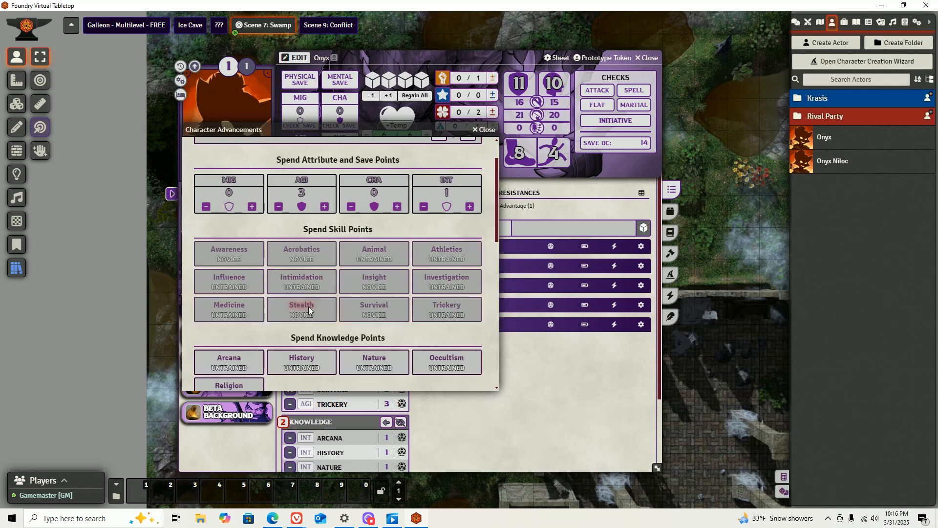
Spend the knowledge points on History and Nature, and raise the Alchemy trade to Novice.
left_click(310, 364)
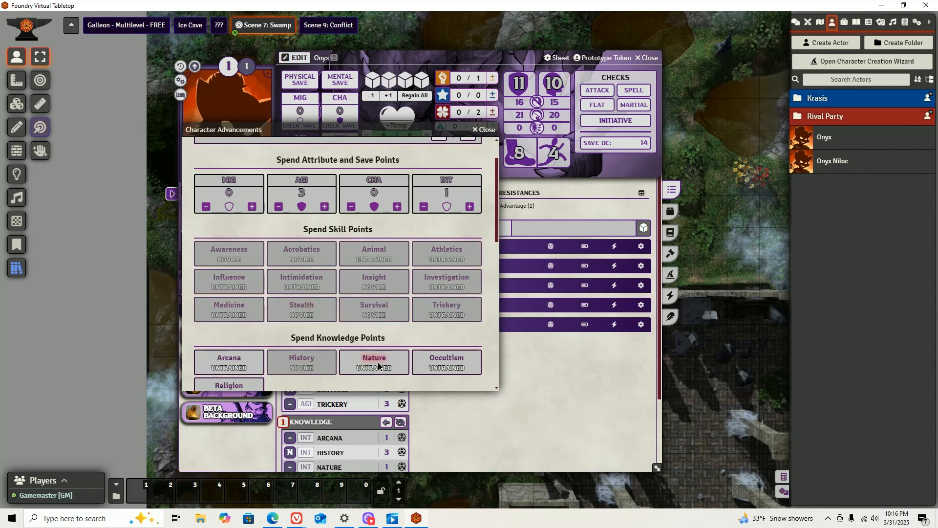
left_click(377, 362)
scroll(336, 330, "down", 5)
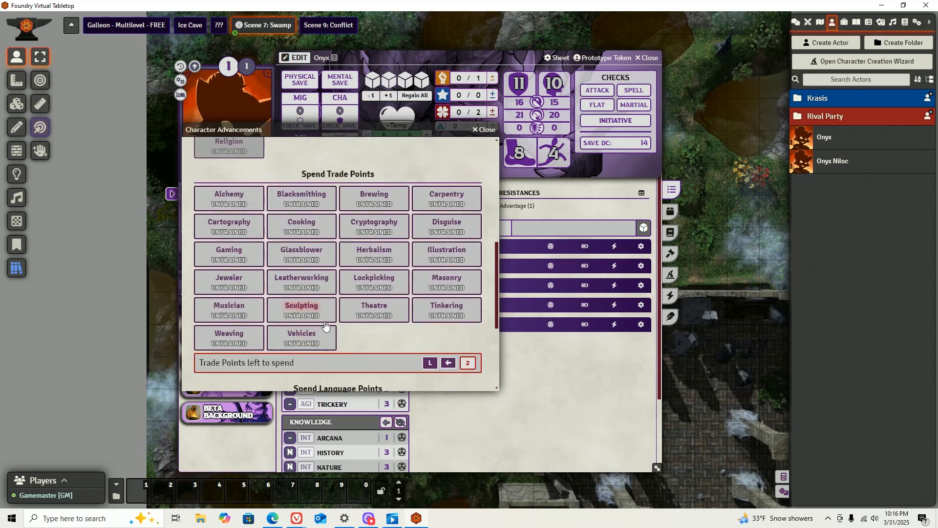
scroll(343, 326, "down", 1)
scroll(303, 288, "up", 2)
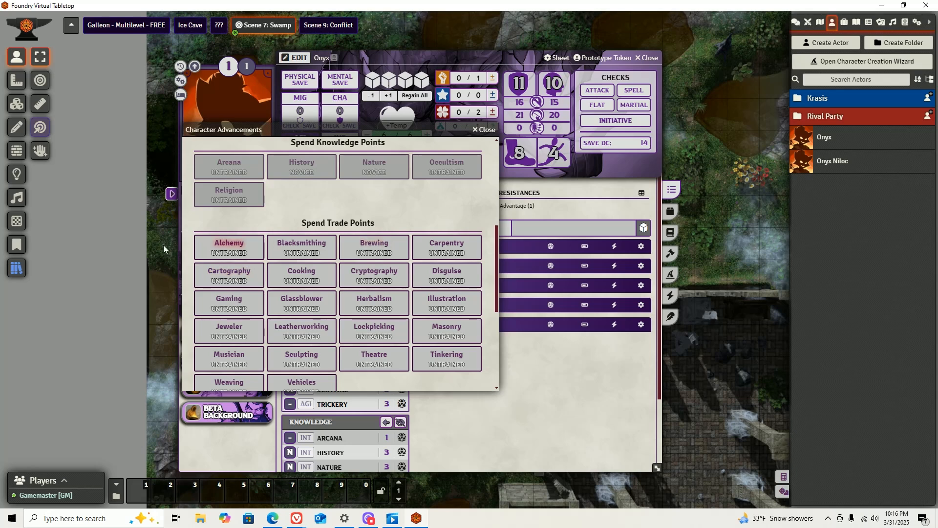
left_click(214, 245)
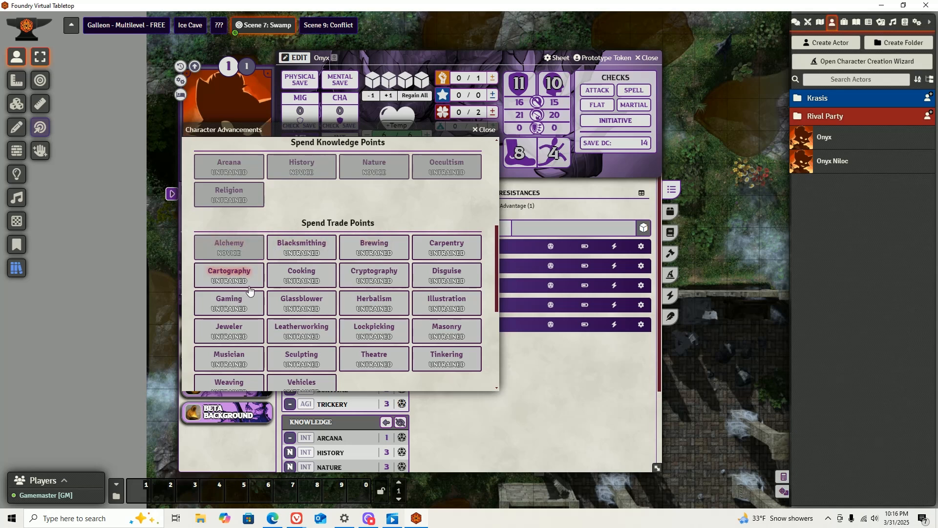
scroll(366, 294, "down", 2)
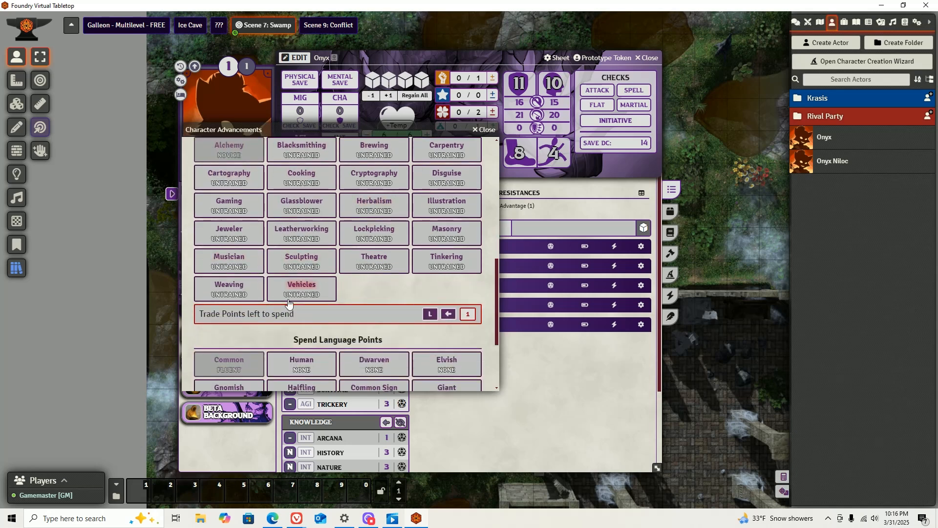
scroll(250, 306, "up", 1)
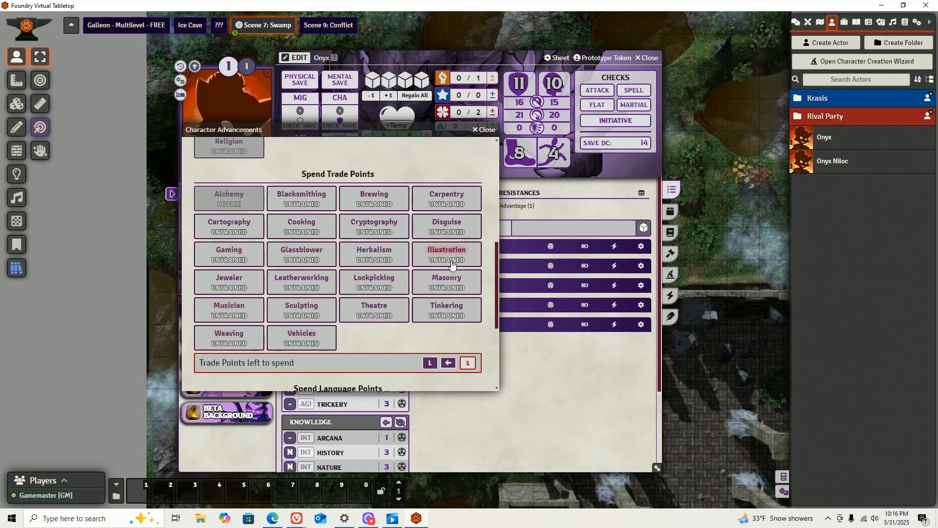
scroll(430, 340, "down", 3)
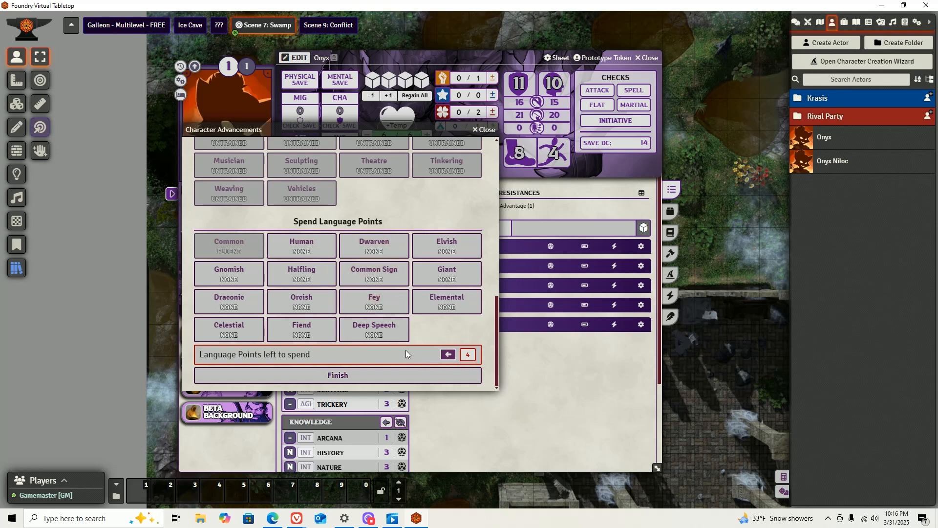
Spend the four language points to make Fey and Common Sign fluent, and finish the character advancement.
left_click(374, 294)
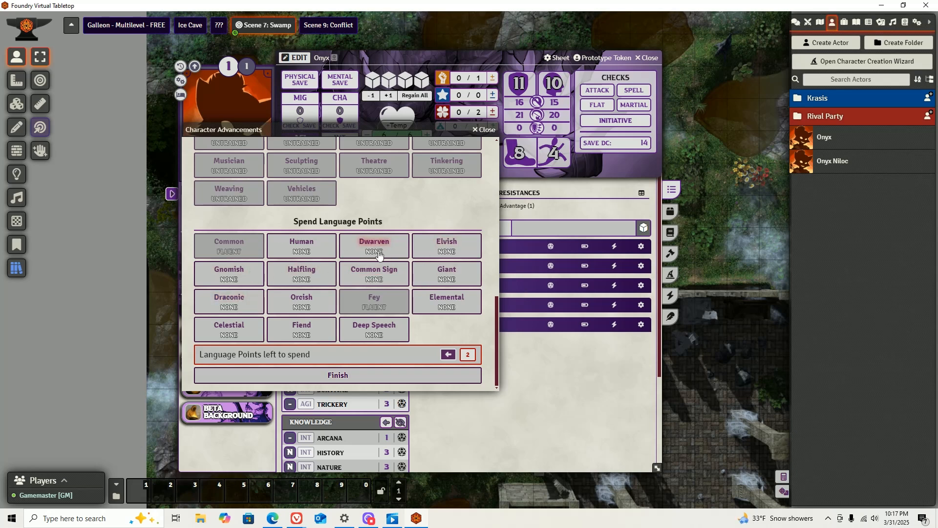
left_click(384, 272)
left_click(352, 277)
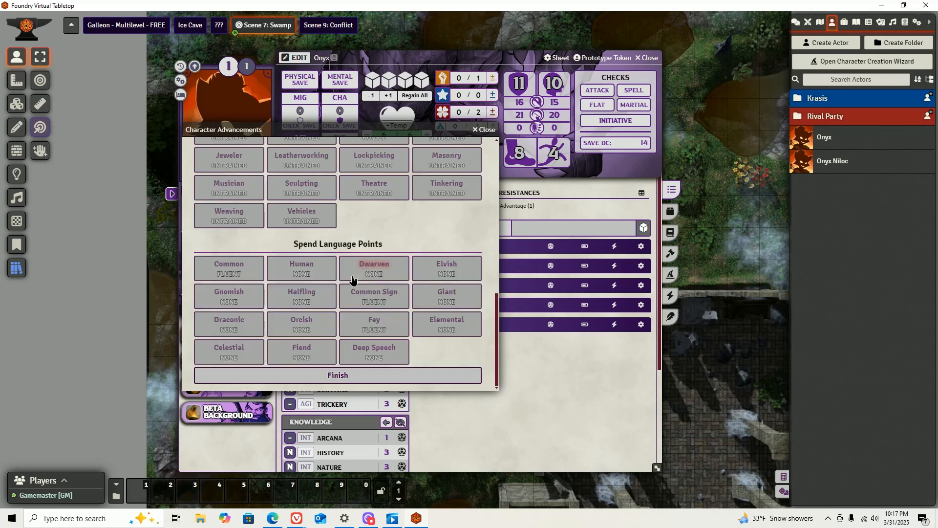
left_click(373, 376)
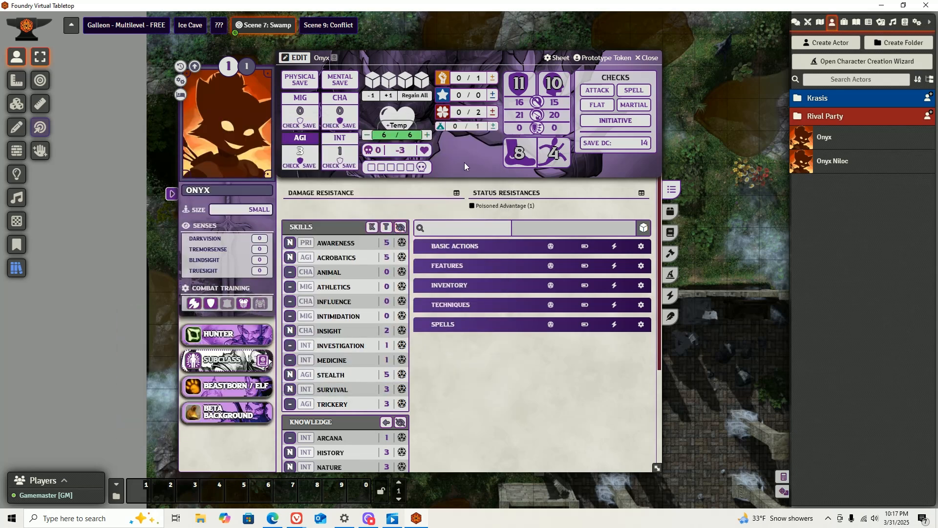
Fill Onyx's rest, grit and stamina points to their maximums of 1, 2 and 1.
left_click(492, 126)
left_click(492, 112)
left_click(492, 112)
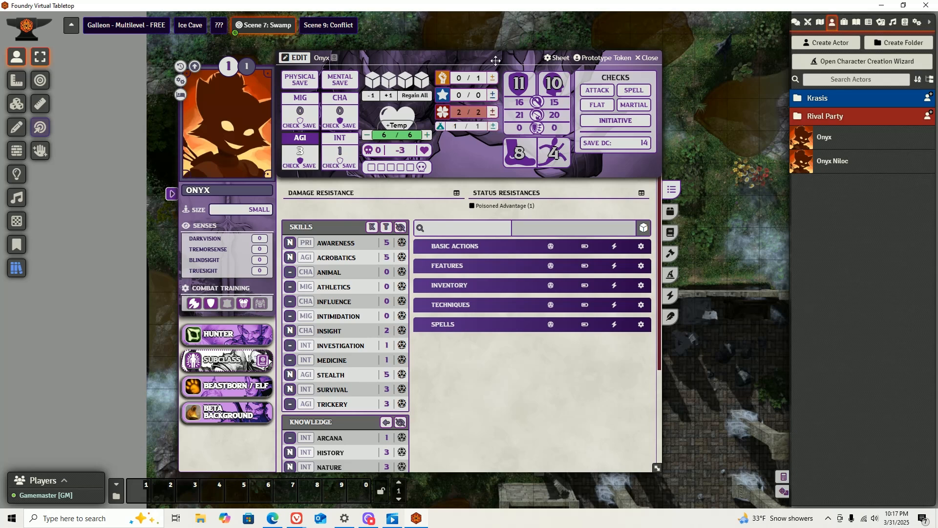
left_click(492, 78)
Equip both longswords and the Novice Light Armor in Onyx's inventory, and return to the skills overview.
left_click(671, 211)
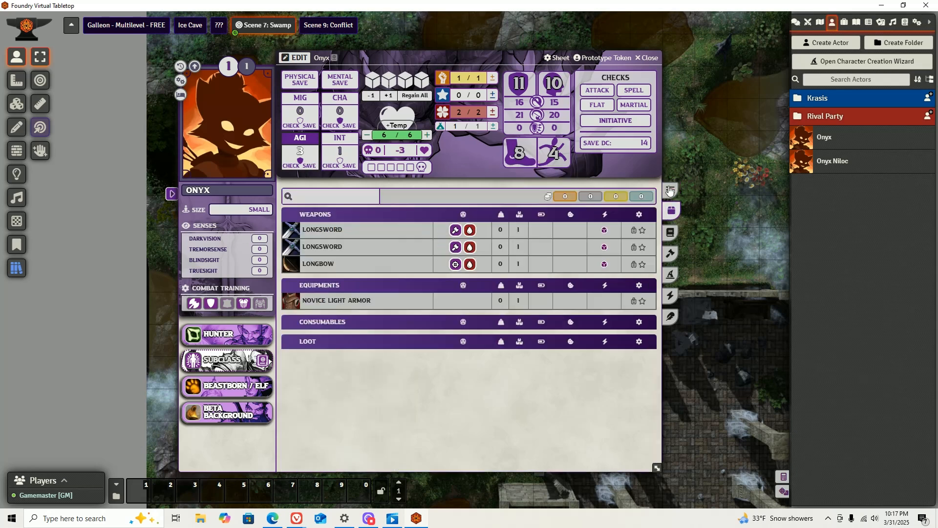
mouse_move(509, 151)
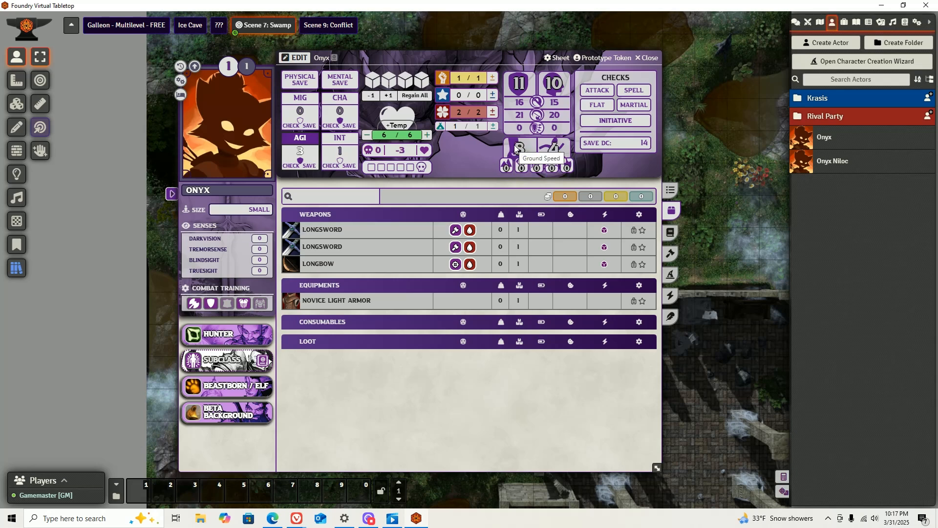
left_click(633, 230)
left_click(634, 248)
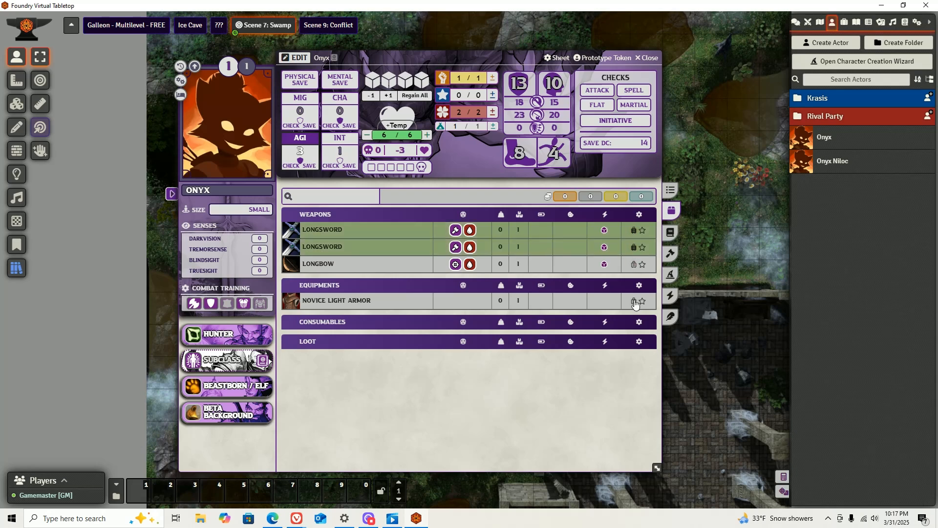
left_click(633, 301)
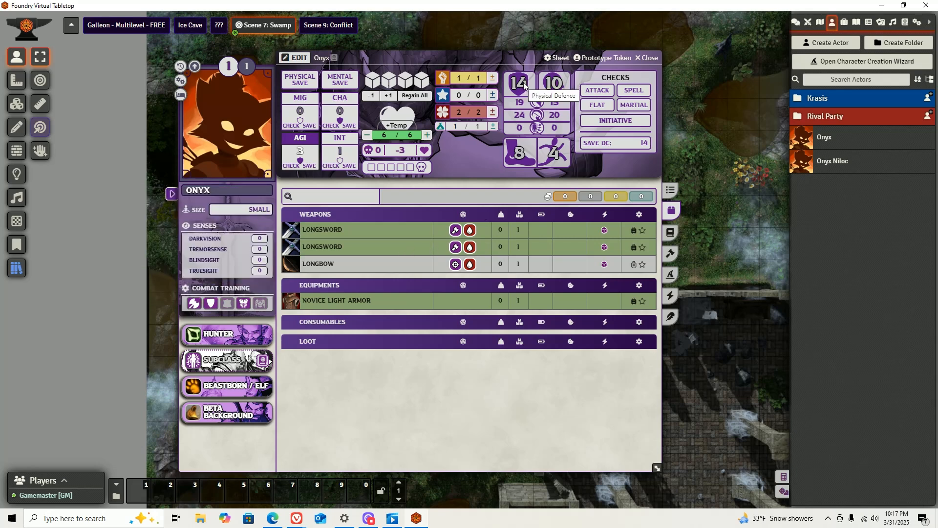
left_click(674, 189)
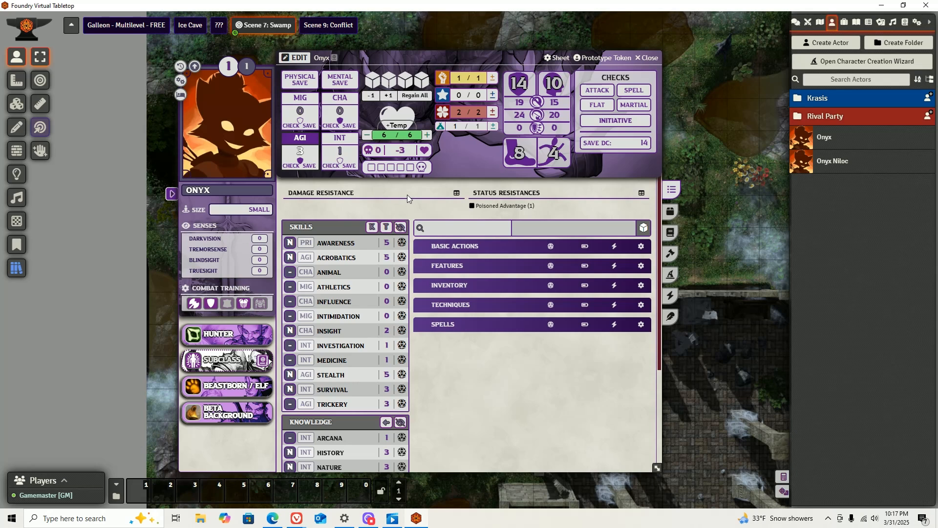
Open Onyx's prototype token settings, check the name display options, and set the token's scale to 1.3.
left_click(595, 58)
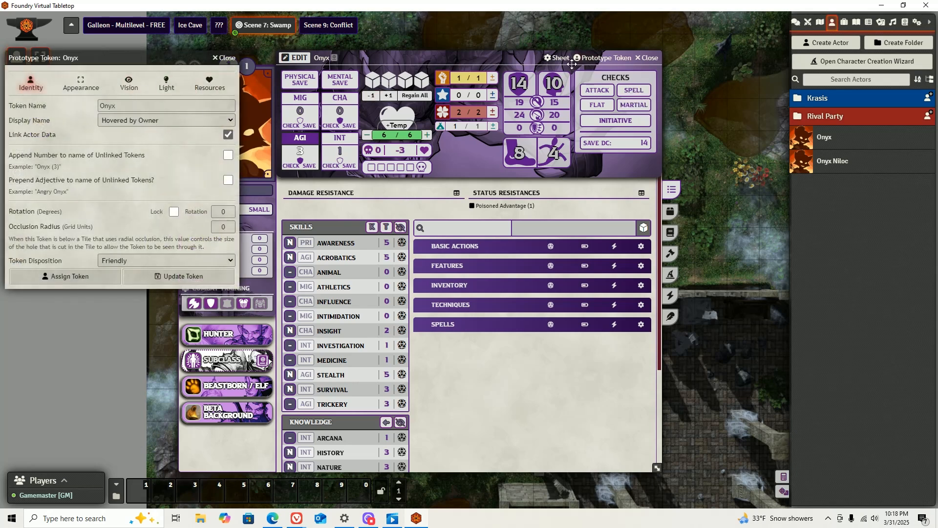
left_click_drag(102, 106, 192, 106)
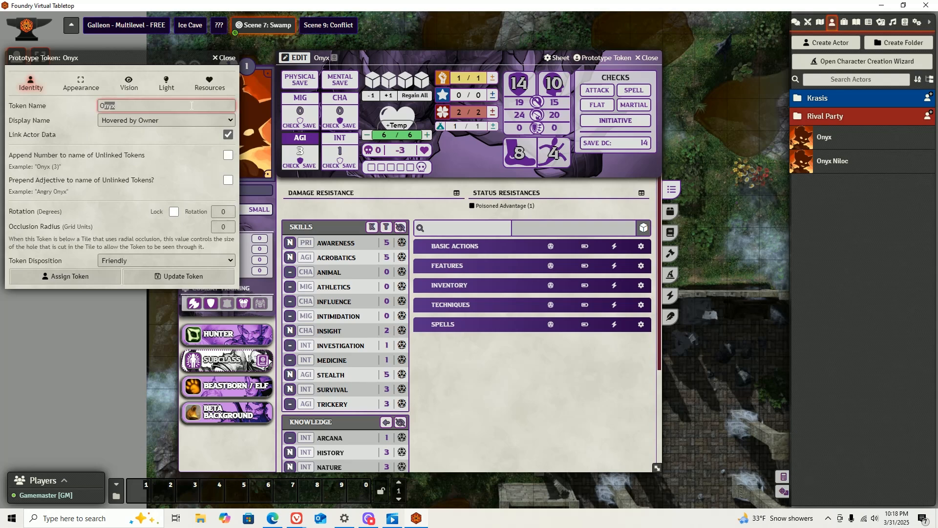
left_click(108, 121)
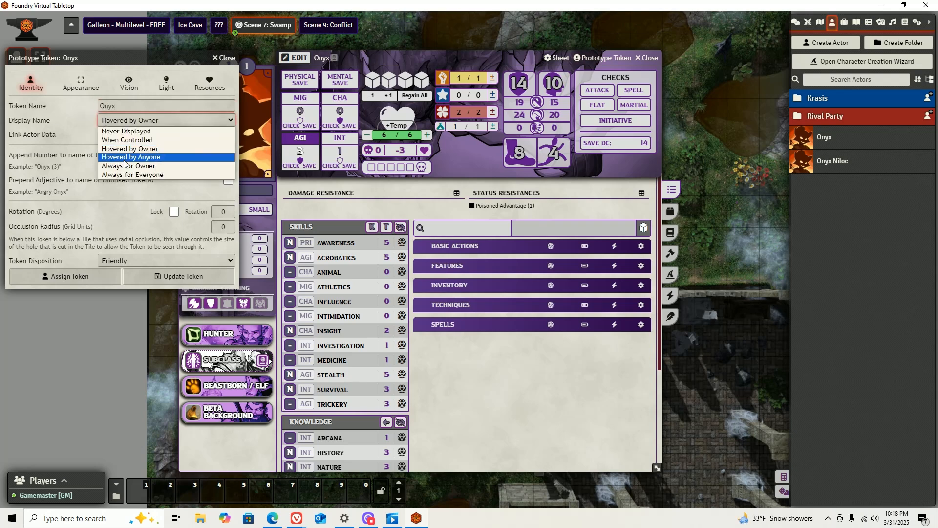
left_click(56, 130)
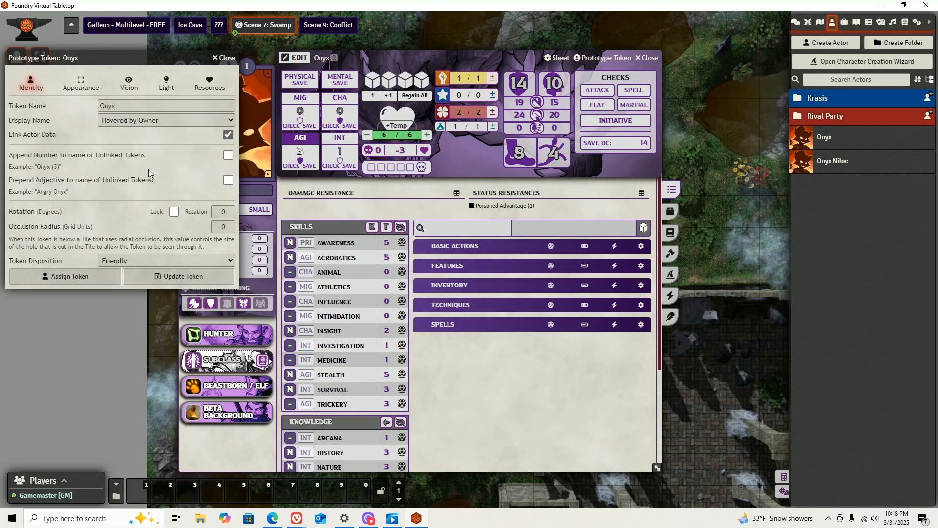
left_click(84, 82)
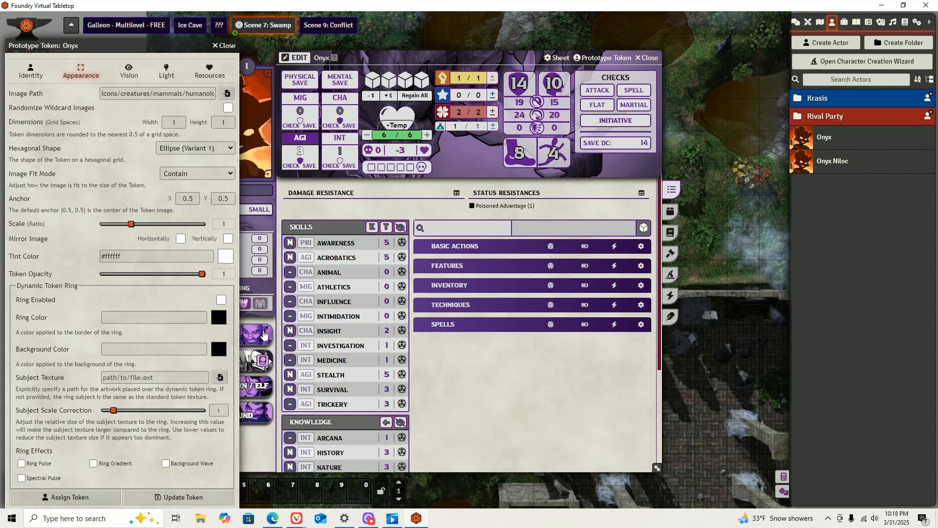
left_click(141, 224)
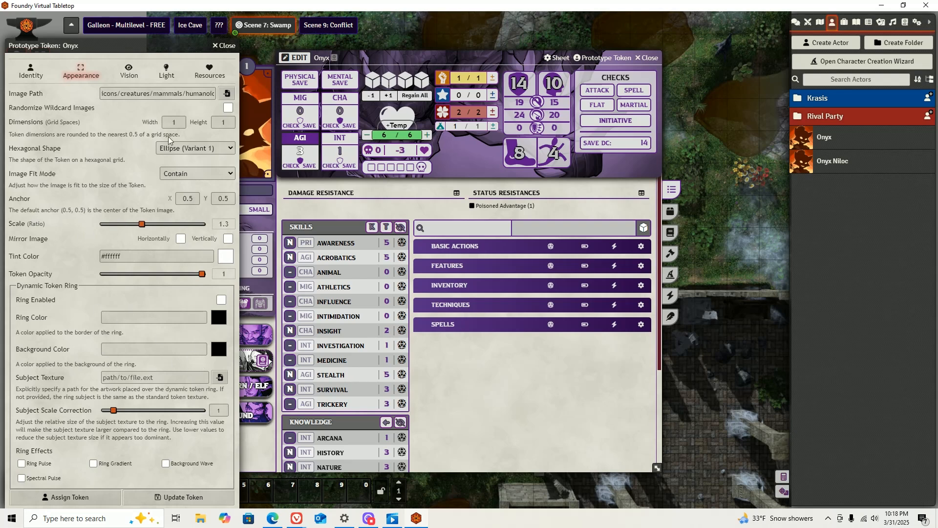
Enable vision for Onyx's prototype token and save the token settings.
left_click(129, 71)
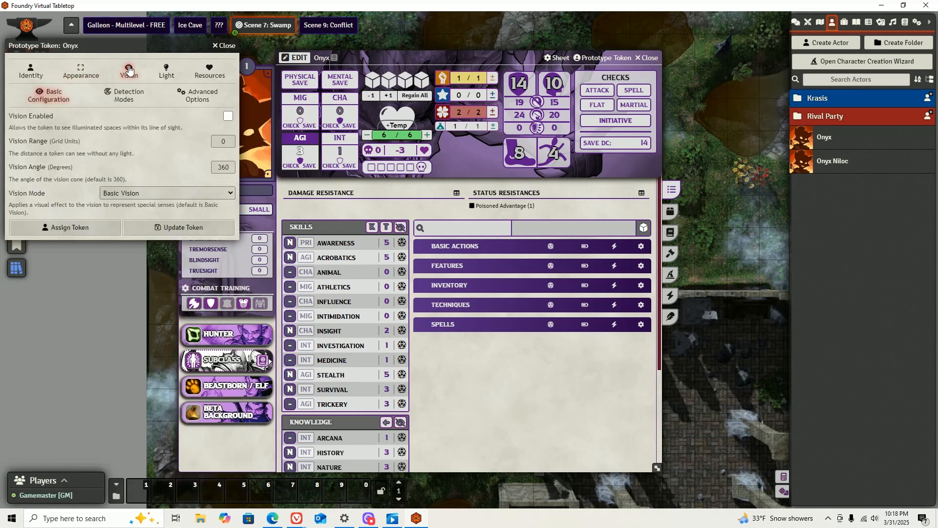
left_click(228, 116)
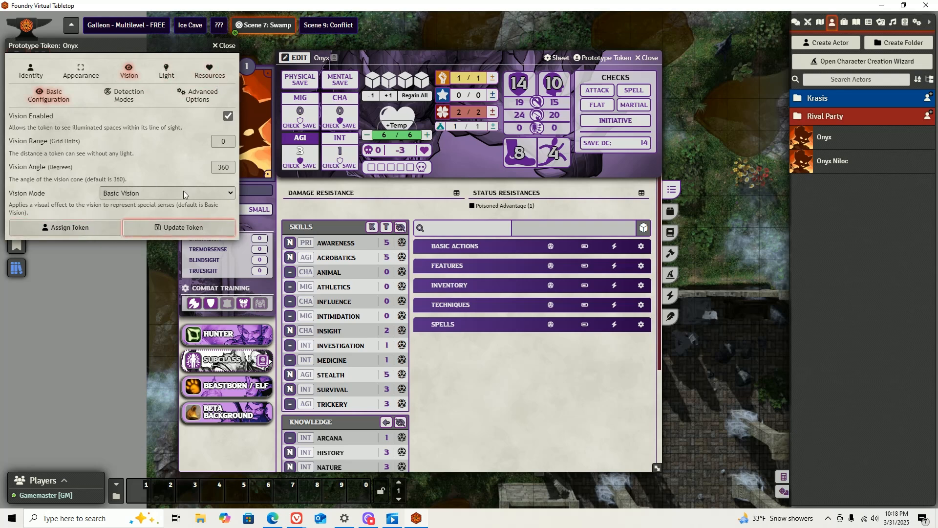
left_click(165, 234)
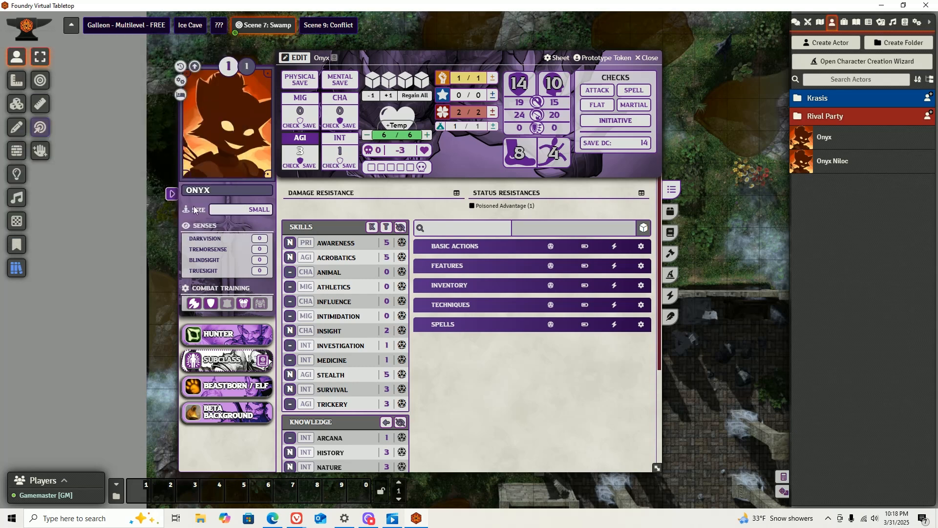
Open Onyx's avatar and token image editor in edit mode and delete the token's bottom background layer.
left_click(294, 59)
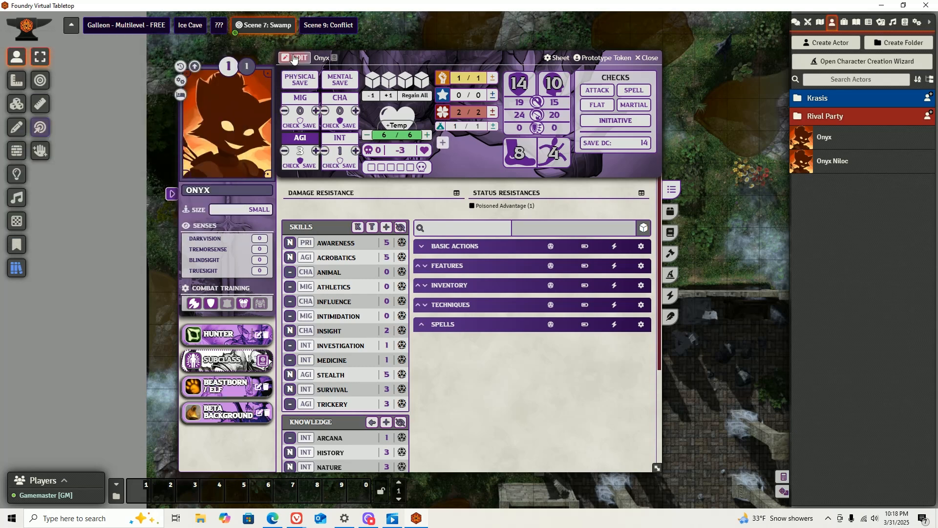
left_click(234, 115)
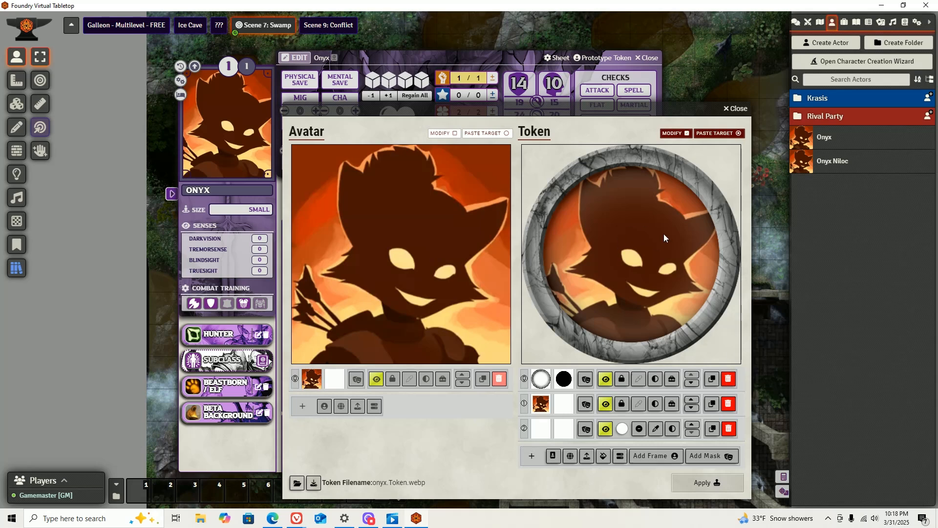
left_click(727, 429)
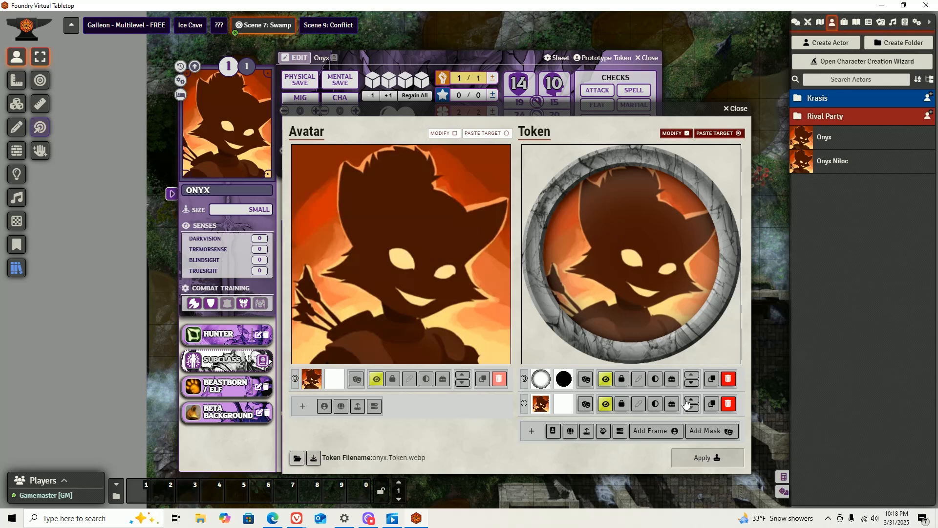
Browse the available token frames without picking one, and apply the edited token image to Onyx.
left_click(667, 432)
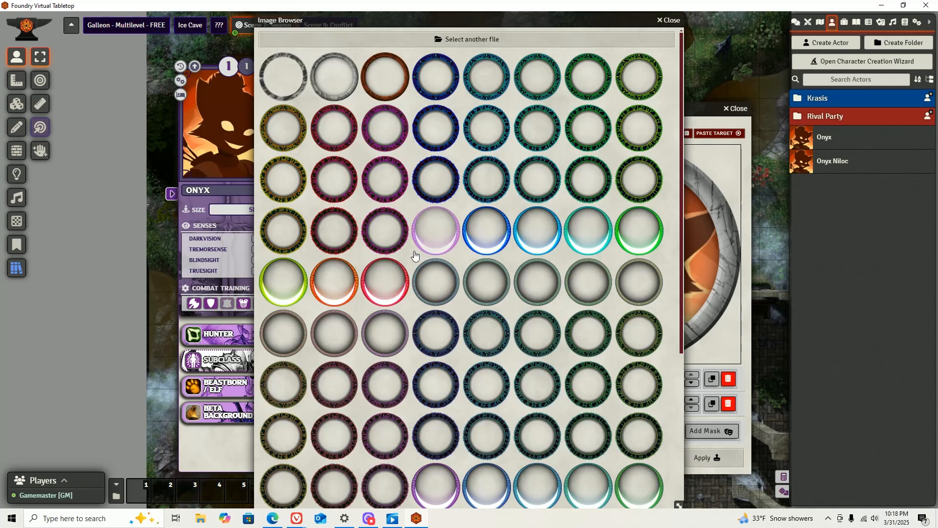
scroll(416, 255, "down", 1)
scroll(416, 255, "down", 4)
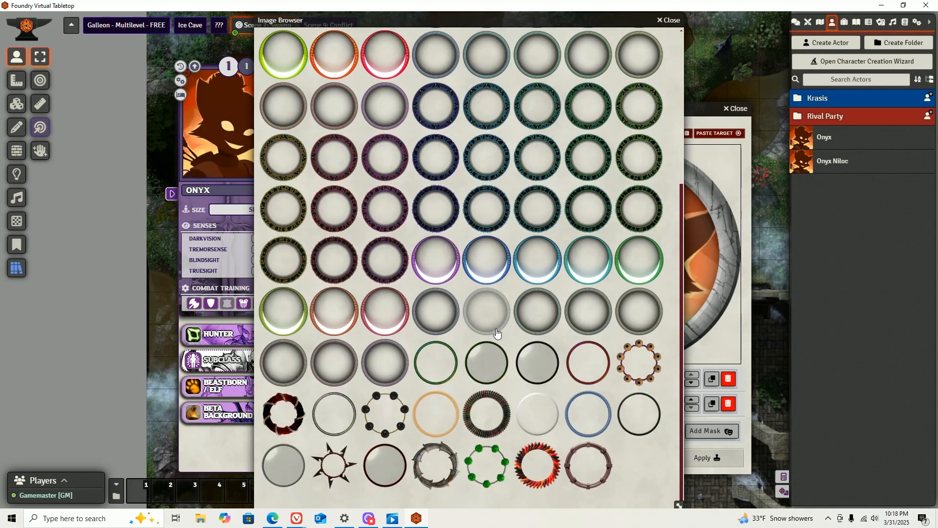
scroll(498, 323, "up", 5)
scroll(503, 319, "down", 5)
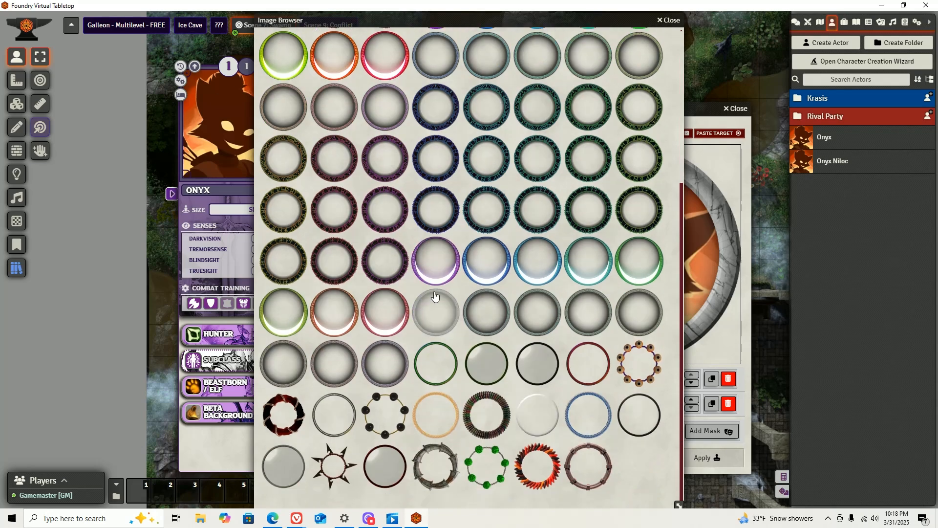
scroll(511, 315, "up", 5)
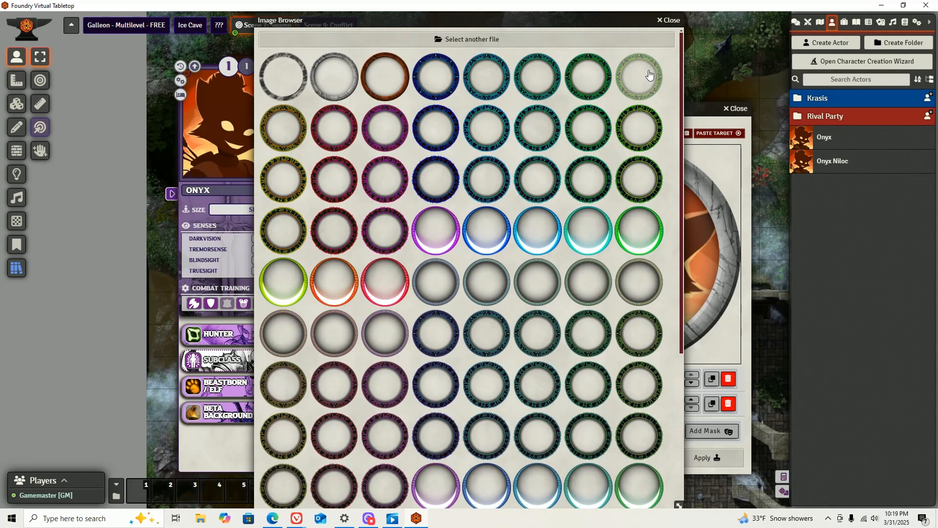
left_click(666, 22)
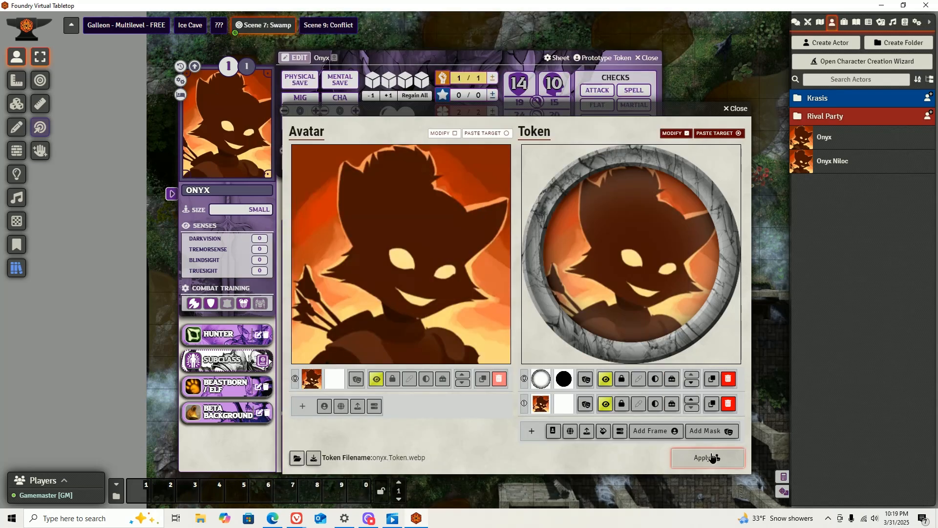
left_click(706, 457)
left_click(290, 61)
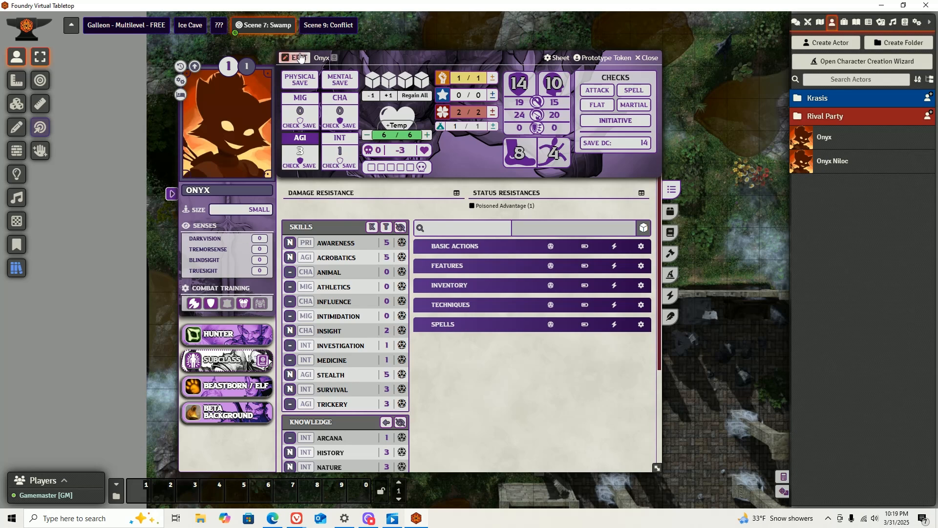
Add a custom skill to Onyx's skill list and delete it again.
left_click(299, 56)
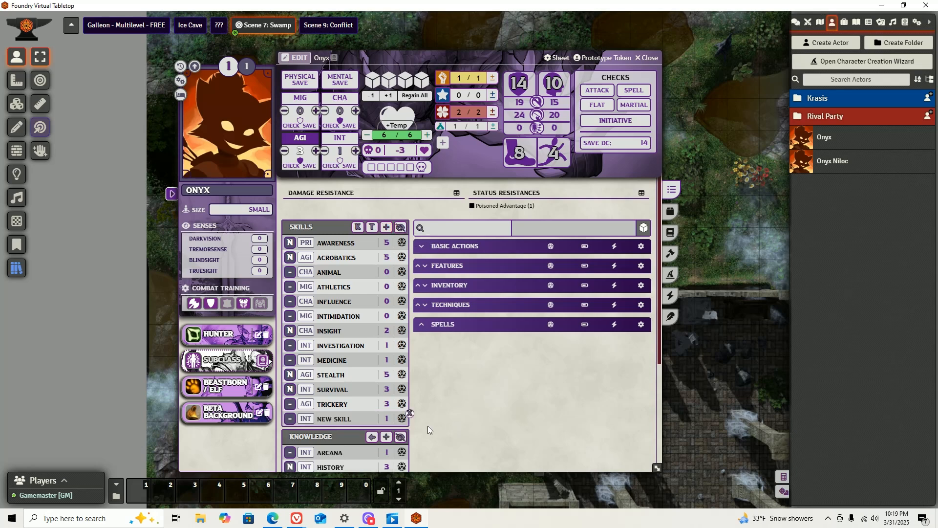
left_click(410, 414)
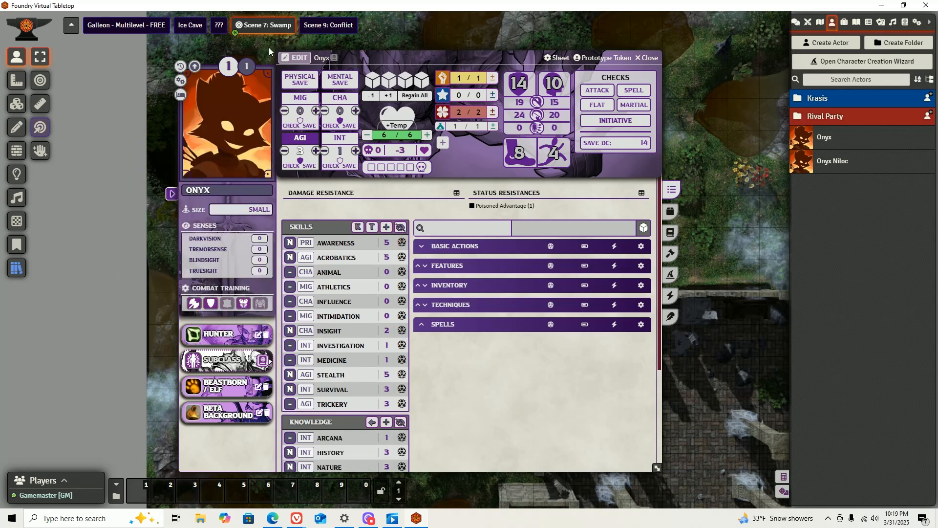
left_click(296, 57)
Review the core skills, trade skills and languages in the DC20 skill list customization of the game settings.
left_click(919, 22)
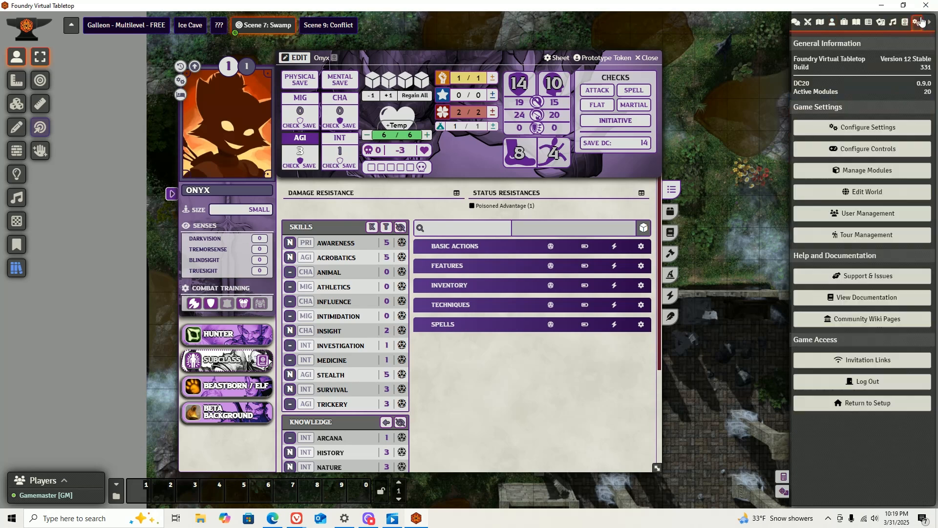
left_click(826, 132)
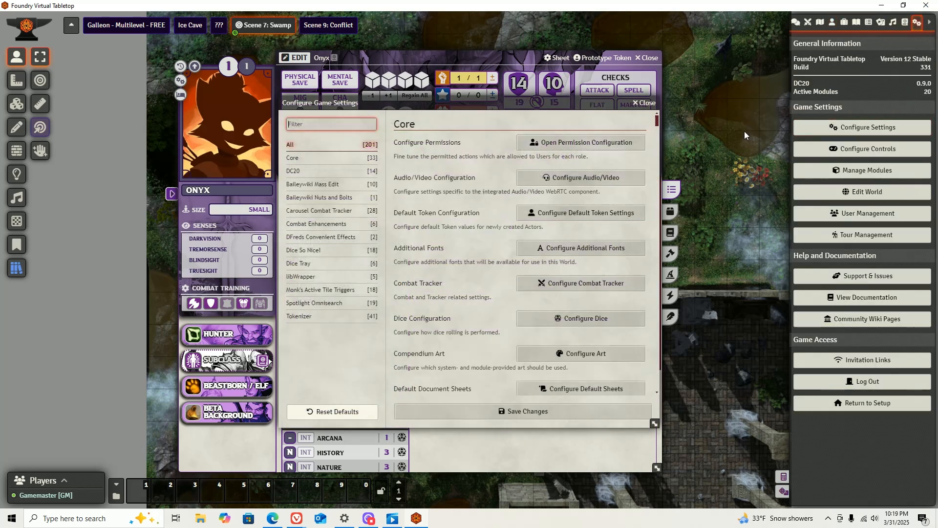
left_click(320, 171)
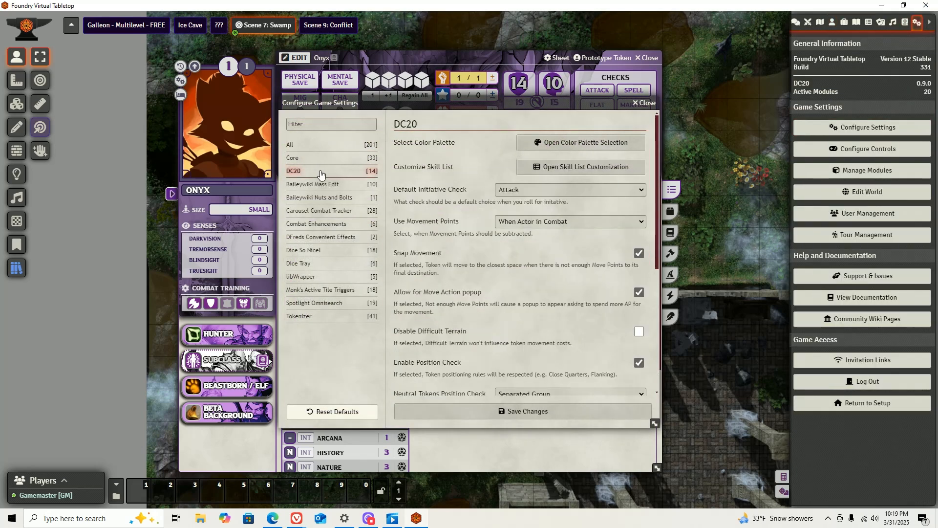
left_click(583, 167)
scroll(477, 182, "down", 5)
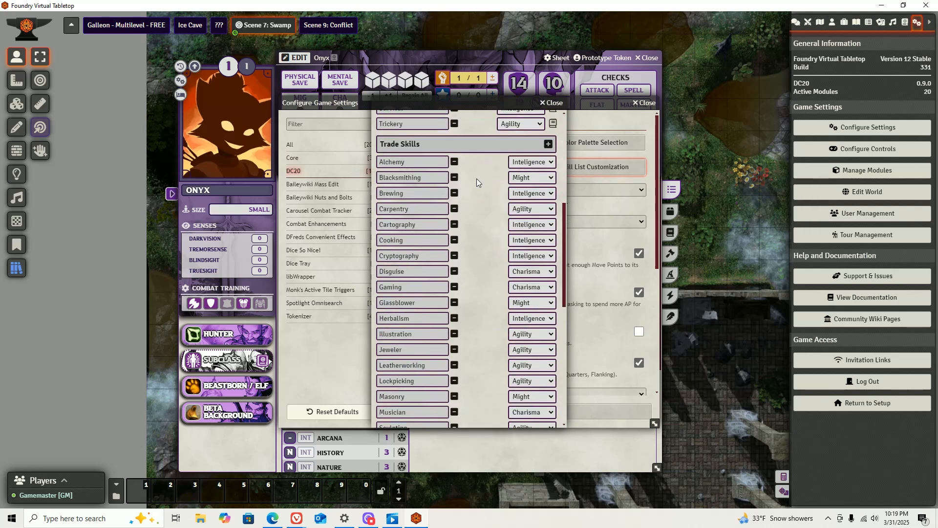
scroll(477, 182, "up", 5)
scroll(538, 181, "down", 5)
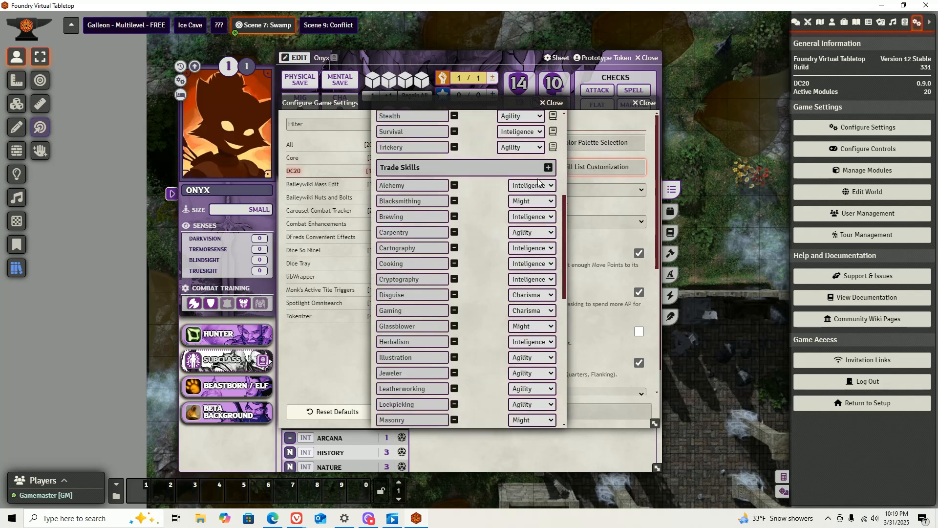
scroll(538, 182, "down", 8)
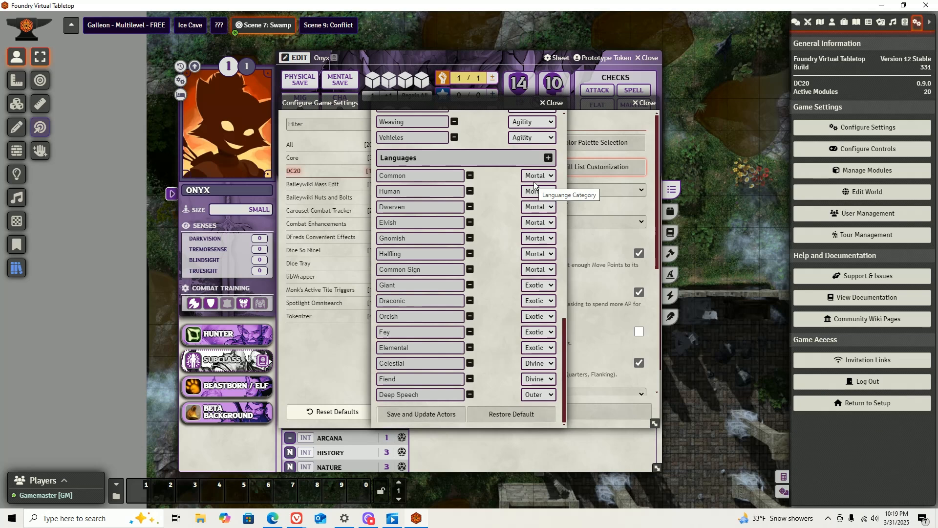
scroll(538, 182, "up", 5)
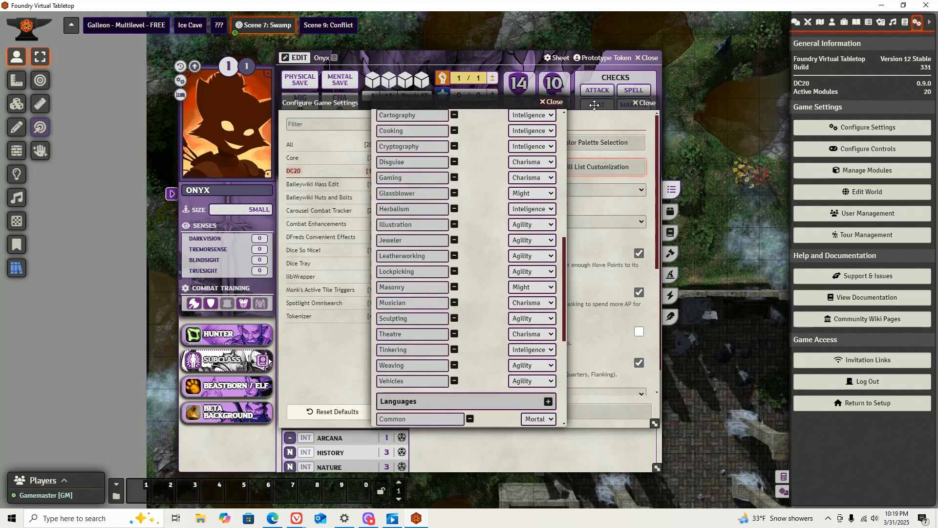
left_click(552, 102)
left_click(645, 103)
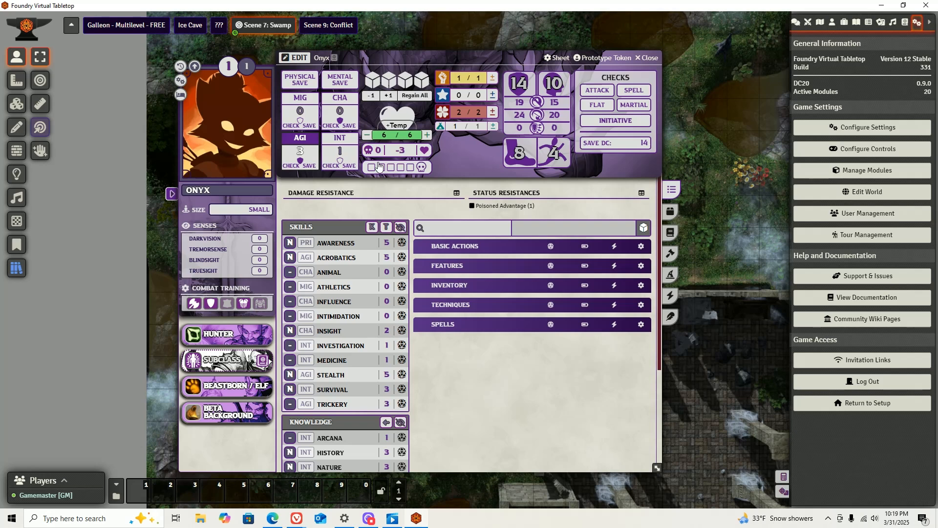
Show the chat log and roll a physical save for Onyx without advantage or help dice.
left_click(295, 57)
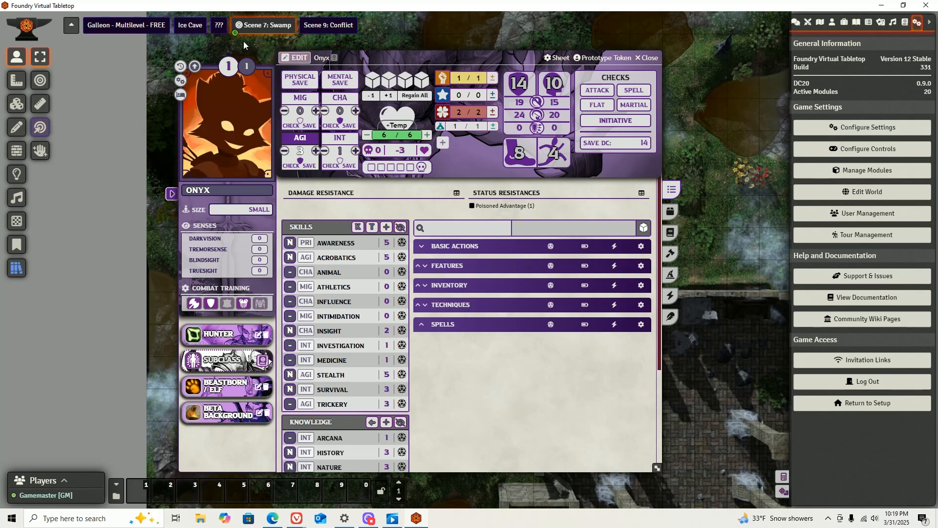
left_click(295, 58)
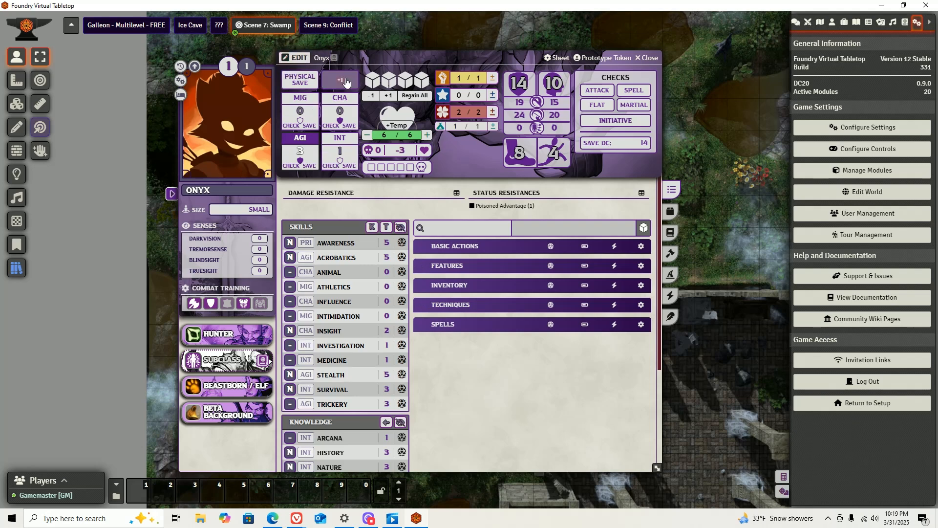
left_click(795, 21)
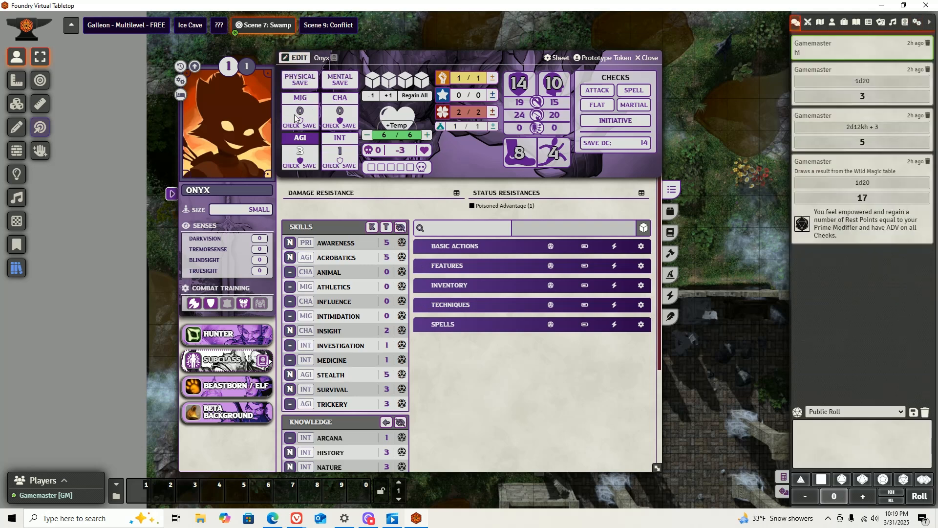
left_click(300, 79)
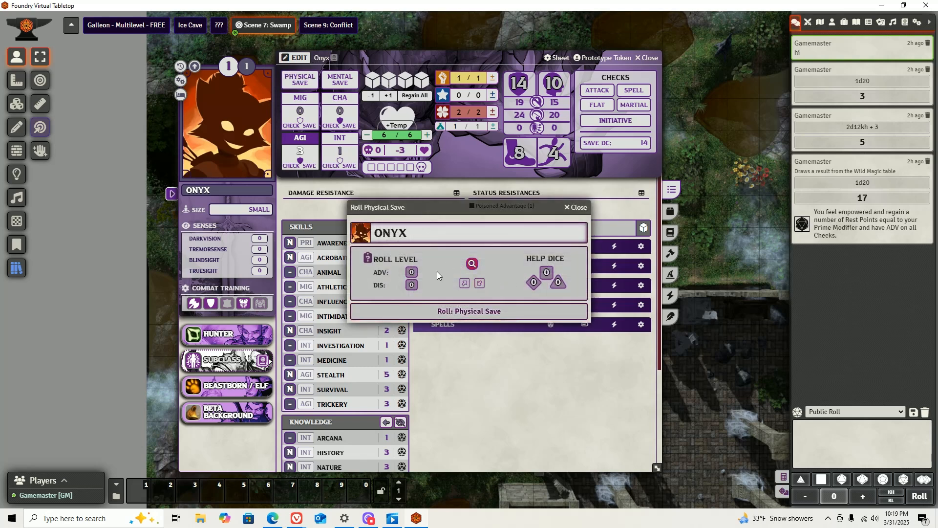
left_click(491, 311)
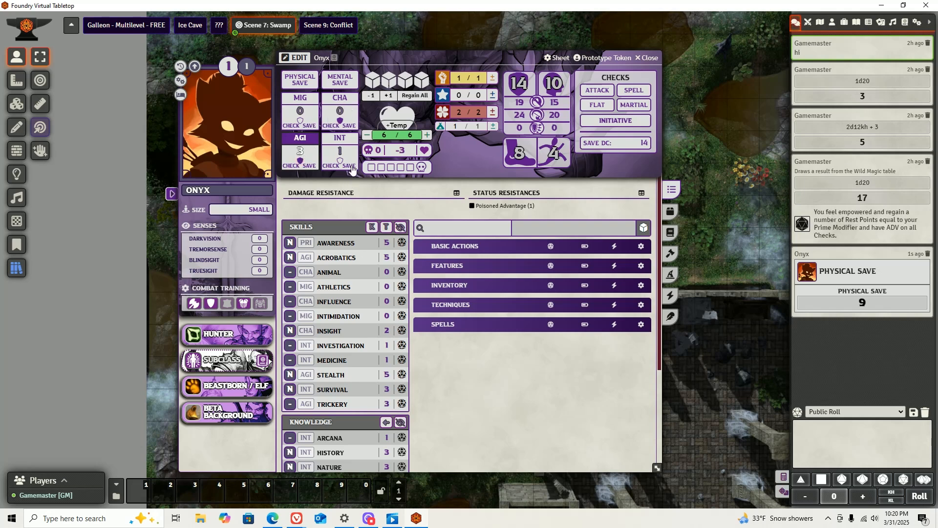
Spend and restore Onyx's action points one at a time, and regain all of them at the end.
left_click(370, 95)
left_click(370, 96)
left_click(389, 96)
left_click(388, 97)
left_click(371, 95)
left_click(371, 96)
left_click(371, 96)
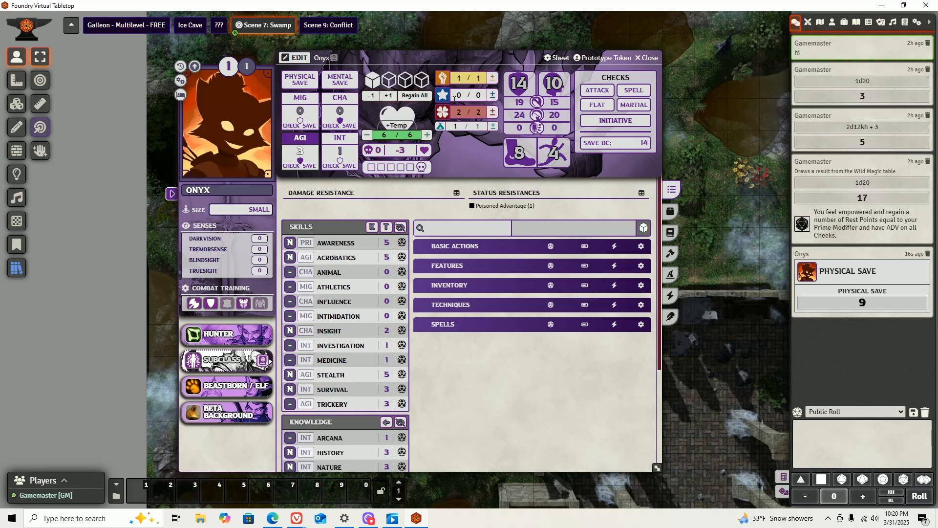
left_click(423, 96)
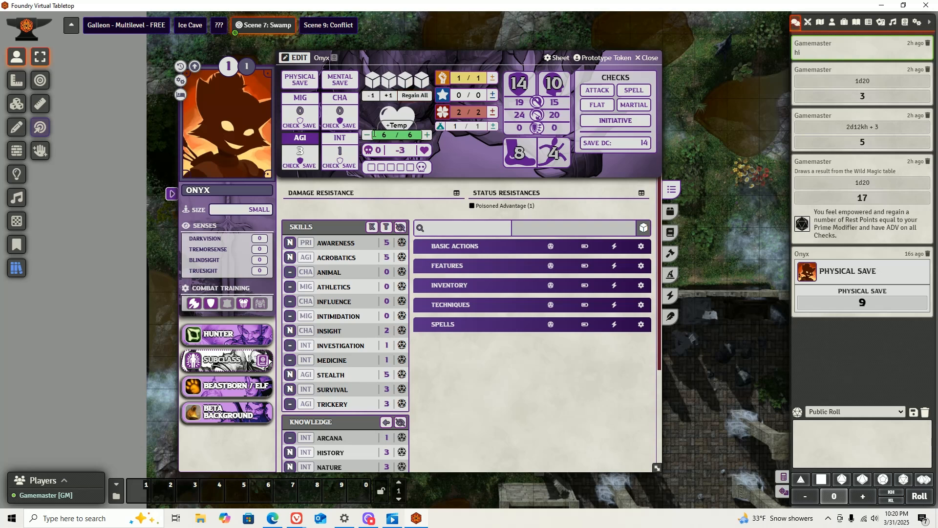
Give Onyx 4 temporary hit points and clear them, and lower and restore the current hit points.
left_click(397, 125)
type("4")
key("Return")
key("BackSpace")
left_click(460, 152)
left_click(367, 136)
left_click(367, 136)
left_click(426, 136)
left_click(427, 136)
type("2")
left_click(468, 165)
Raise Onyx's exhaustion to level 2 and clear it again.
mouse_move(537, 151)
mouse_move(391, 168)
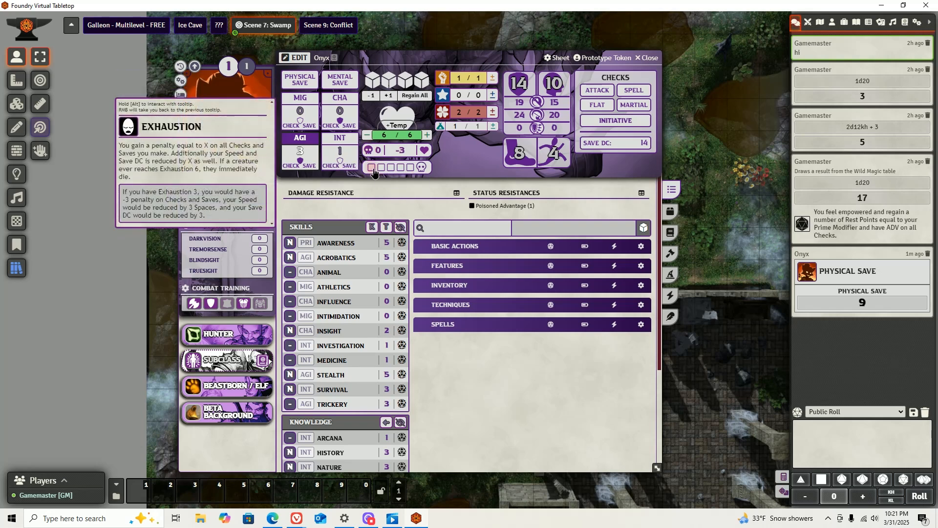
left_click(371, 168)
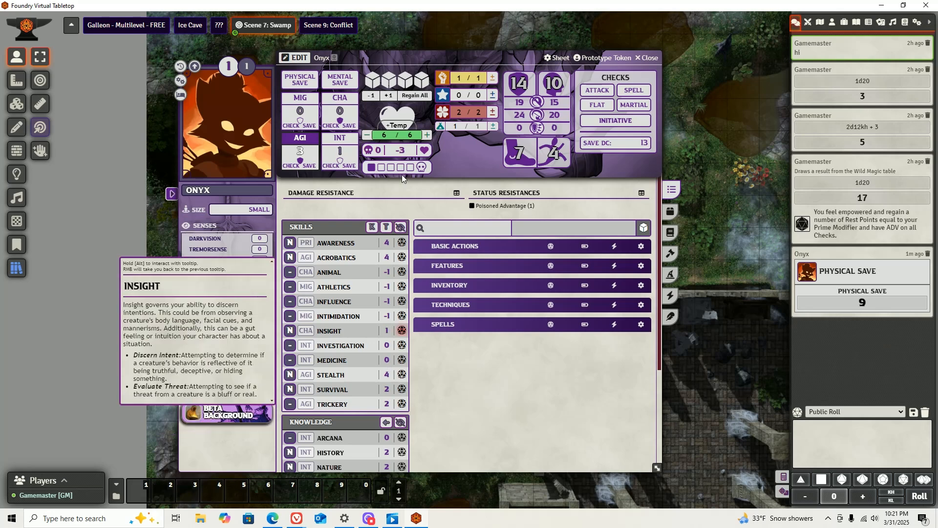
left_click(375, 171)
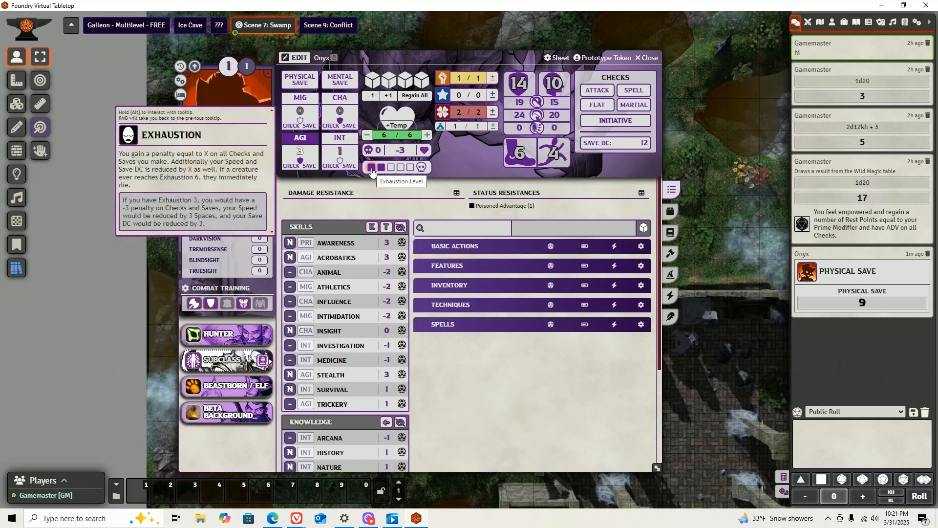
left_click(372, 169)
left_click(374, 169)
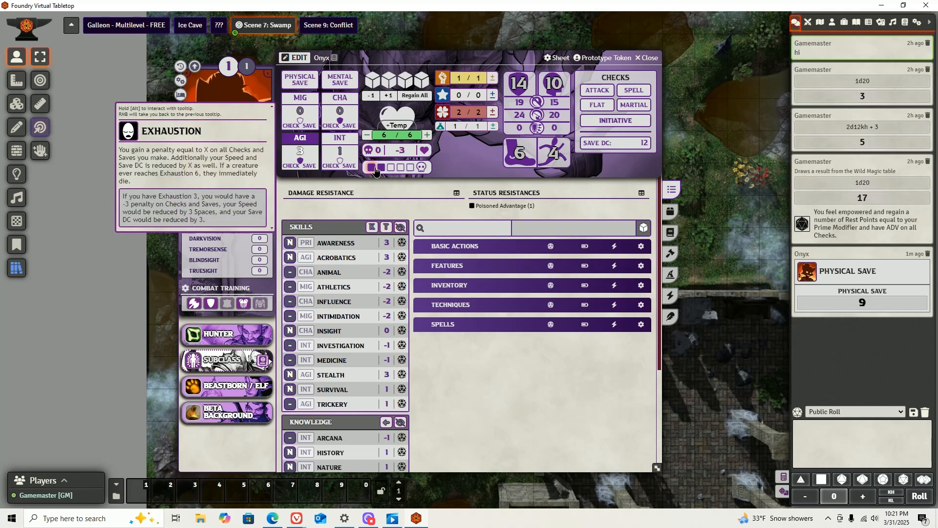
left_click(374, 169)
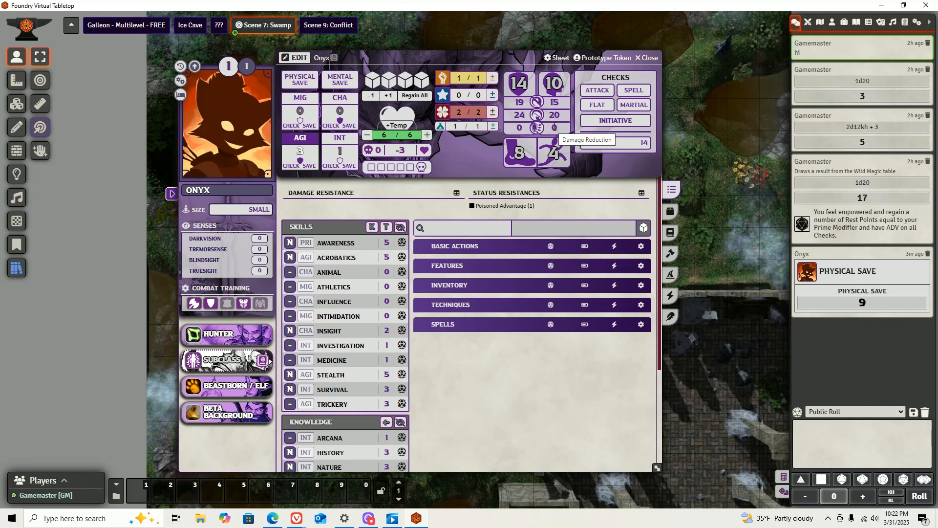
Look over Onyx's movement, size, combat training, class, ancestry and background details on the character sheet.
mouse_move(527, 151)
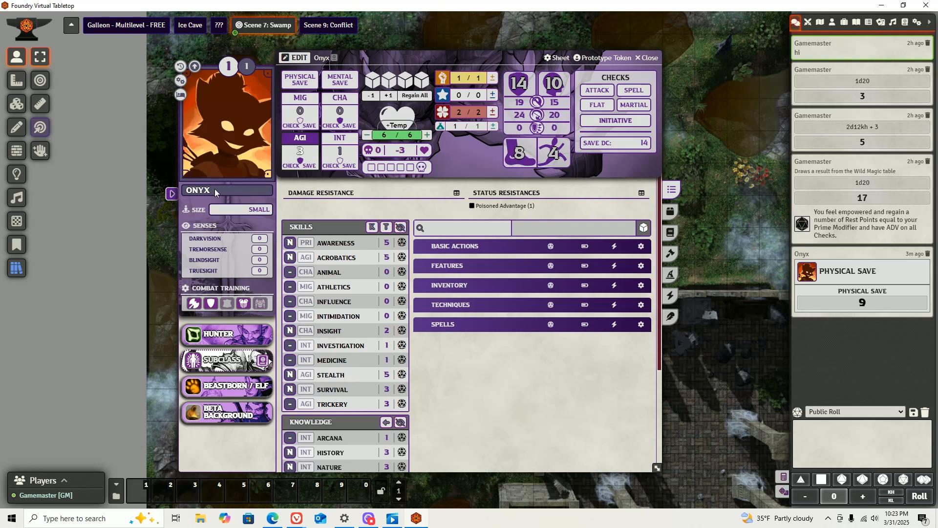
left_click_drag(223, 207, 344, 211)
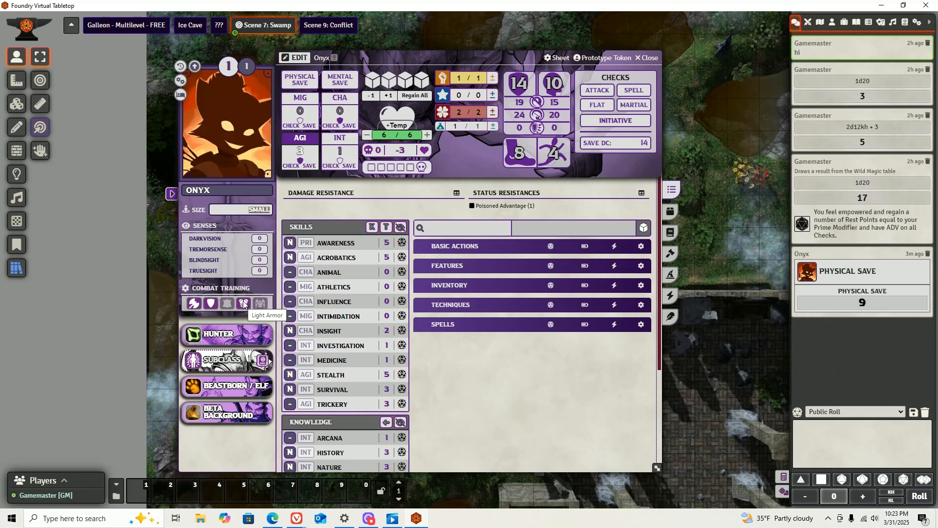
mouse_move(217, 335)
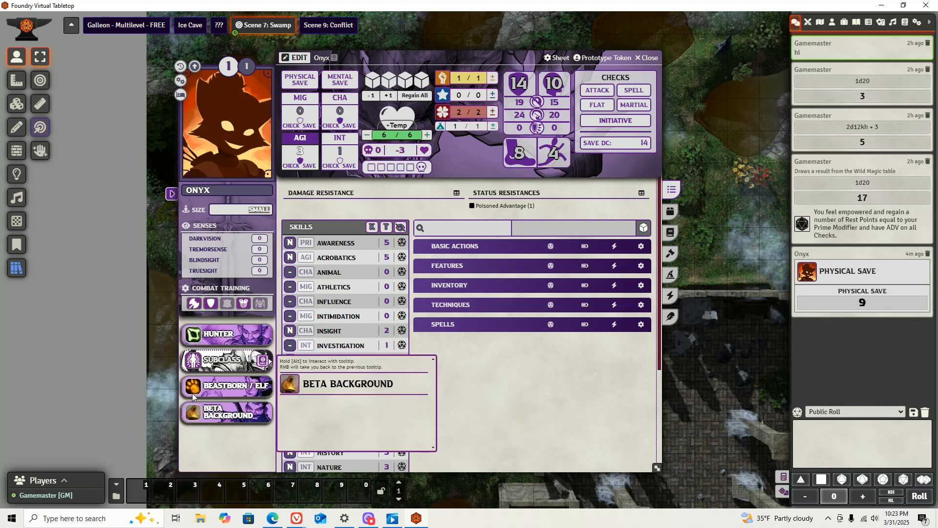
mouse_move(223, 381)
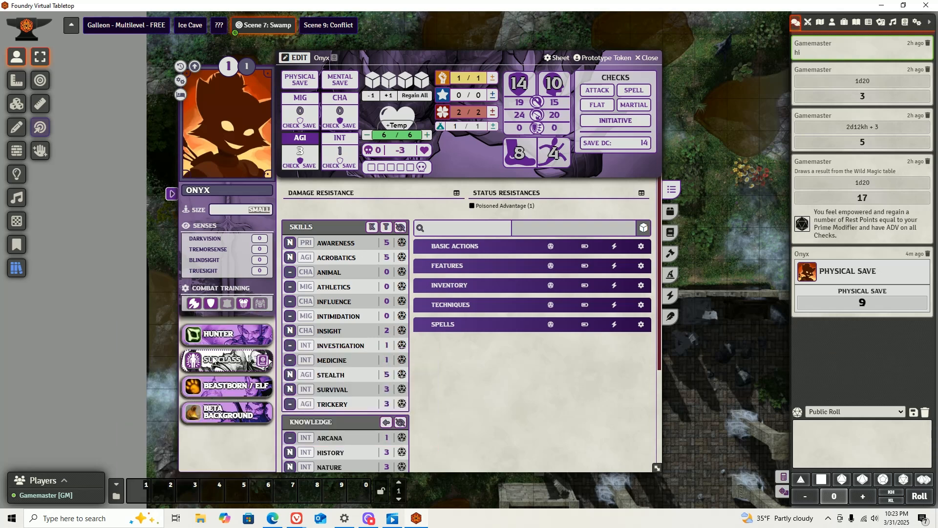
Look over Onyx's skills, knowledge, trades and languages, including the descriptions of Awareness, Common and Alchemy.
mouse_move(268, 407)
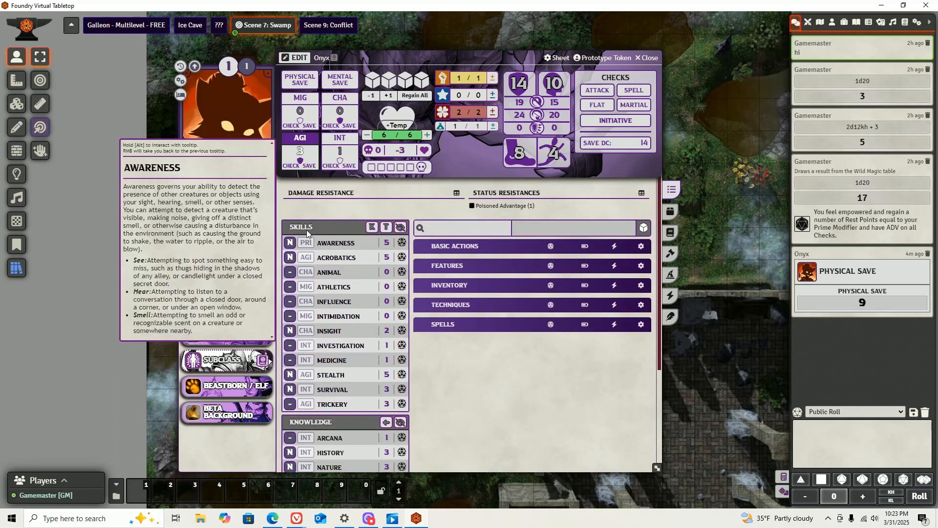
mouse_move(367, 396)
scroll(367, 396, "down", 3)
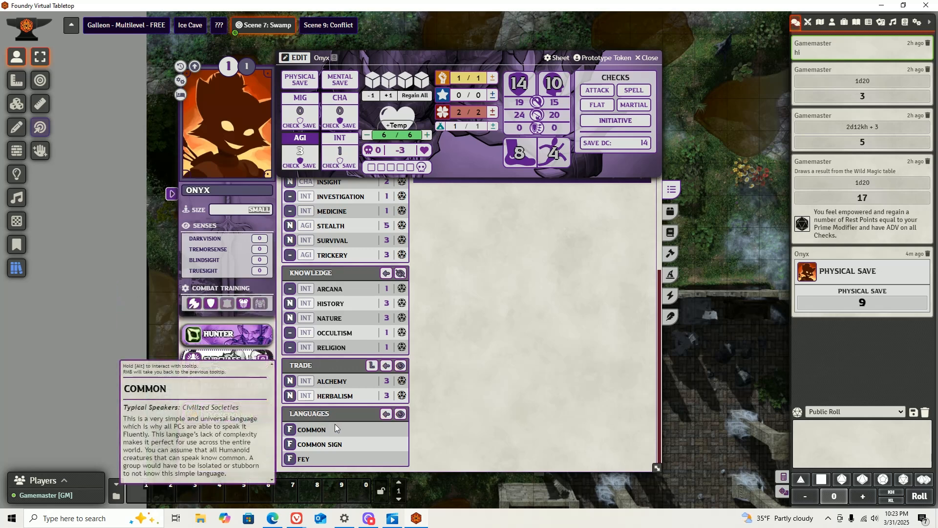
scroll(364, 420, "up", 3)
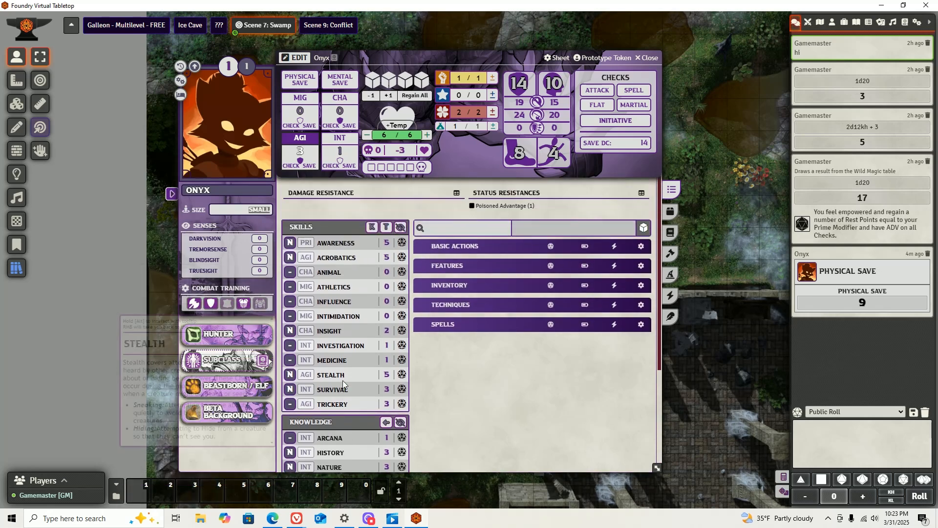
scroll(343, 381, "down", 3)
scroll(342, 381, "up", 3)
scroll(342, 380, "down", 3)
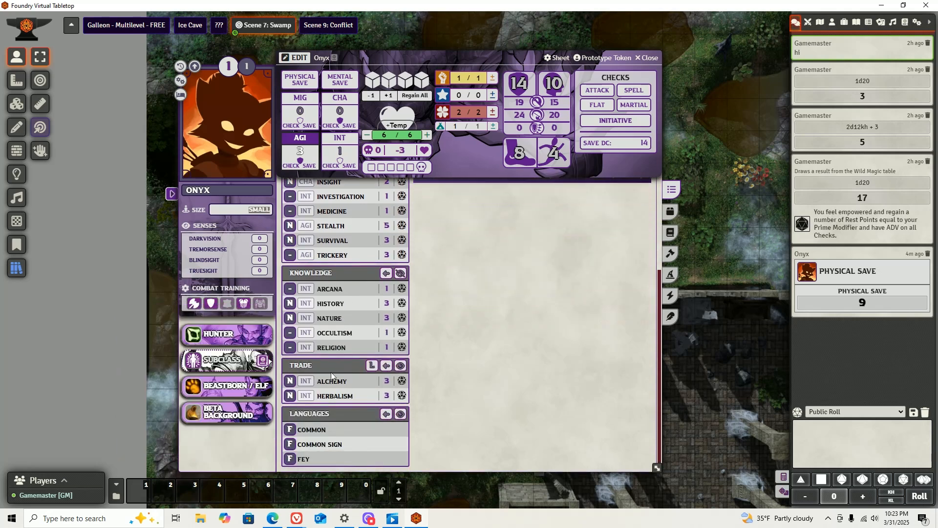
mouse_move(330, 377)
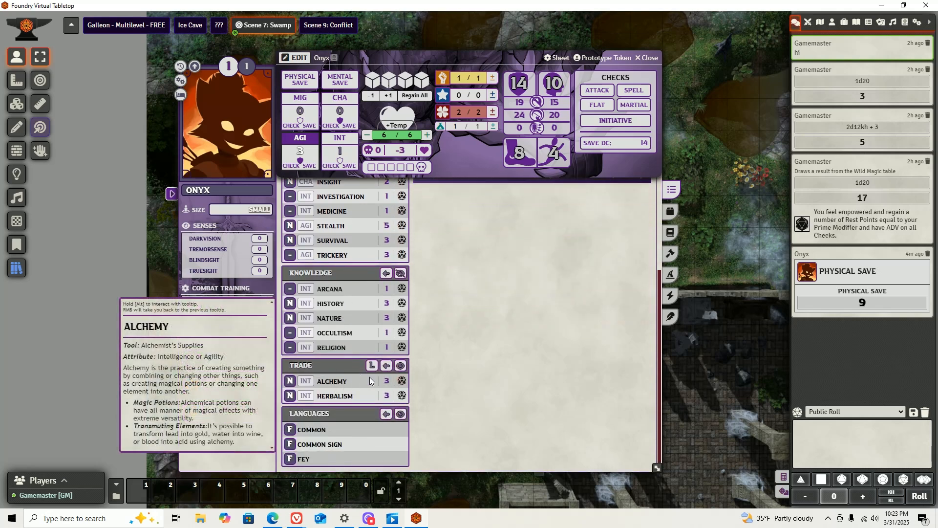
Show the untrained trades in Onyx's trade list, look through them, and hide them again.
left_click(399, 366)
scroll(315, 367, "down", 3)
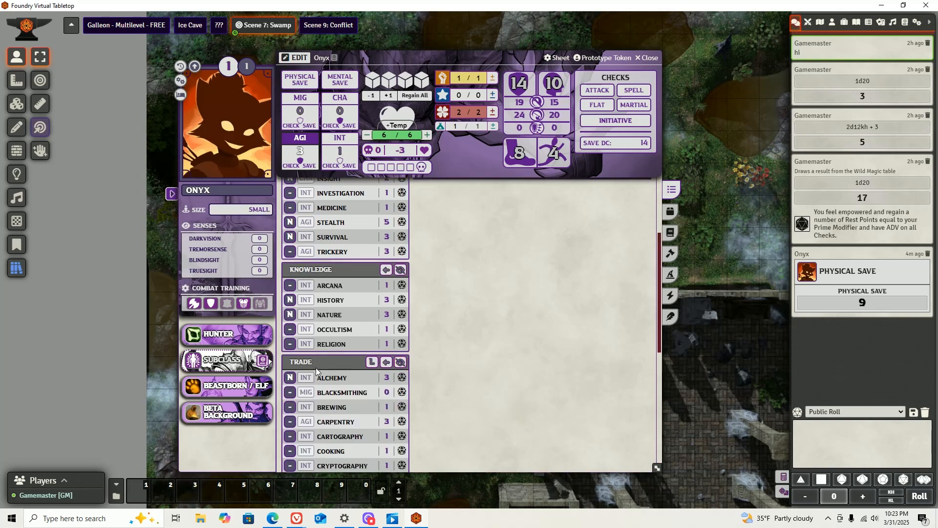
scroll(349, 312, "down", 3)
scroll(350, 323, "up", 5)
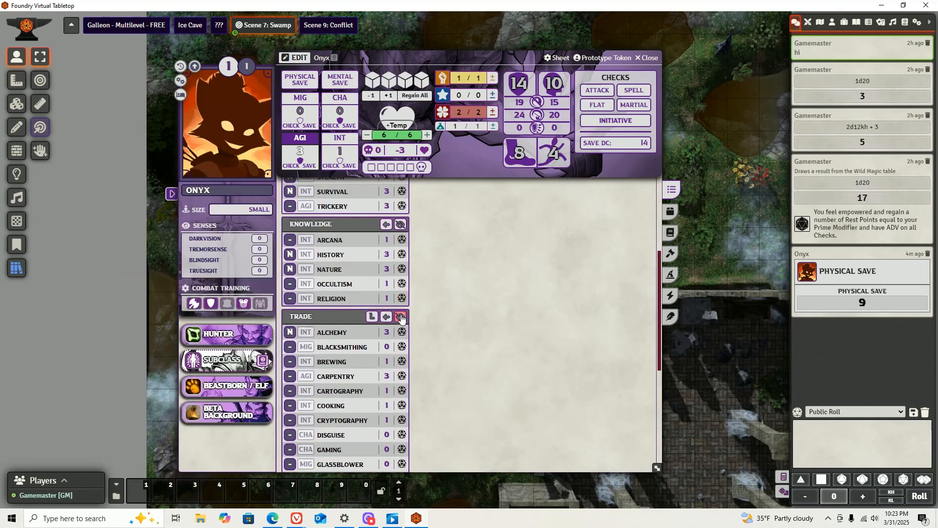
left_click(400, 317)
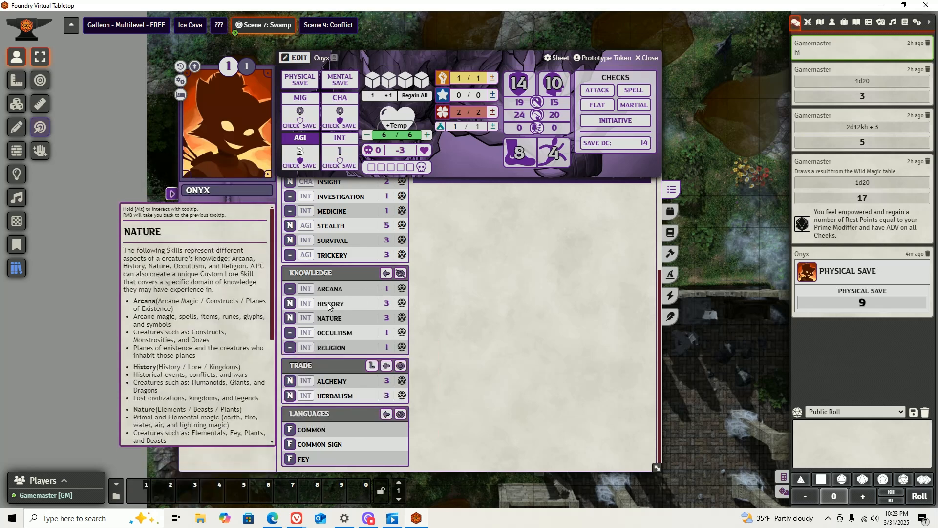
scroll(330, 292, "up", 2)
scroll(329, 292, "up", 1)
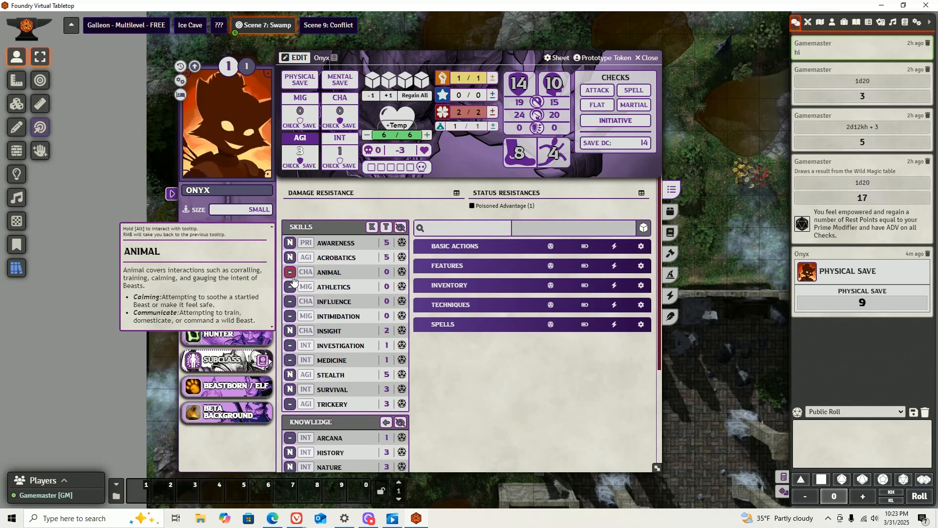
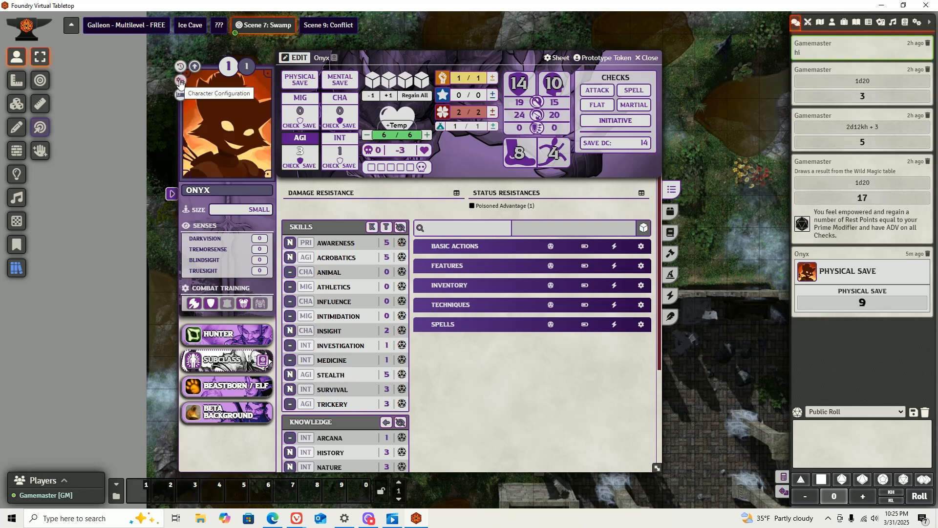
Review the defence and max points formulas, movement, jump, size and sense options in Onyx's character configuration, and close it.
left_click(179, 82)
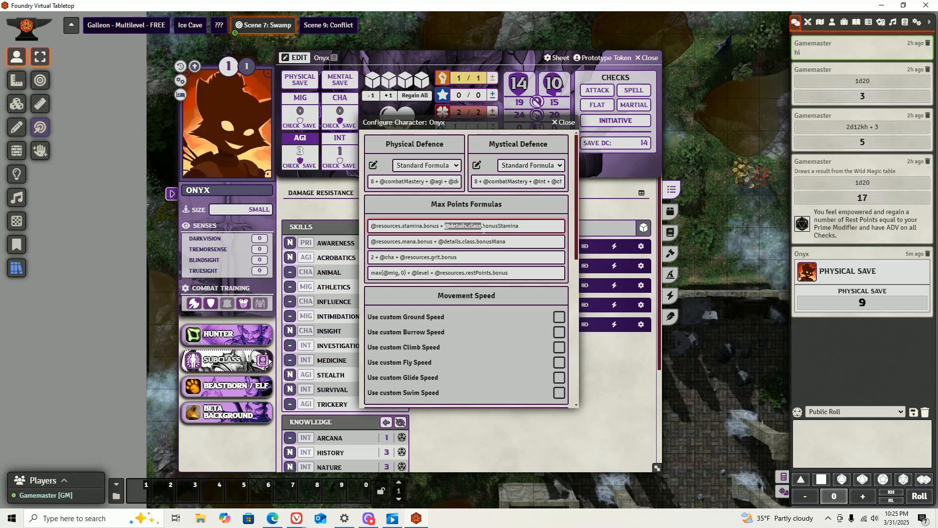
scroll(489, 236, "down", 6)
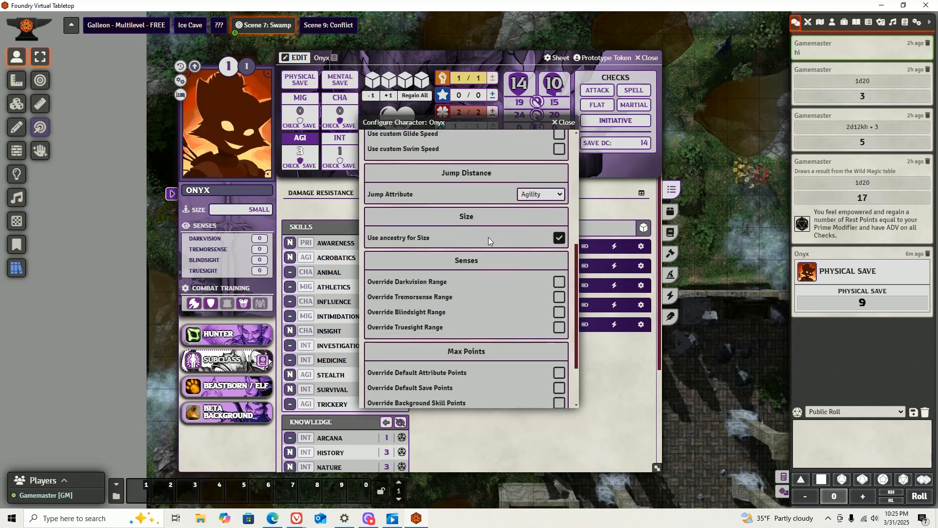
scroll(486, 236, "up", 6)
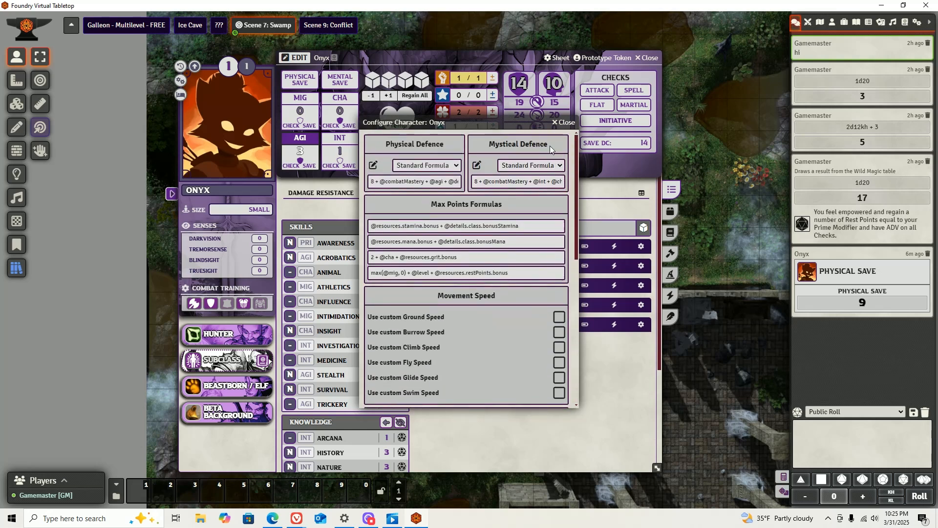
left_click(563, 122)
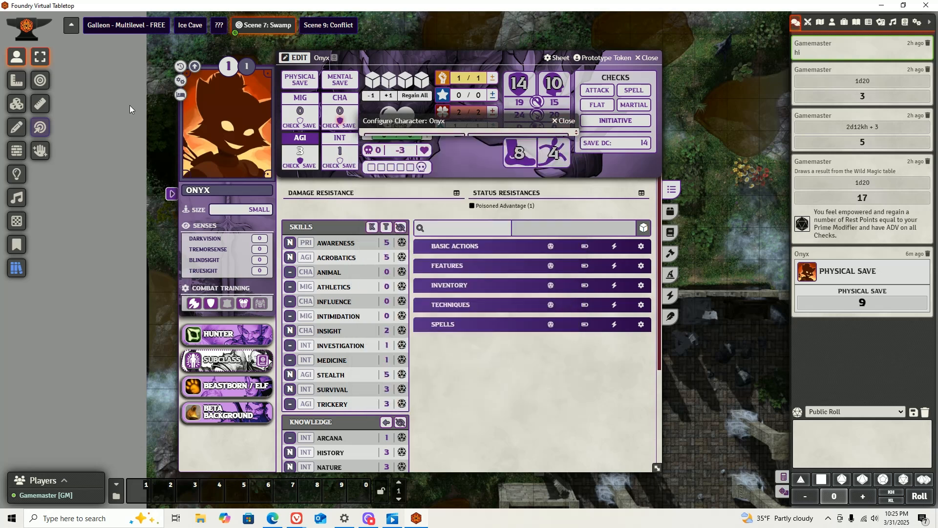
Start a rest for Onyx, go through the Quick Rest, Long Rest and Full Rest types, and close it without resting.
left_click(181, 97)
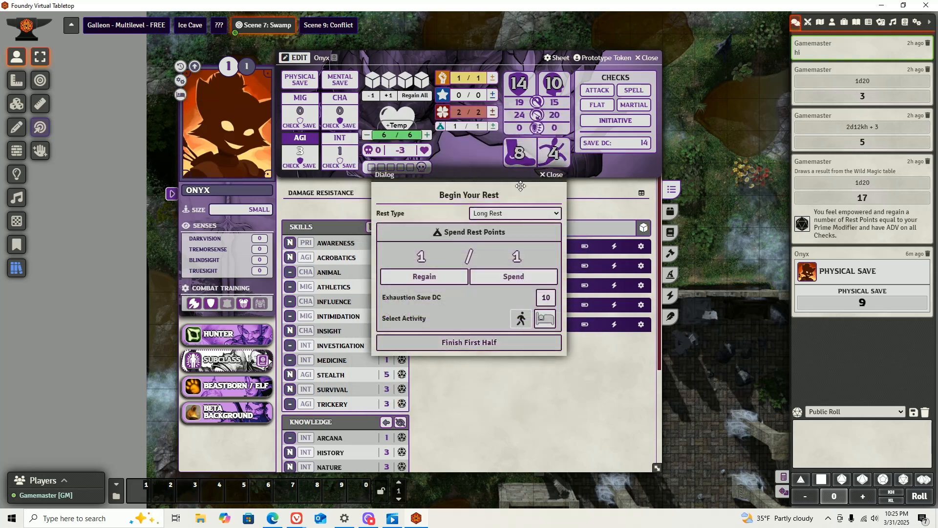
left_click(511, 213)
left_click(501, 225)
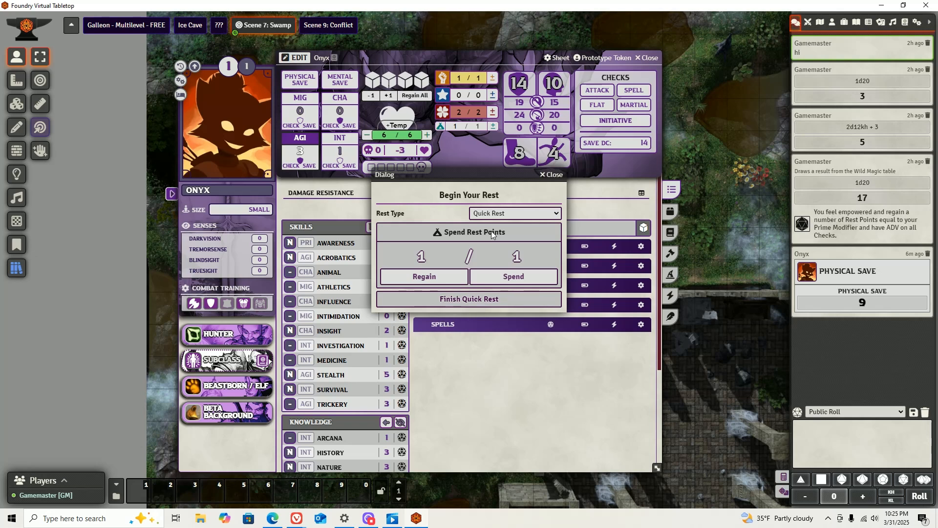
left_click(484, 213)
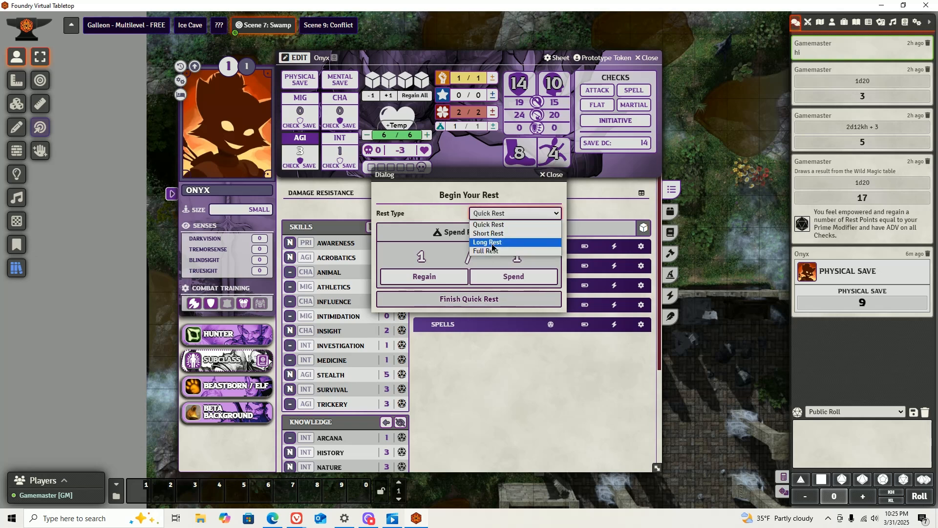
left_click(490, 242)
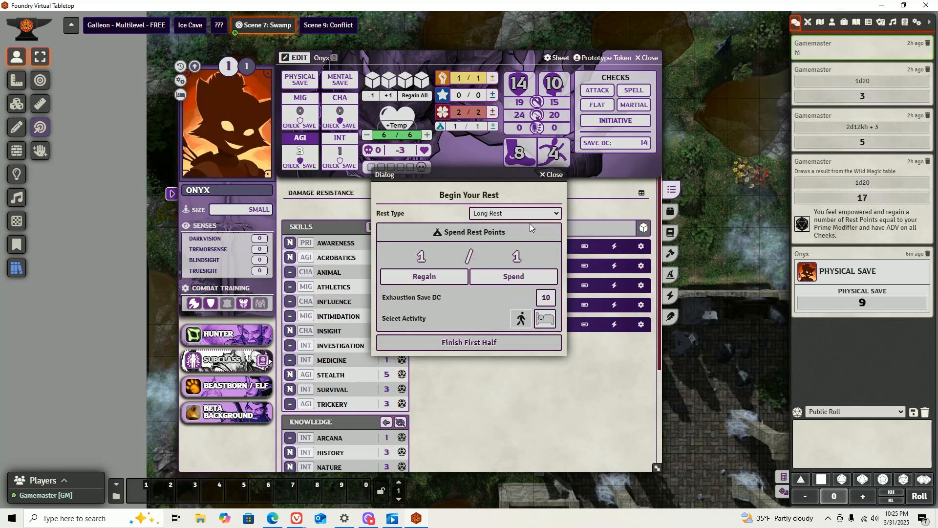
left_click(501, 215)
left_click(485, 252)
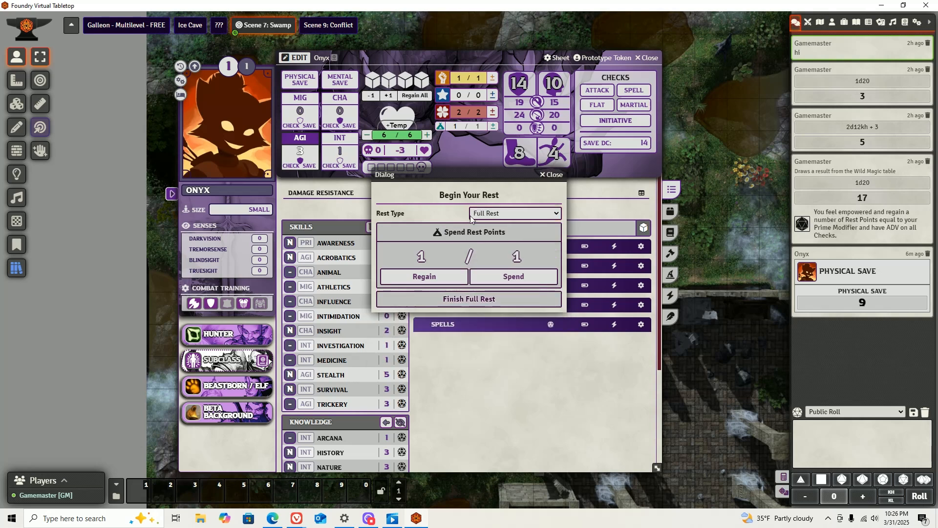
left_click(549, 175)
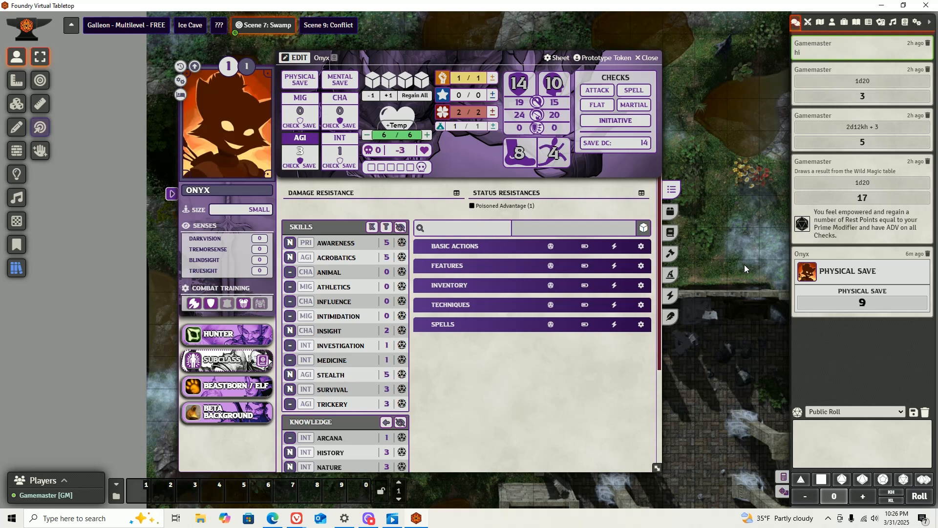
Show Onyx's inventory, filter it by "light armor", and clear the filter again.
left_click(669, 211)
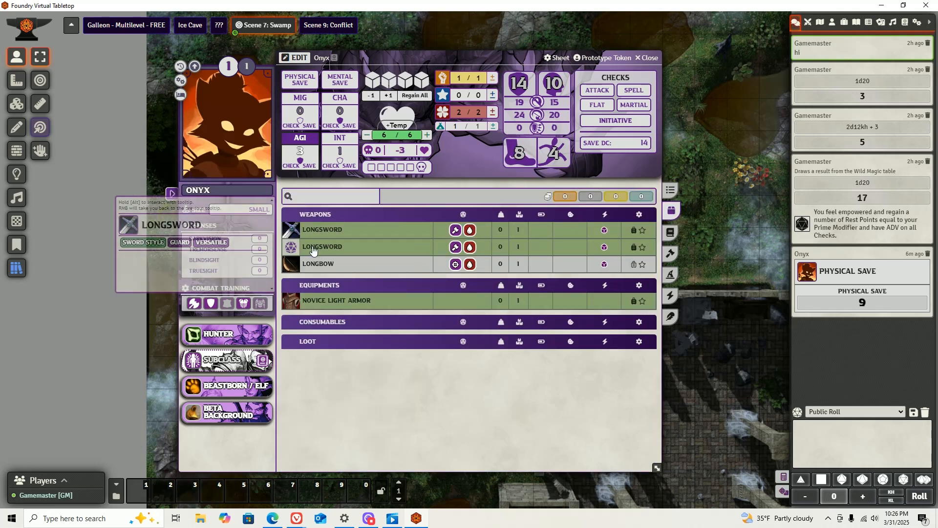
mouse_move(318, 268)
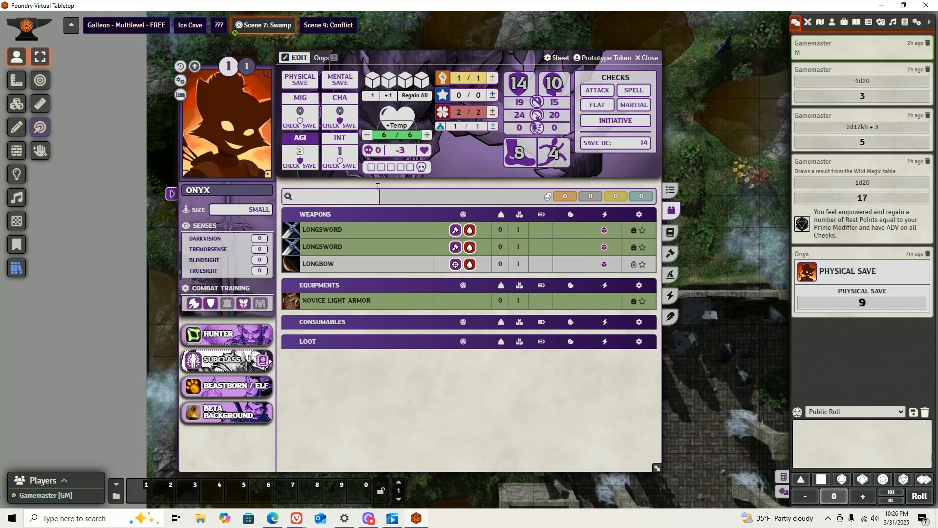
left_click(365, 196)
type("light armor")
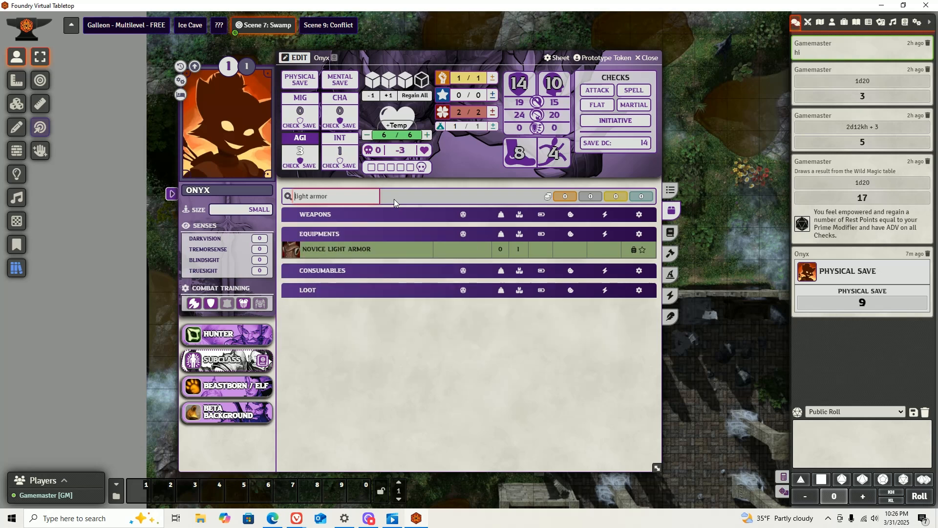
triple_click(342, 193)
key("BackSpace")
left_click(409, 315)
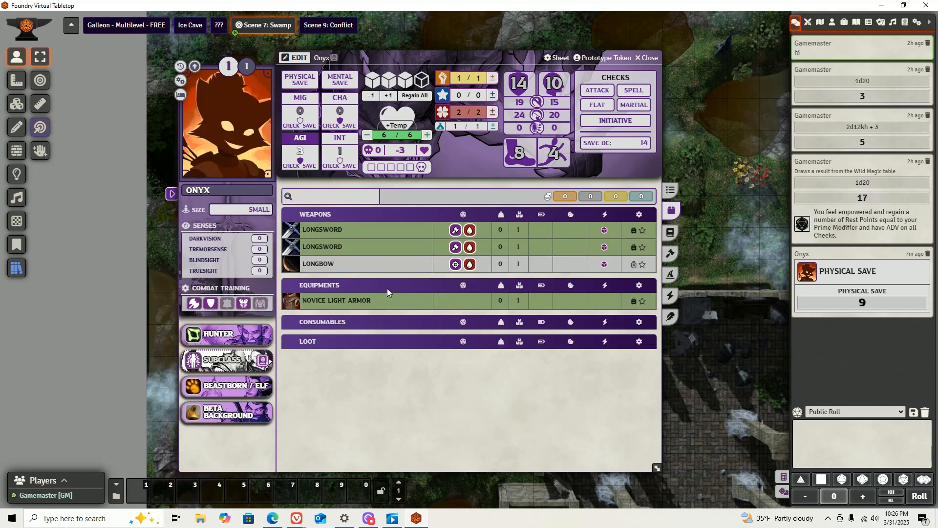
Use the first longsword in Onyx's weapons list, dismiss what opens, and check the weapon's attack details.
mouse_move(282, 227)
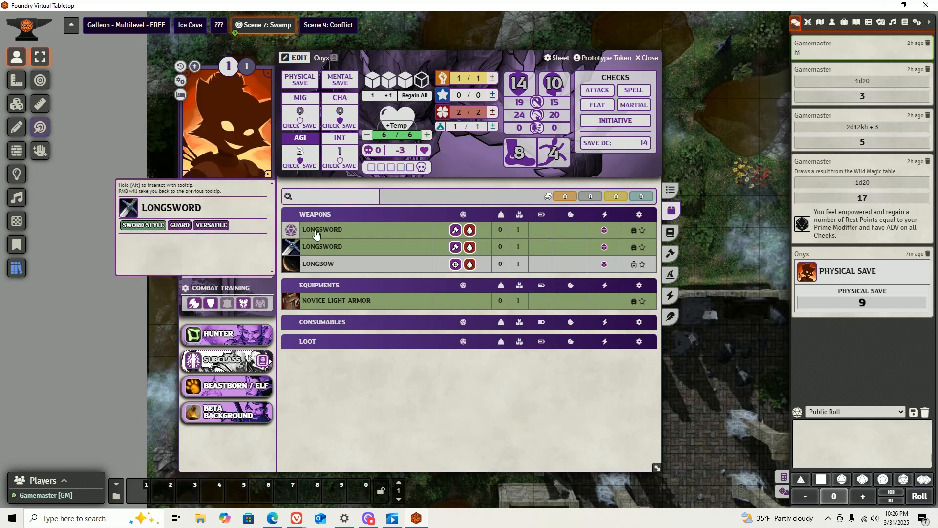
left_click(343, 231)
left_click(576, 142)
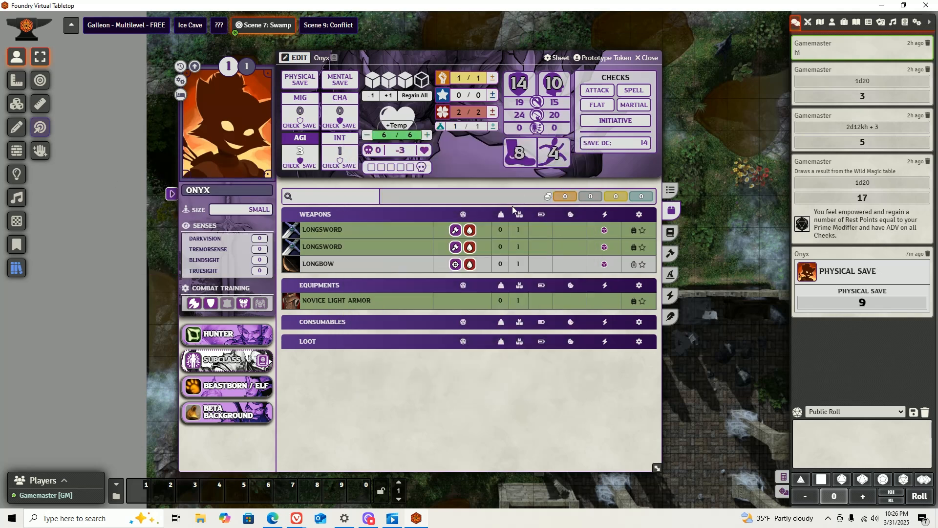
mouse_move(456, 232)
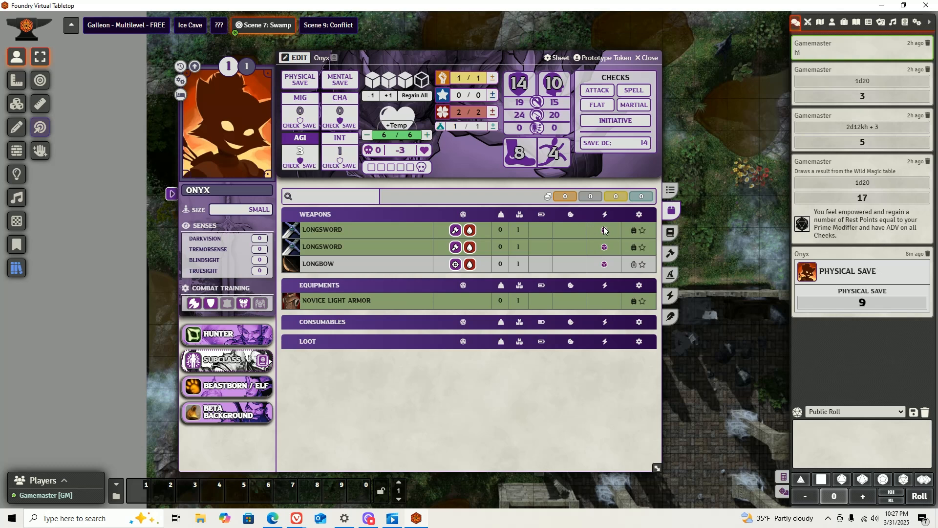
Look over Onyx's class features and ancestry traits, including the description of Hunter's Mark.
left_click(668, 235)
mouse_move(325, 255)
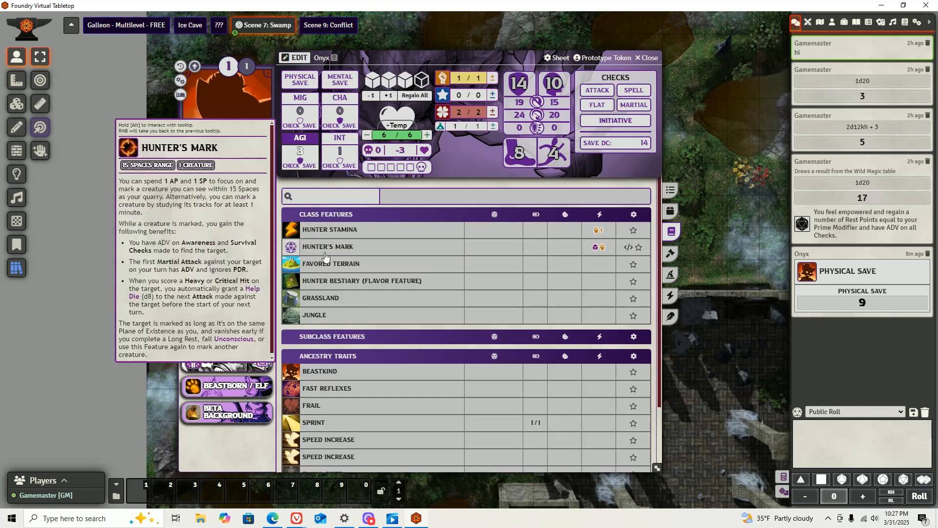
scroll(325, 255, "down", 2)
scroll(328, 259, "up", 2)
scroll(417, 271, "down", 2)
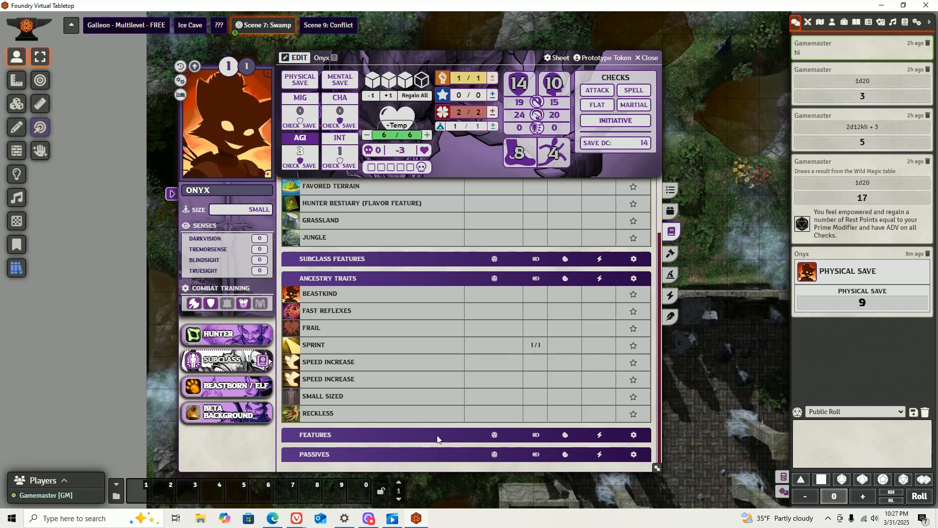
scroll(436, 435, "up", 3)
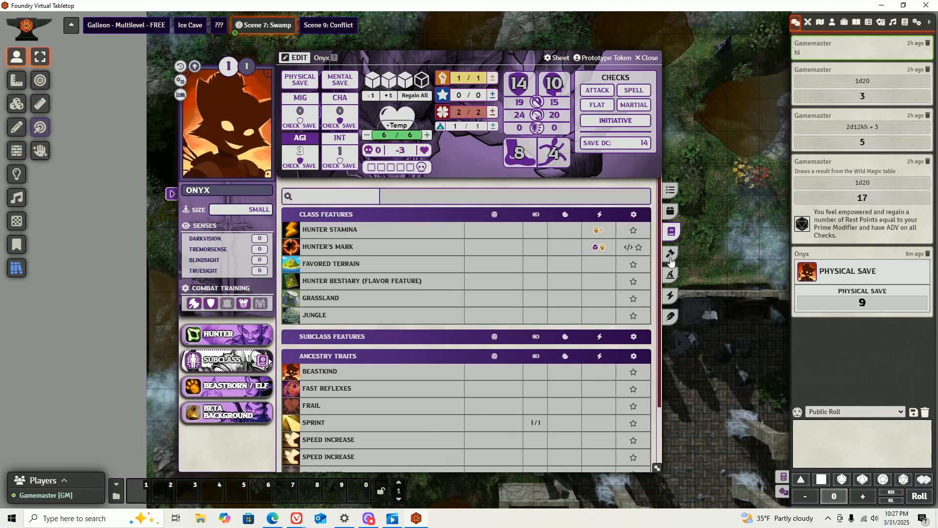
Look over Onyx's maneuvers and techniques, including the descriptions of Power Attack and Parry.
left_click(672, 254)
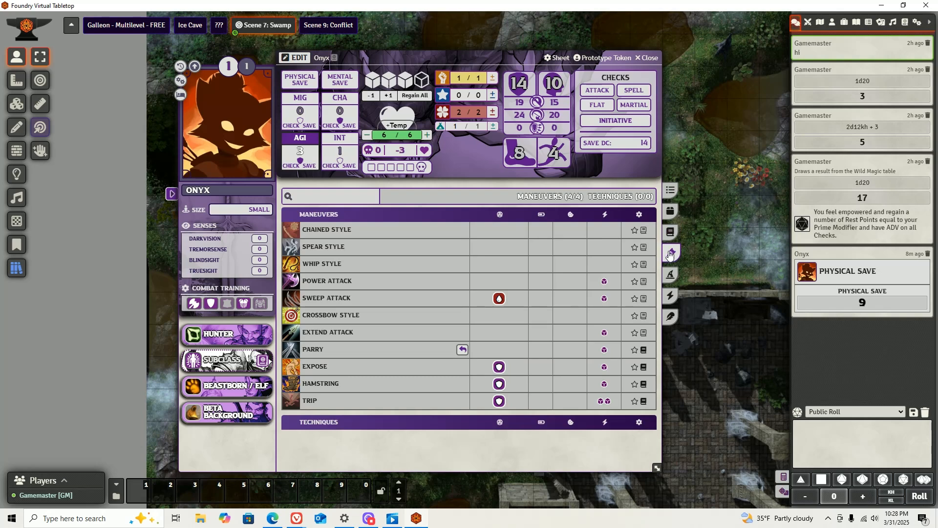
mouse_move(325, 284)
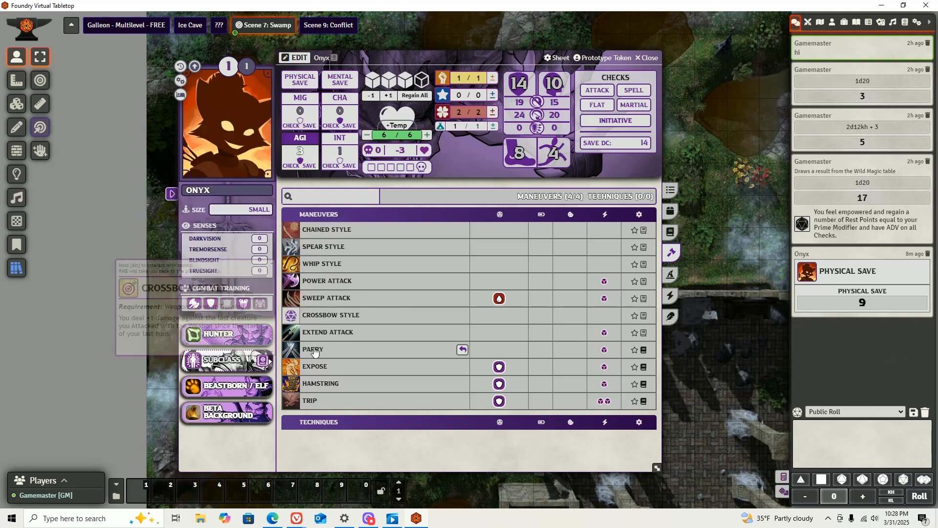
mouse_move(310, 350)
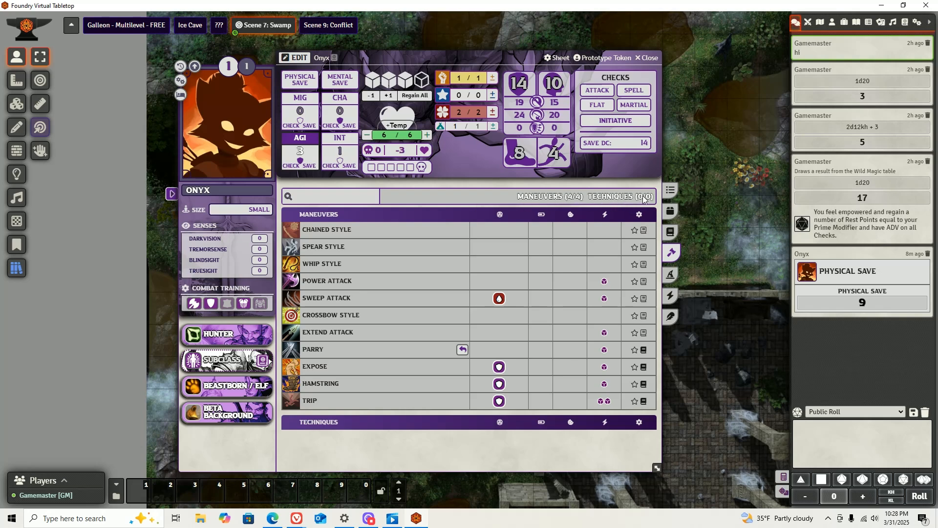
Check Onyx's cantrips and spells, and show the list of effects and conditions.
left_click(672, 275)
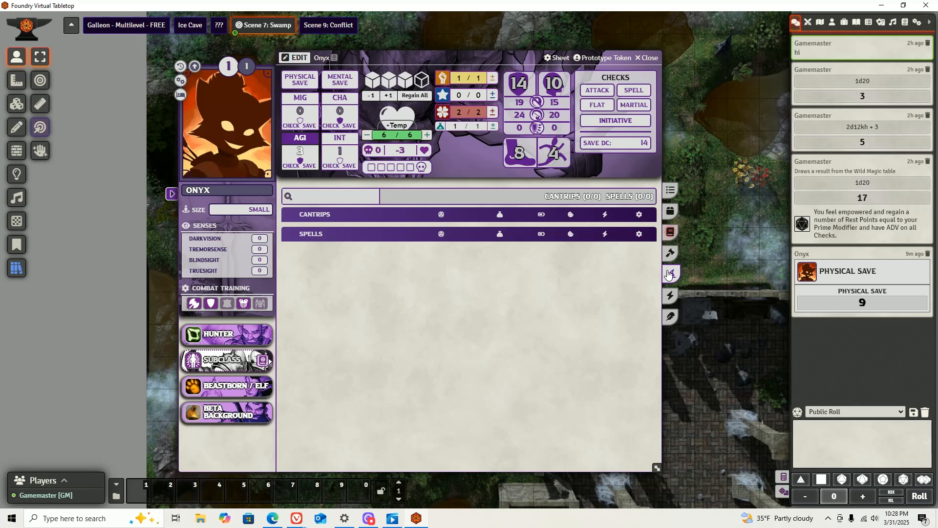
left_click(671, 297)
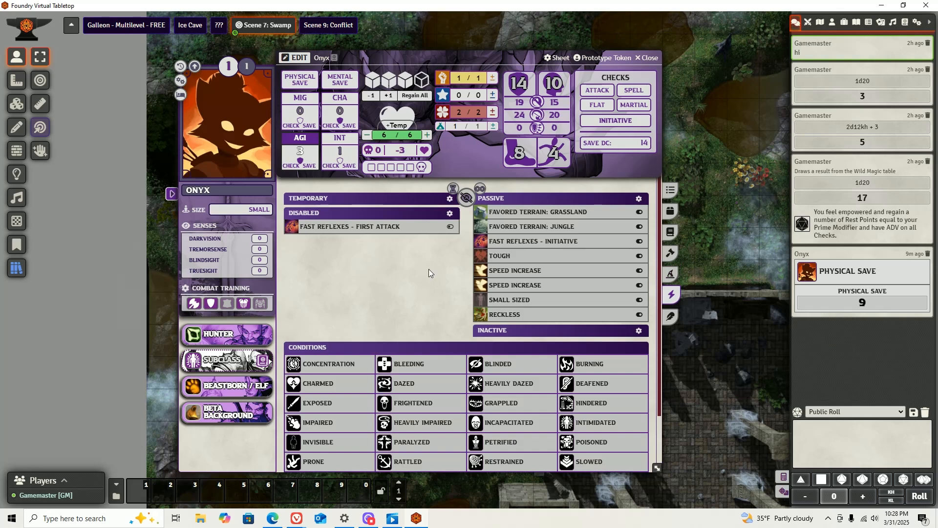
Look over Onyx's passive effects and the full list of conditions, reading the Small Sized and Fast Reflexes - Initiative descriptions.
mouse_move(524, 245)
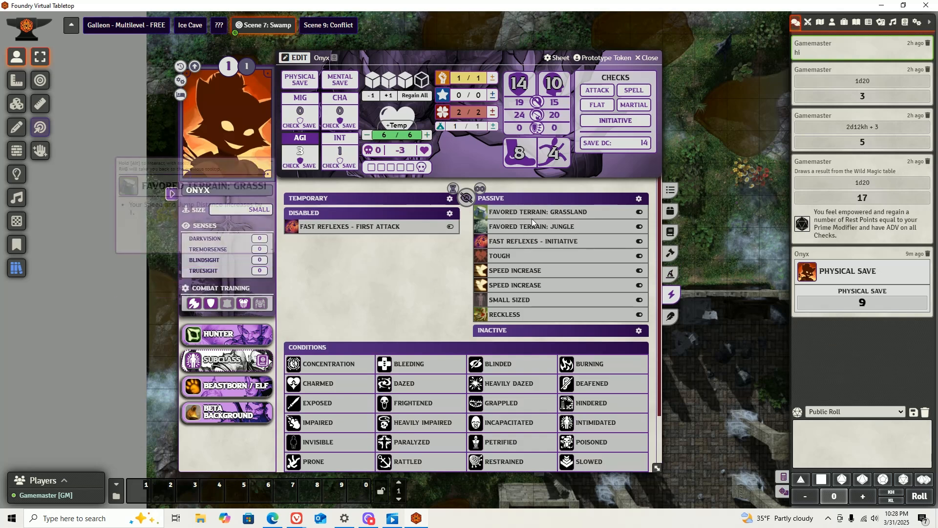
scroll(560, 313, "down", 1)
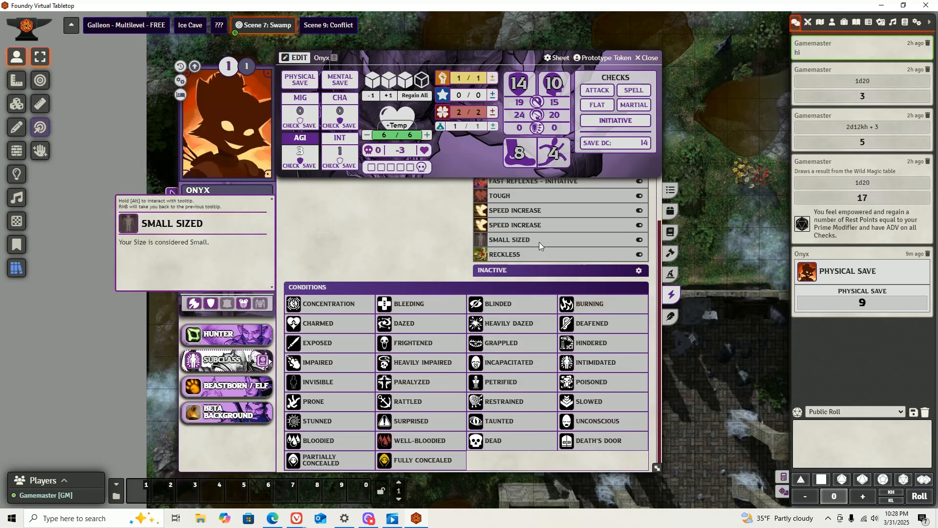
scroll(538, 242, "up", 1)
mouse_move(568, 288)
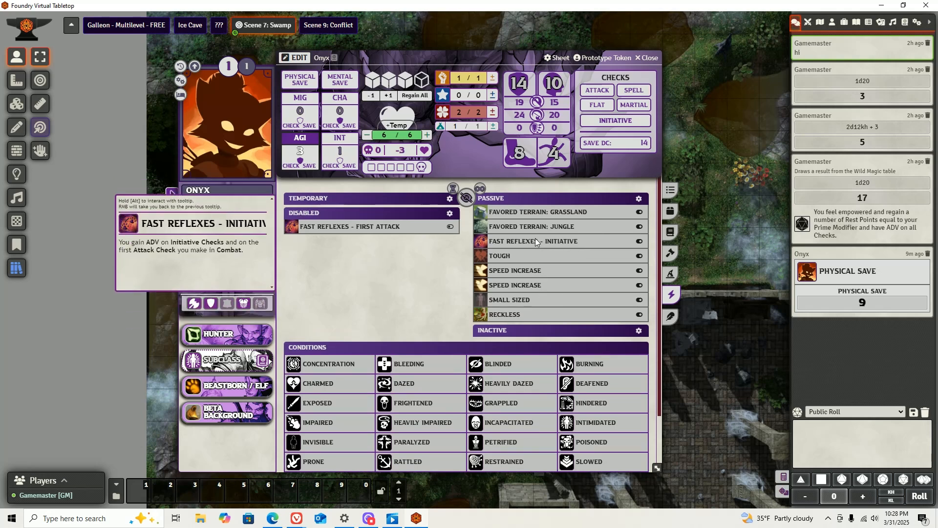
Write Onyx's biography as "He was from a small village and ran a marathon but got captured while running...." and save it.
left_click(673, 319)
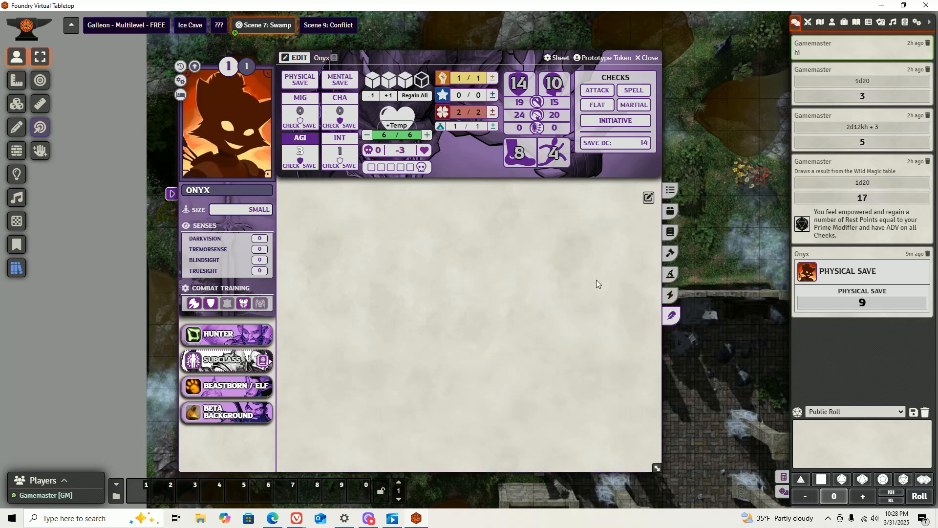
left_click(648, 198)
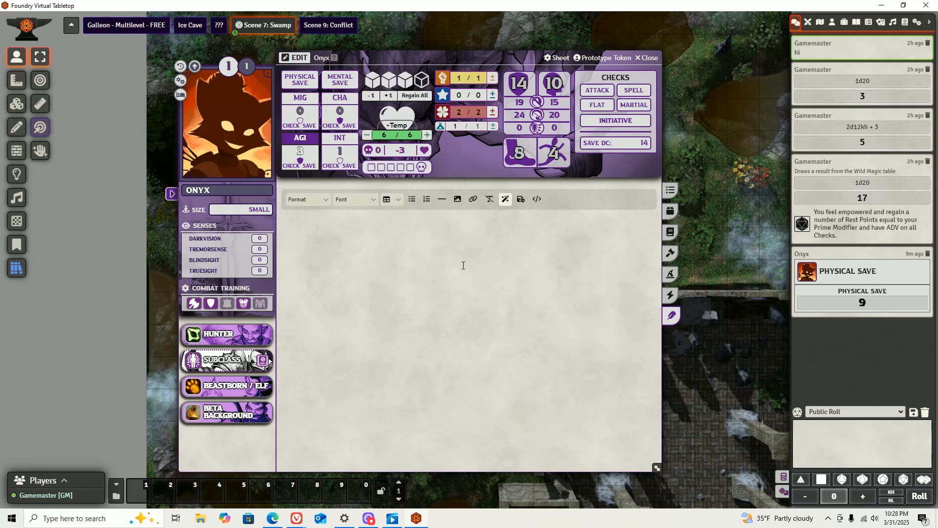
type("Hre")
type("e was ")
type("from a smal")
type("l villagf")
key("BackSpace")
type("e and ran ")
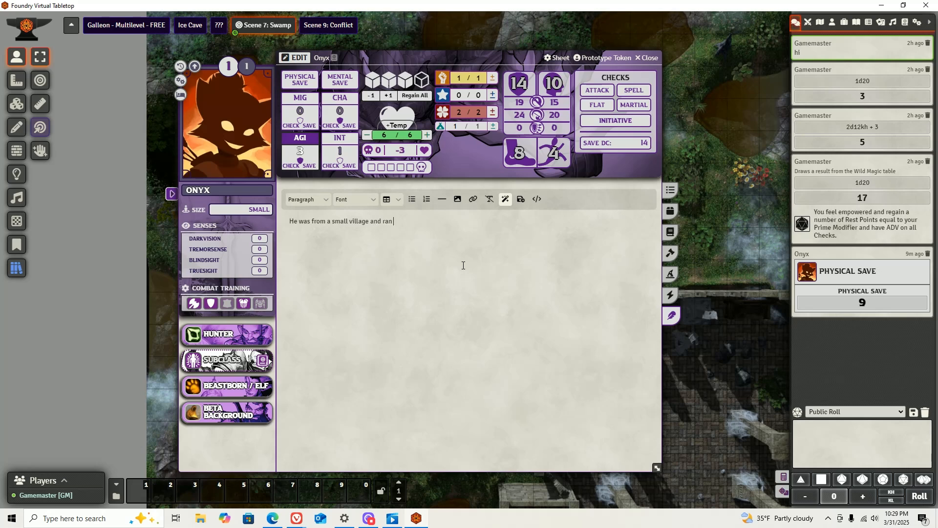
type("a marathon but hg")
key("BackSpace")
type("got captured while running....")
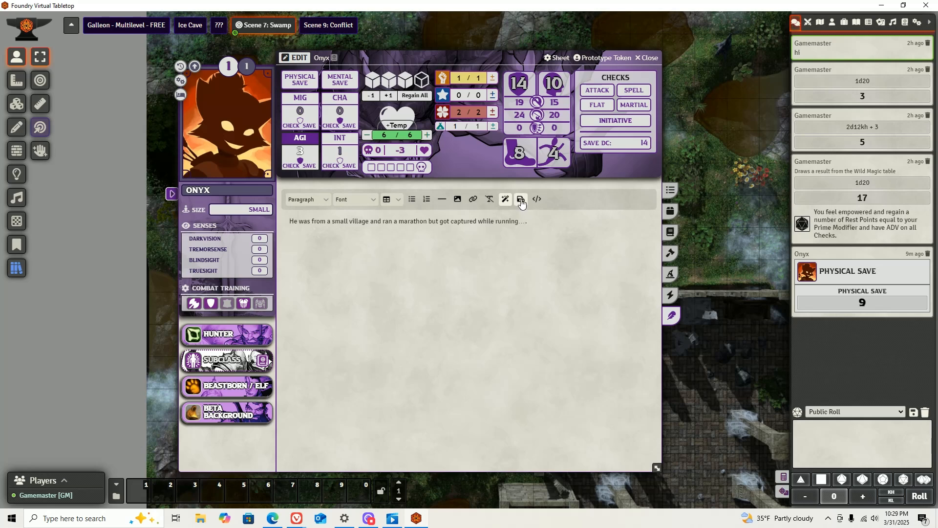
left_click(521, 199)
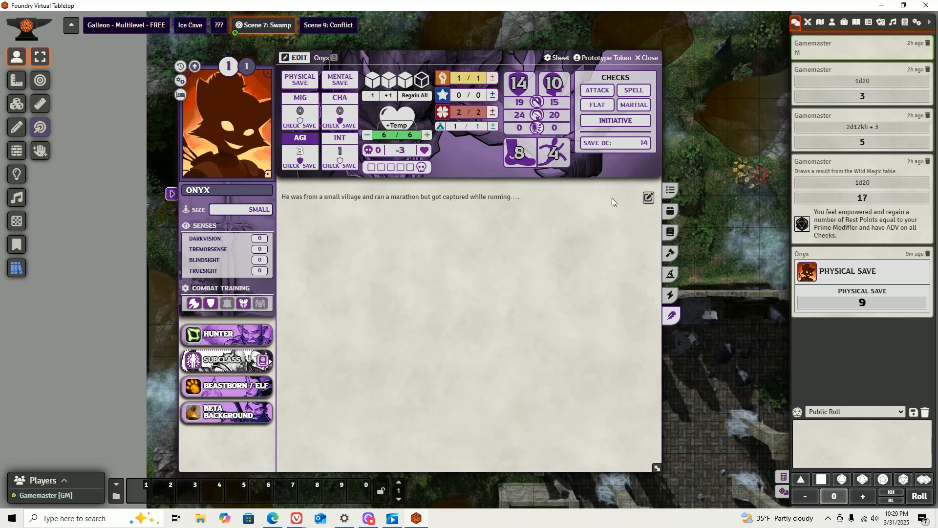
left_click_drag(612, 202, 280, 195)
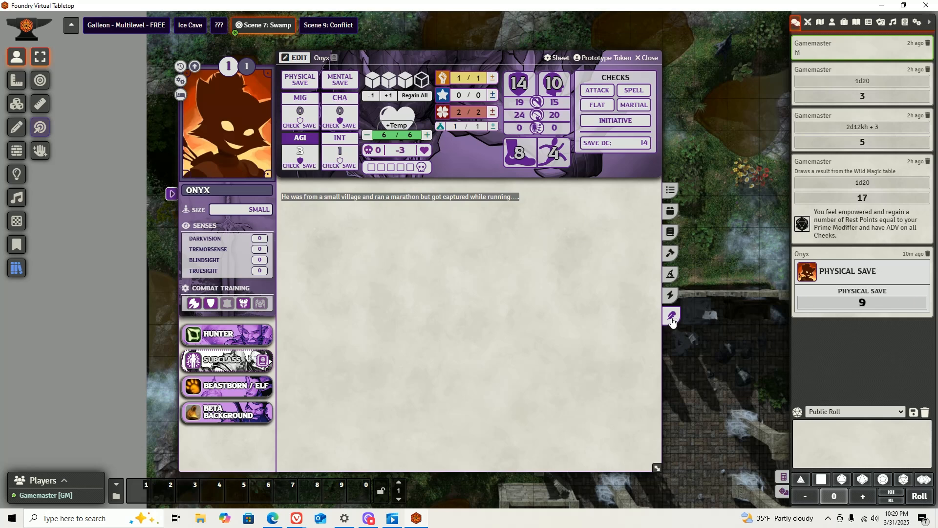
Bring up the first longsword's roll options beside the character sheet, add the Power Attack enhancement, and dismiss them without rolling.
left_click(671, 211)
mouse_move(384, 237)
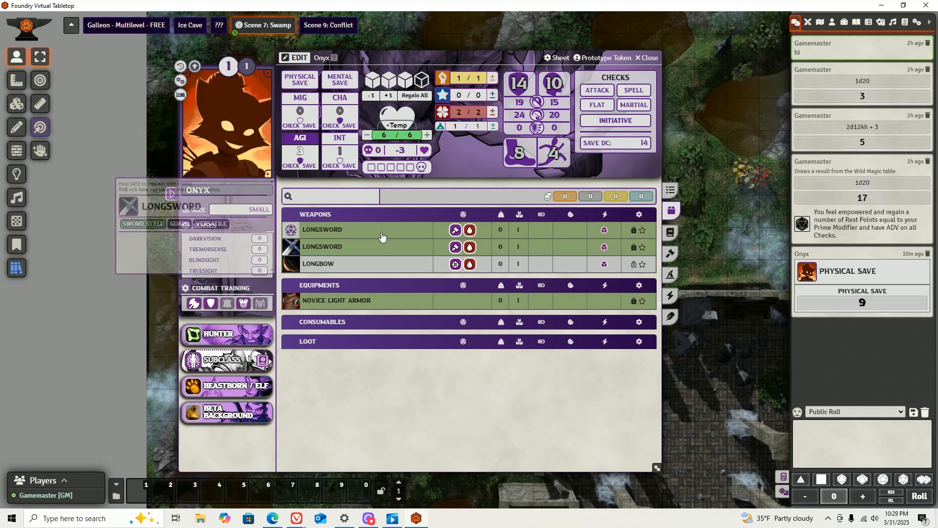
left_click(293, 232)
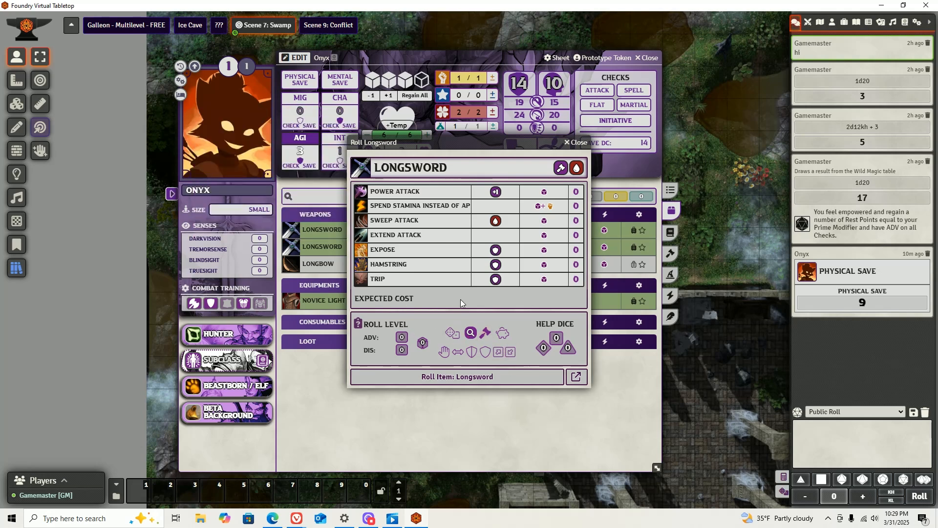
left_click_drag(408, 145, 279, 141)
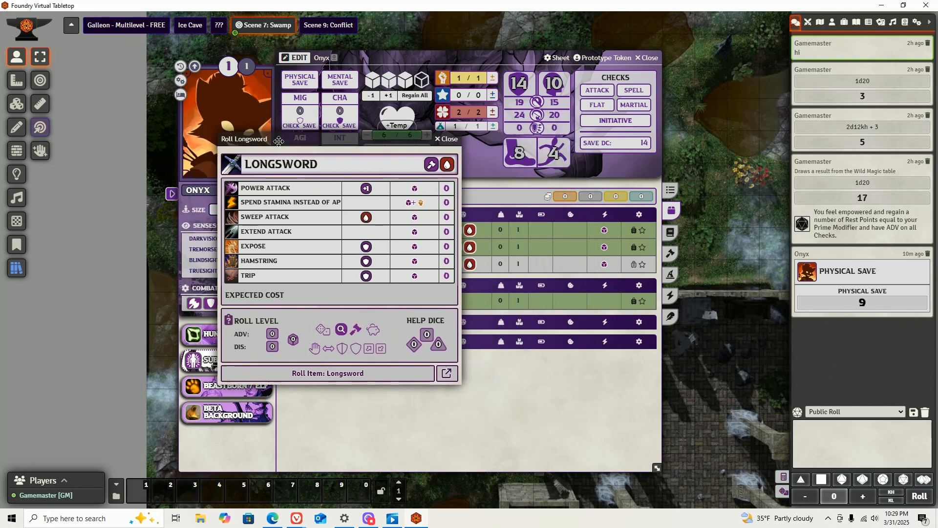
left_click(414, 96)
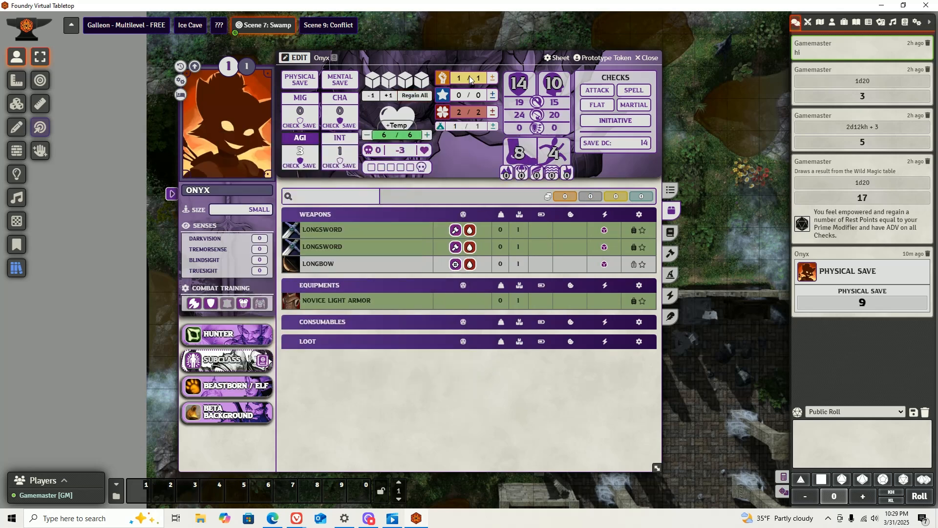
left_click_drag(437, 55, 671, 90)
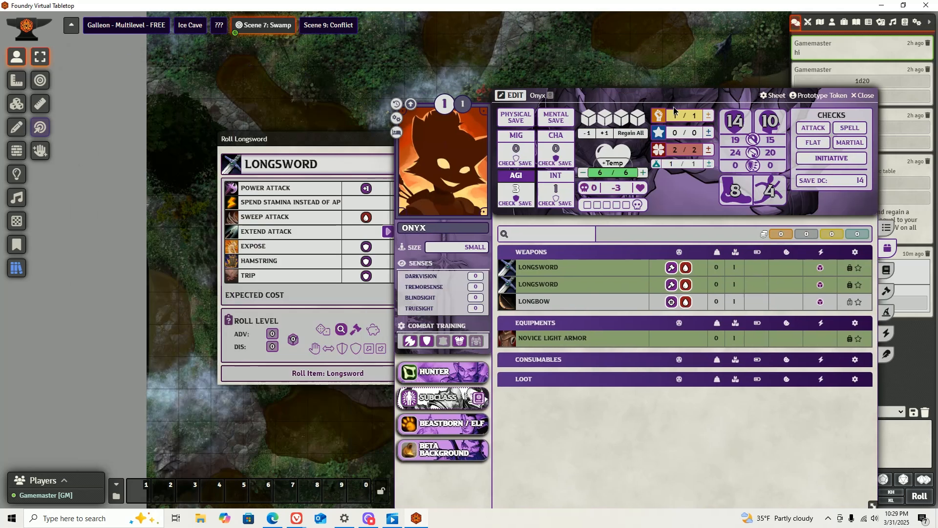
left_click_drag(303, 147, 312, 125)
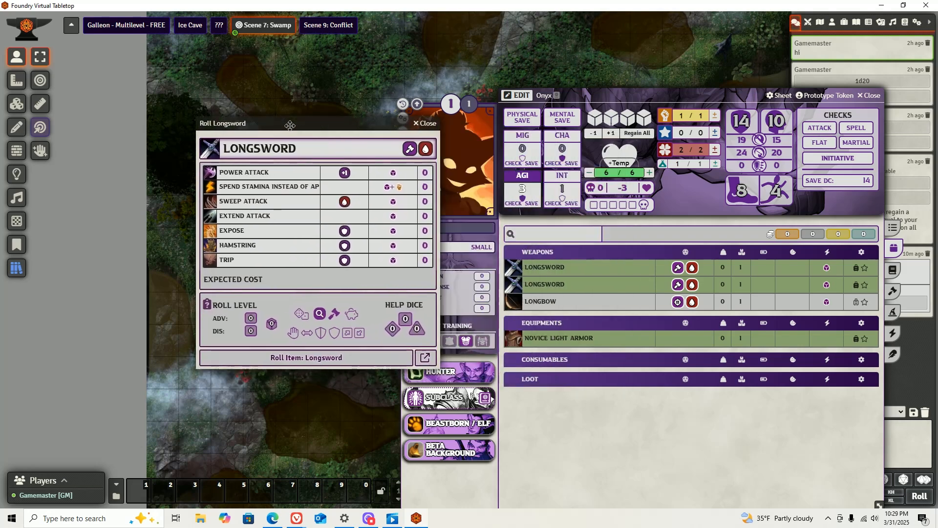
left_click(425, 175)
left_click(425, 123)
Check the second longsword's roll options, dismiss them, and close Onyx's character sheet.
left_click(522, 289)
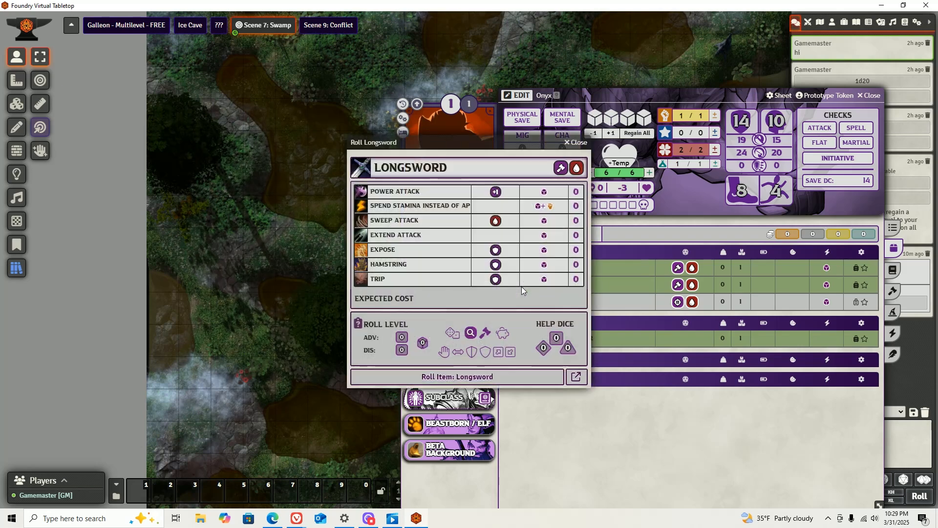
right_click(576, 196)
left_click(578, 142)
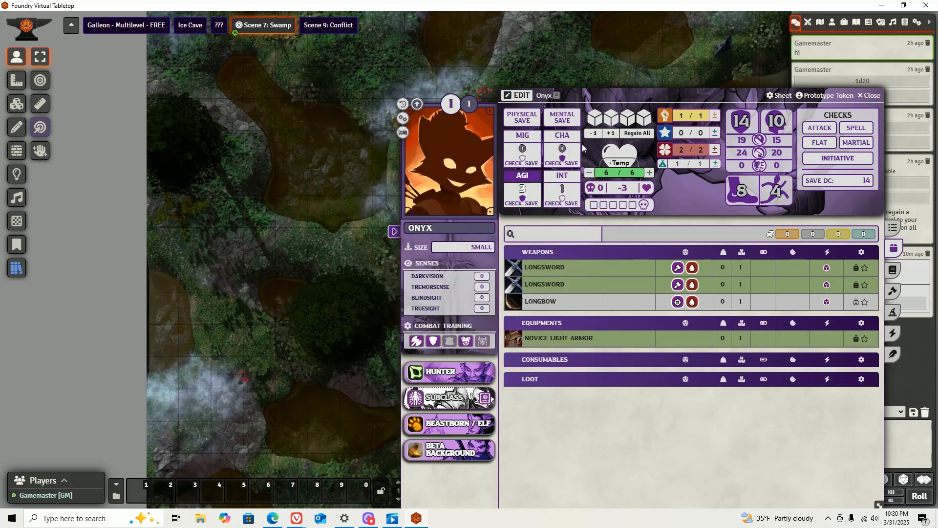
key("Escape")
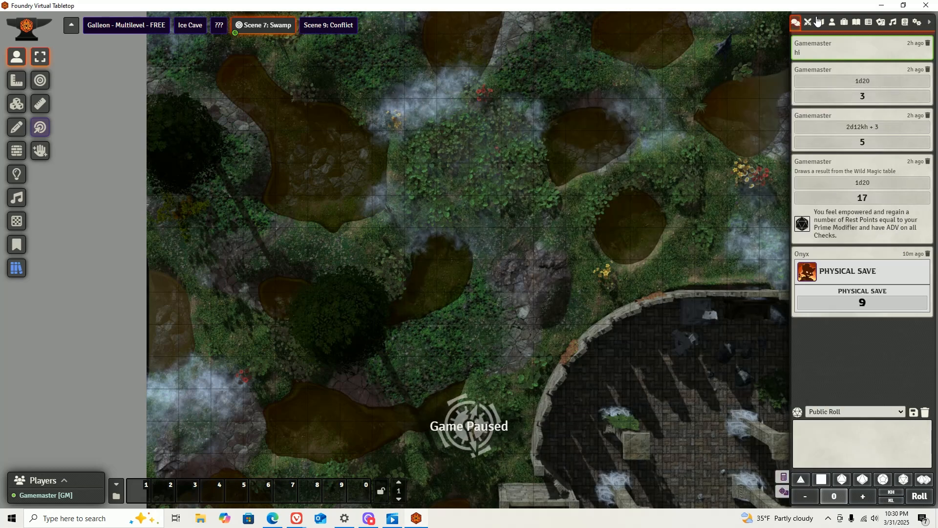
Place an Onyx token near the middle of the Swamp scene and add it to the combat encounter.
scroll(276, 161, "down", 5)
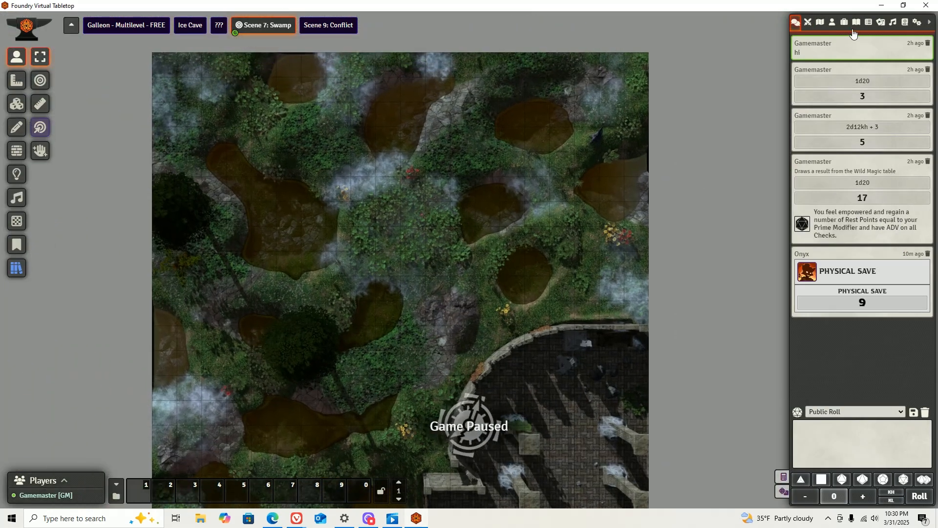
left_click(832, 22)
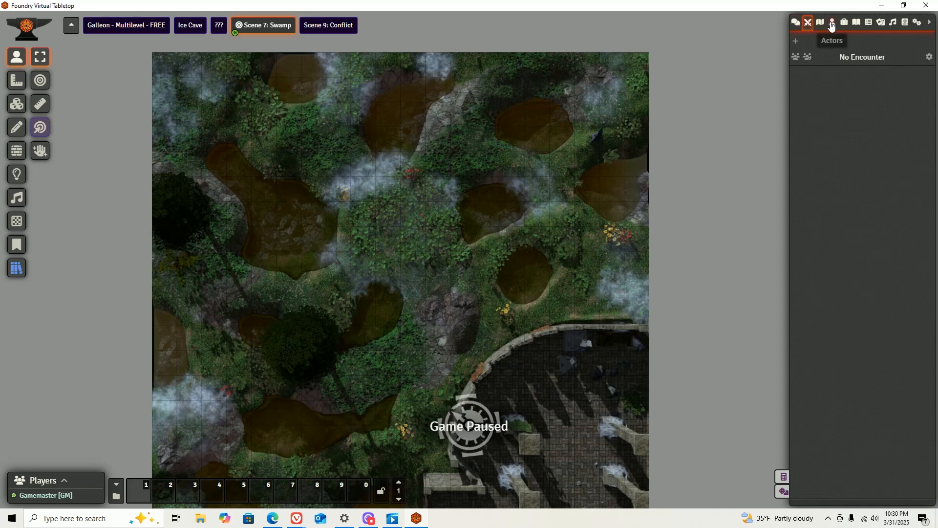
left_click_drag(831, 162, 482, 272)
scroll(473, 265, "up", 1)
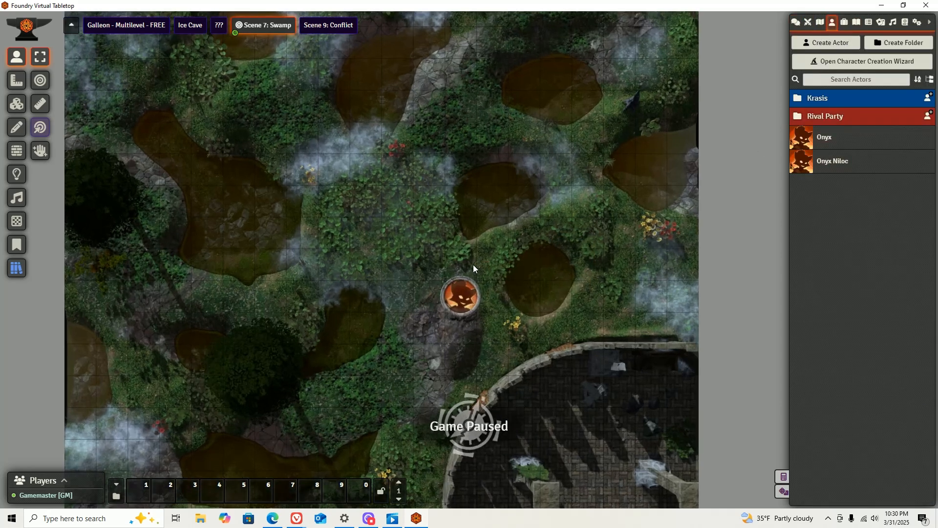
right_click(461, 293)
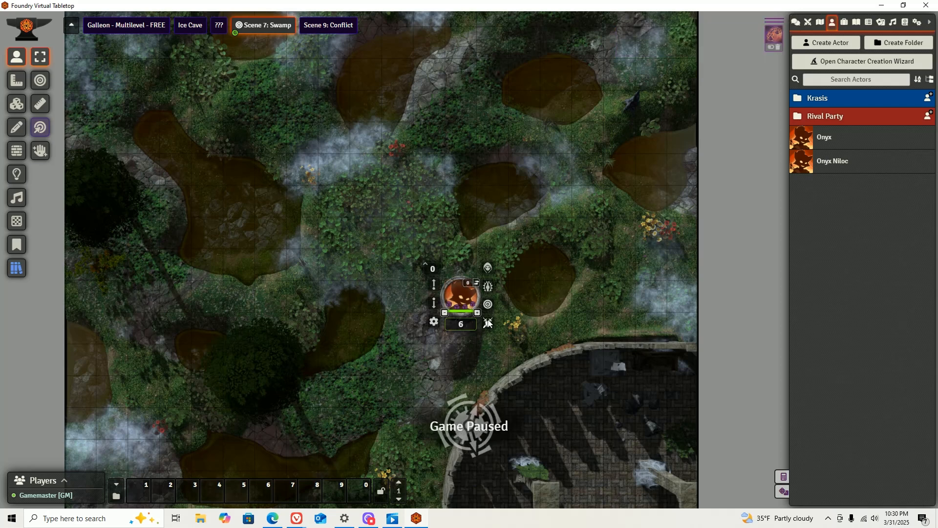
left_click(488, 323)
Show the combat encounter and set its initiative DC to 11.
left_click(808, 22)
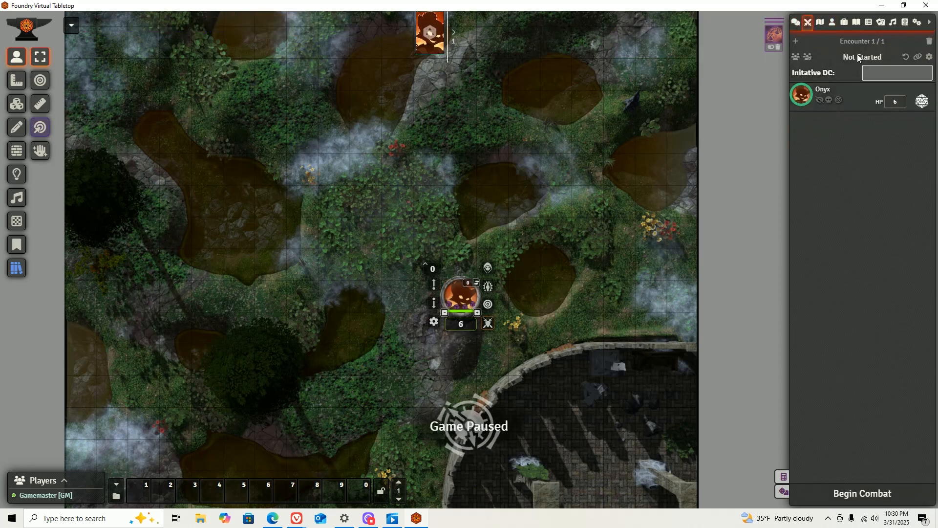
left_click(879, 68)
type("11")
key("Return")
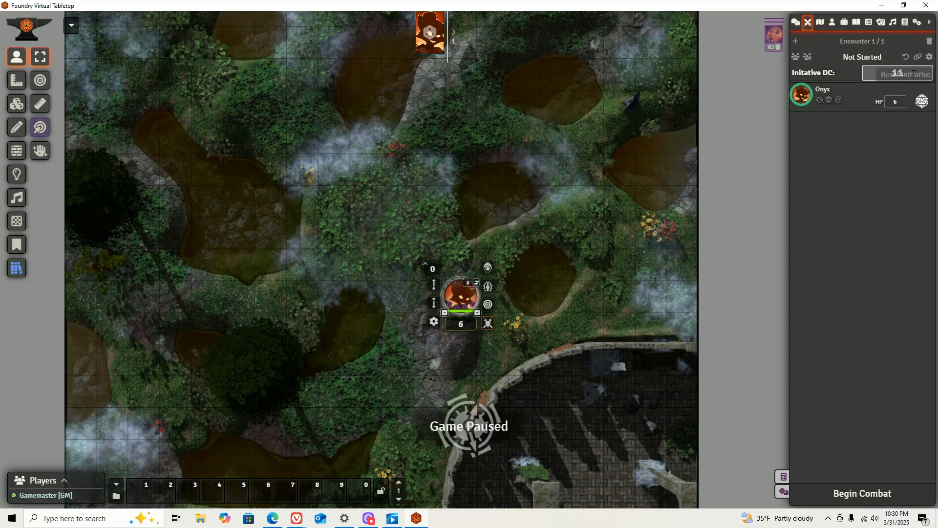
Roll Onyx's initiative using an Attack Check.
left_click(922, 102)
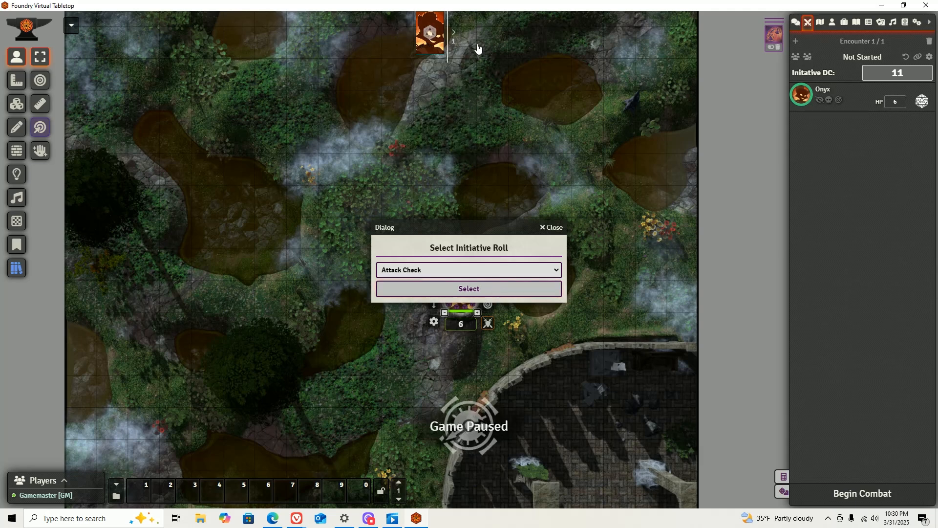
mouse_move(456, 46)
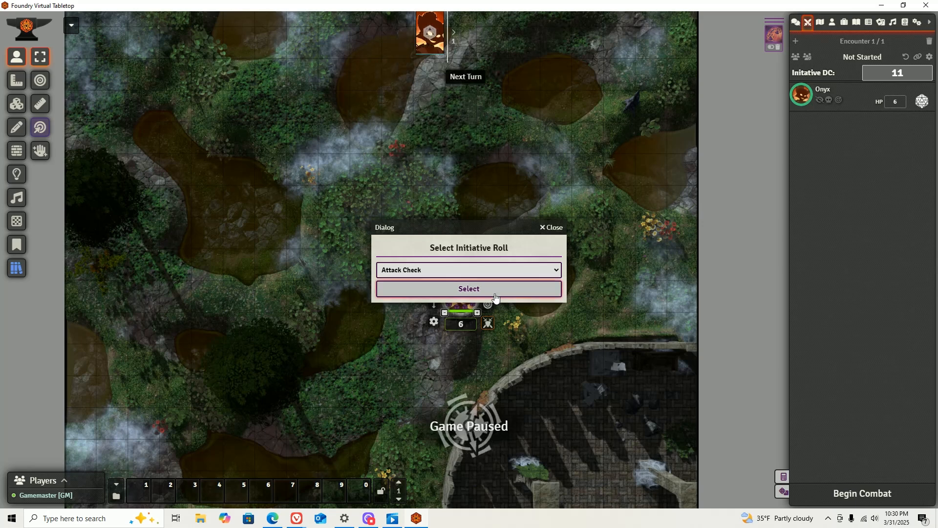
left_click(452, 289)
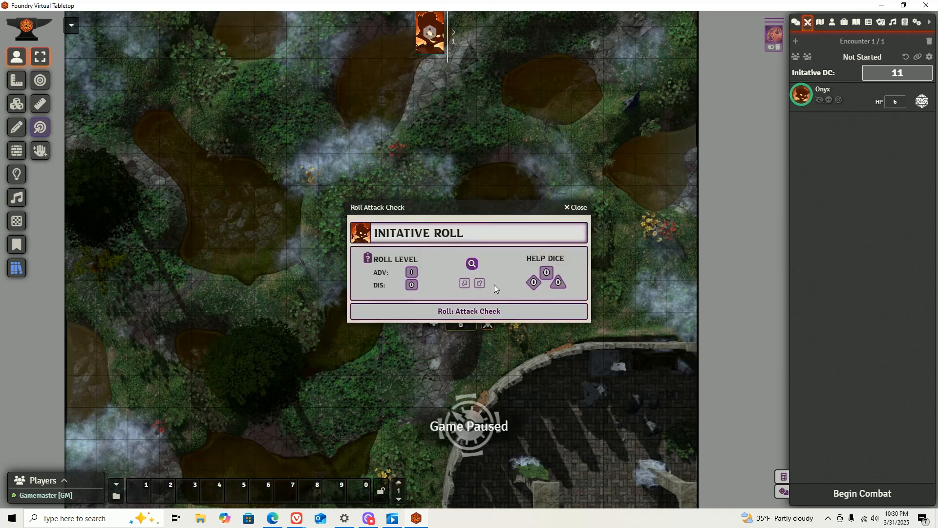
left_click(500, 312)
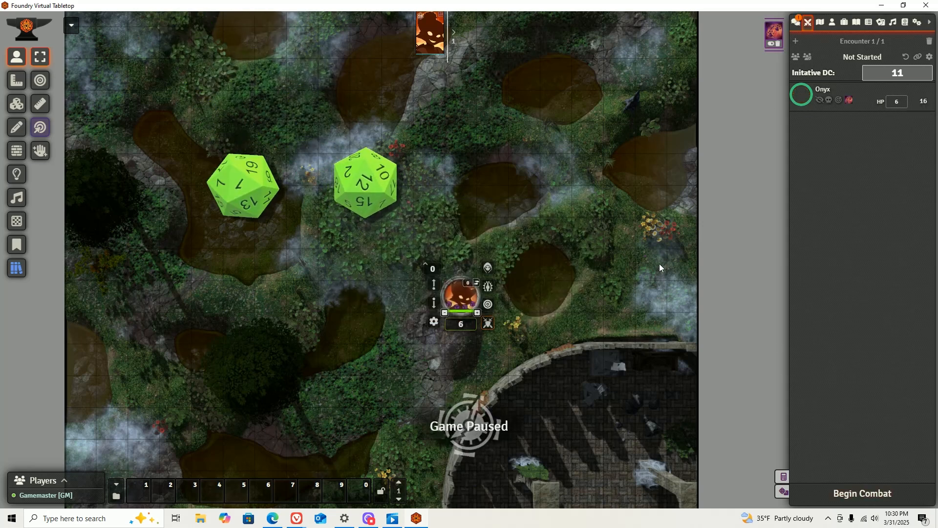
Bring up the first longsword's roll options from the Onyx token's sheet and reduce its Power Attack count to 0.
double_click(459, 296)
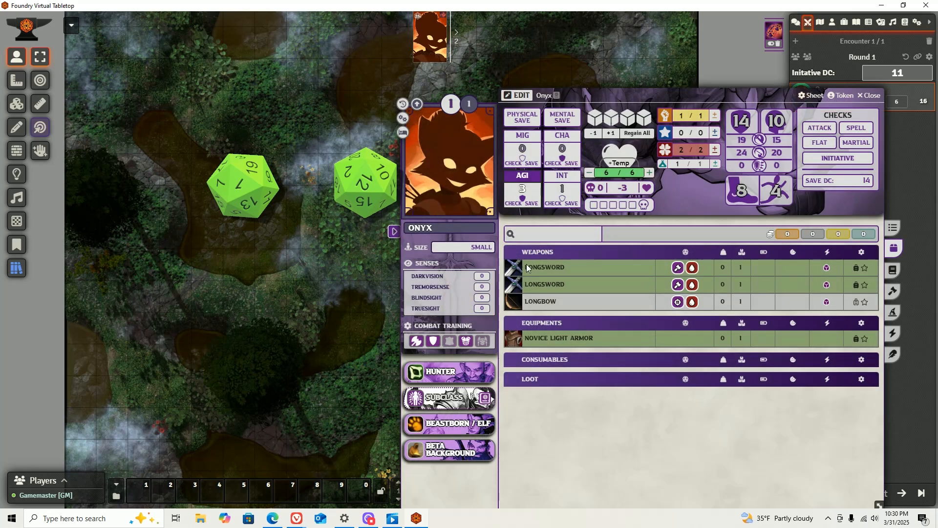
left_click(527, 267)
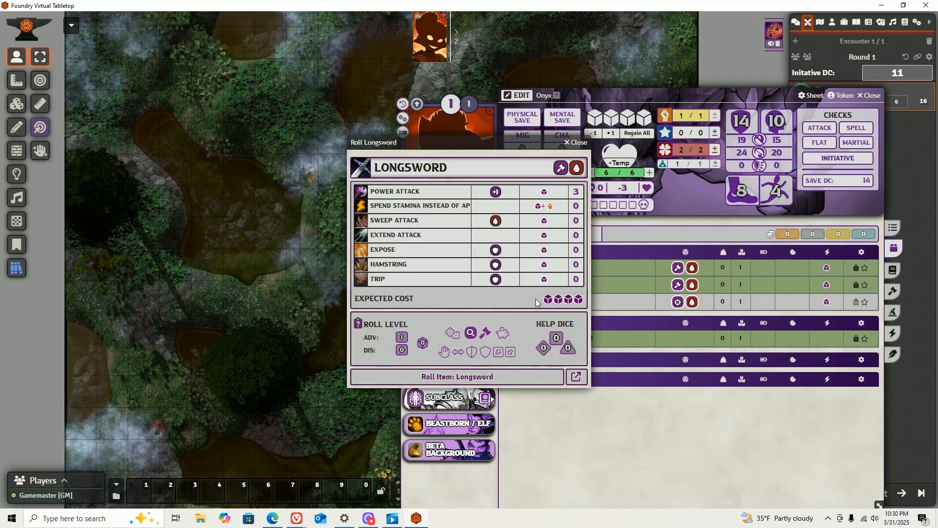
right_click(576, 193)
right_click(575, 193)
right_click(575, 193)
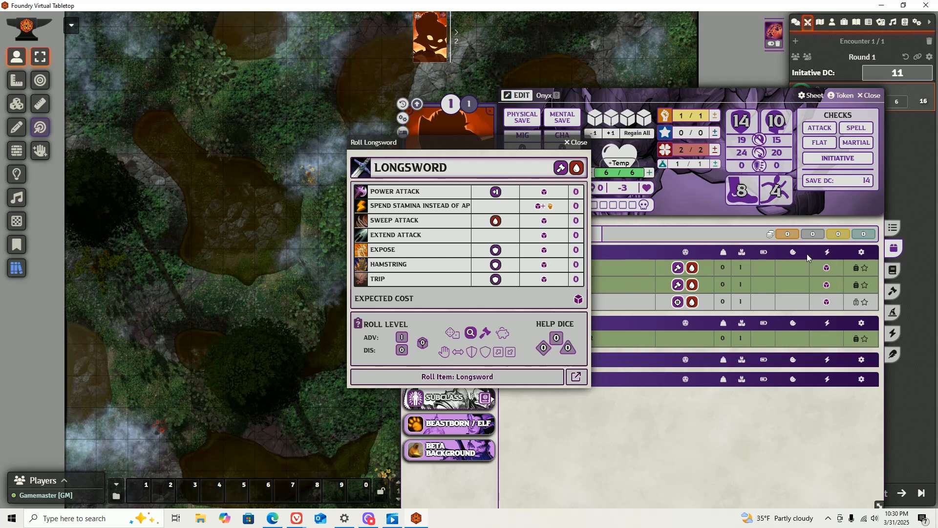
Roll the longsword attack with 3 Power Attacks and 1 Spend Stamina Instead of AP, and show the result in the chat log.
left_click(576, 194)
left_click(576, 194)
left_click(576, 195)
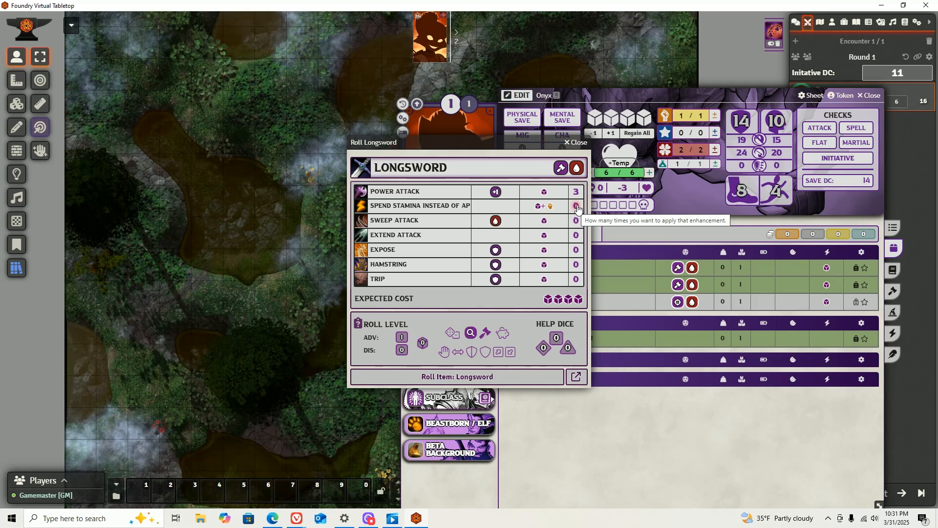
left_click(576, 209)
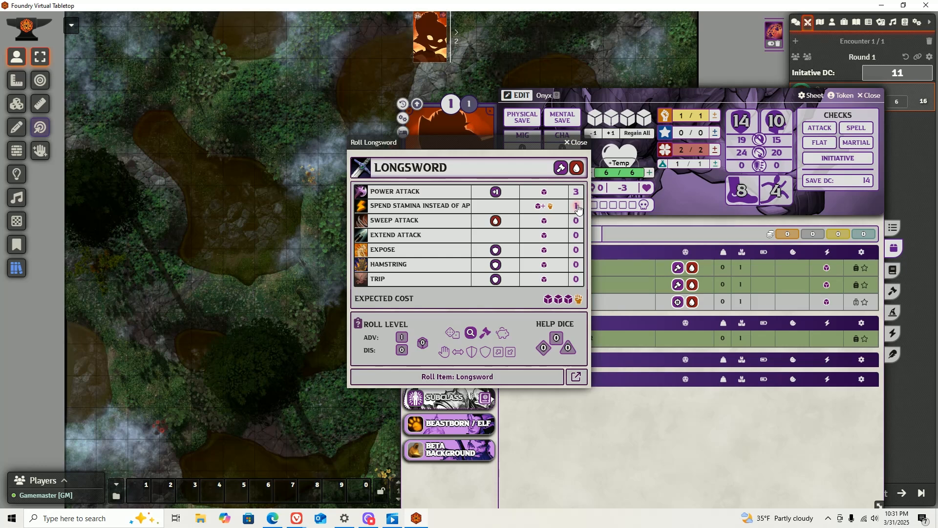
left_click(423, 346)
left_click(470, 376)
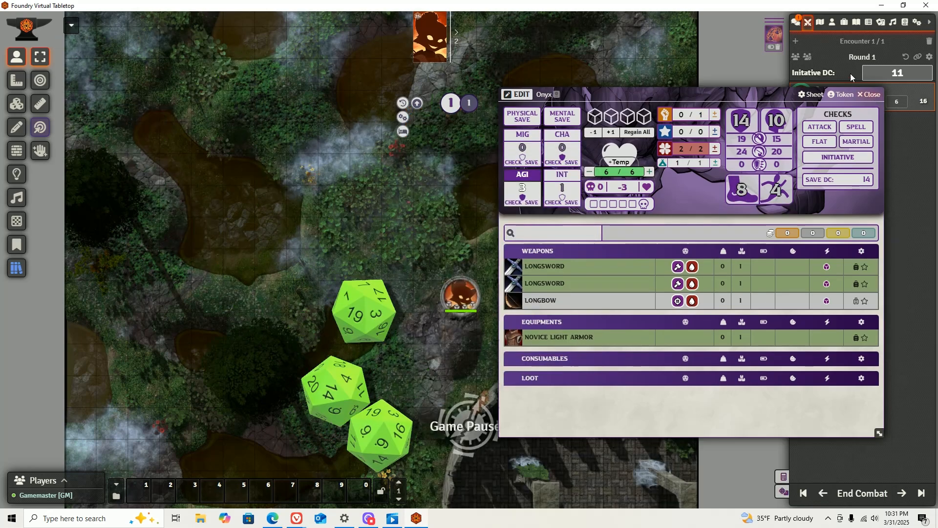
key("Escape")
left_click(794, 22)
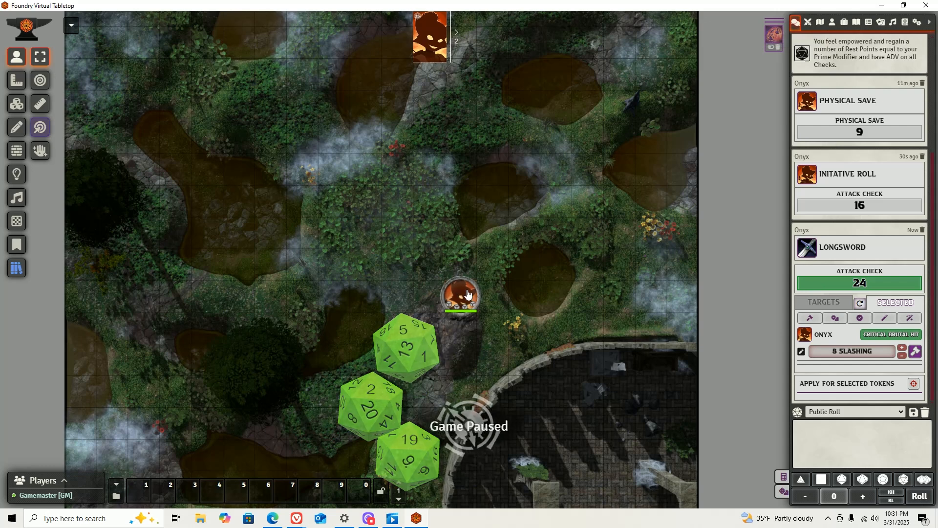
Examine the longsword attack's chat card, including its roll breakdown, weapon properties and the damage entry for Onyx.
left_click(814, 282)
left_click(813, 283)
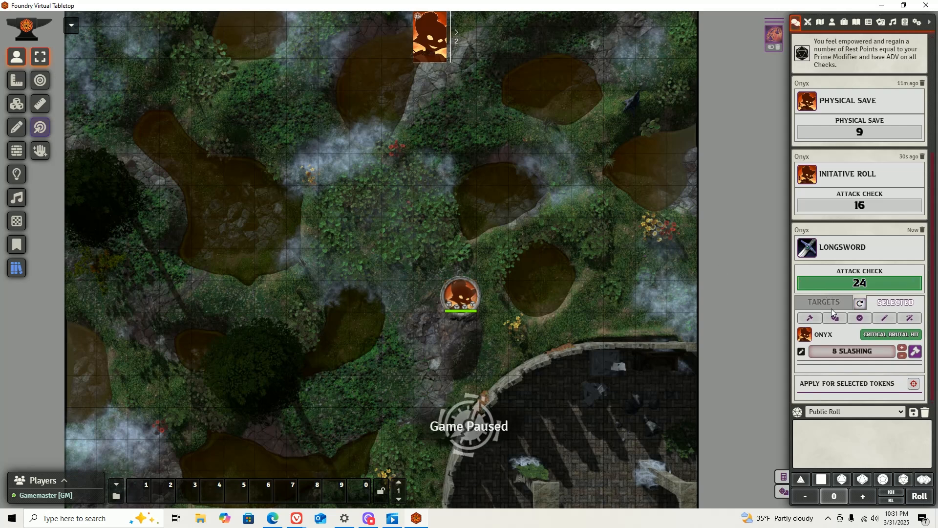
left_click(847, 286)
right_click(847, 286)
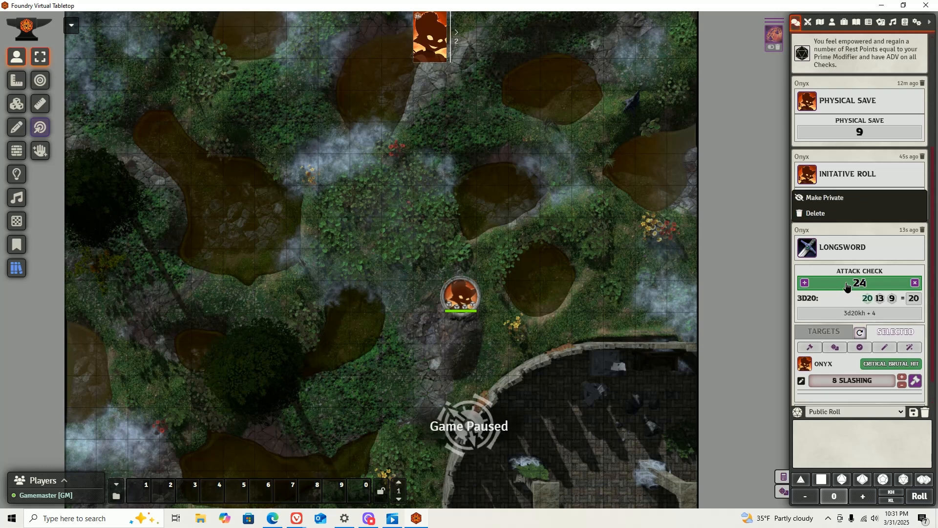
left_click(846, 286)
left_click(848, 252)
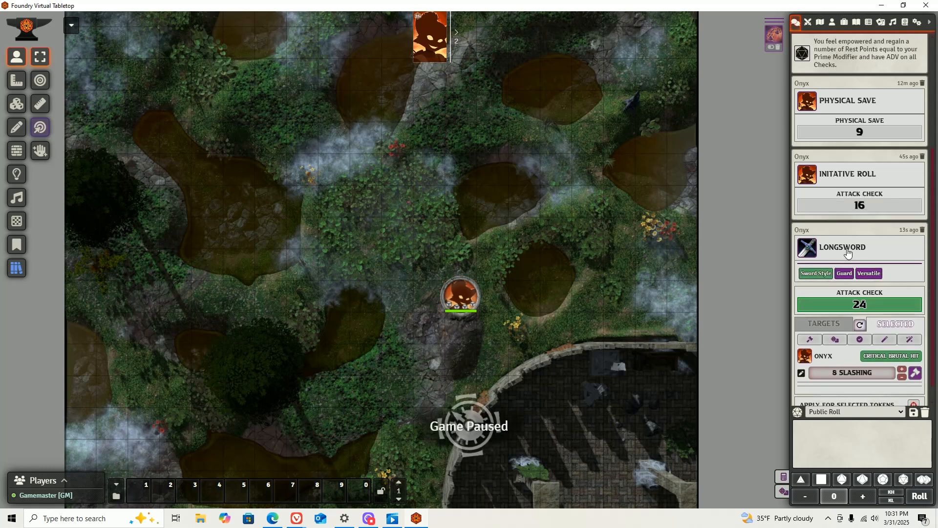
left_click(847, 253)
left_click(848, 254)
left_click(847, 253)
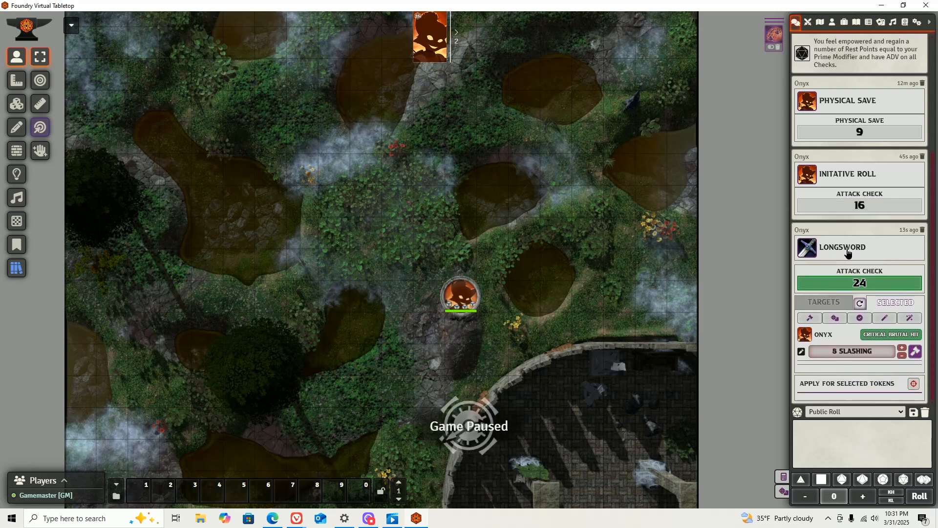
left_click(847, 252)
left_click(848, 252)
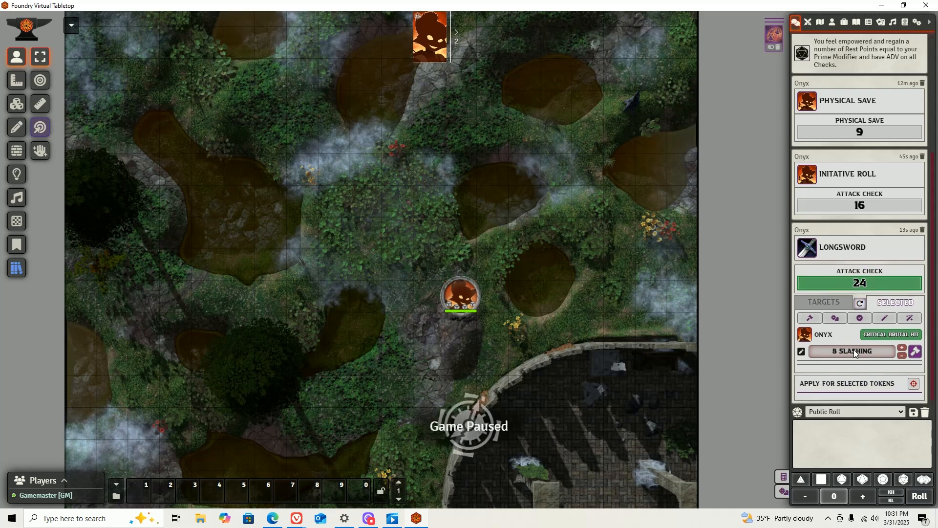
left_click(823, 334)
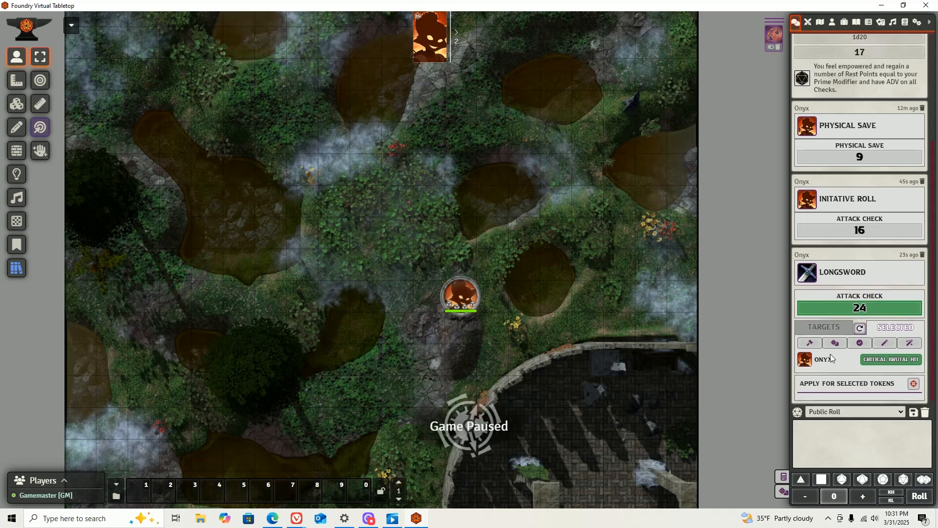
left_click(830, 356)
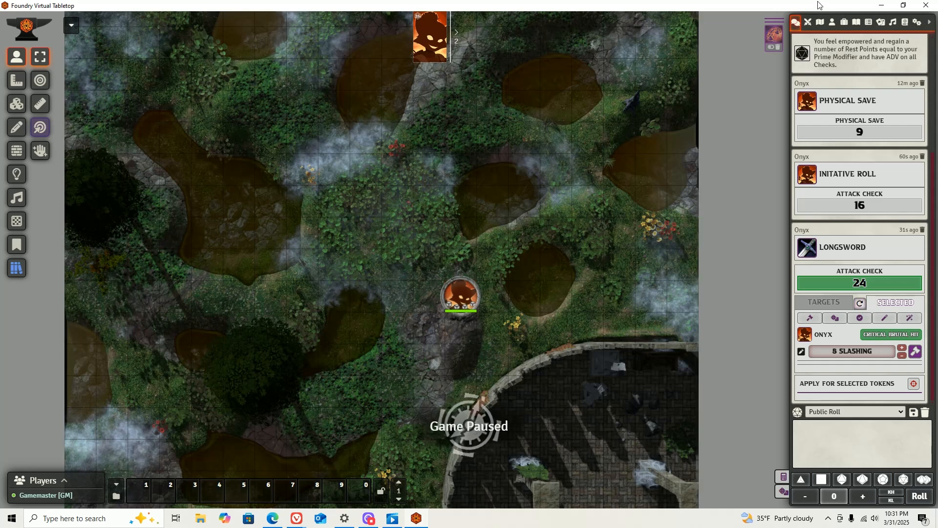
Place a Krasis token northwest of Onyx on the scene and make it the selected target of the longsword attack.
left_click(833, 23)
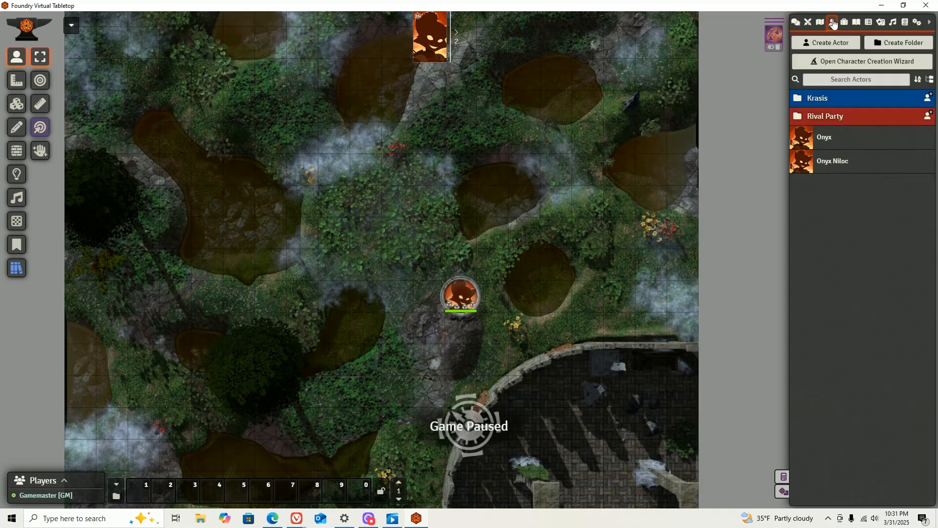
left_click(824, 99)
left_click_drag(827, 146, 427, 195)
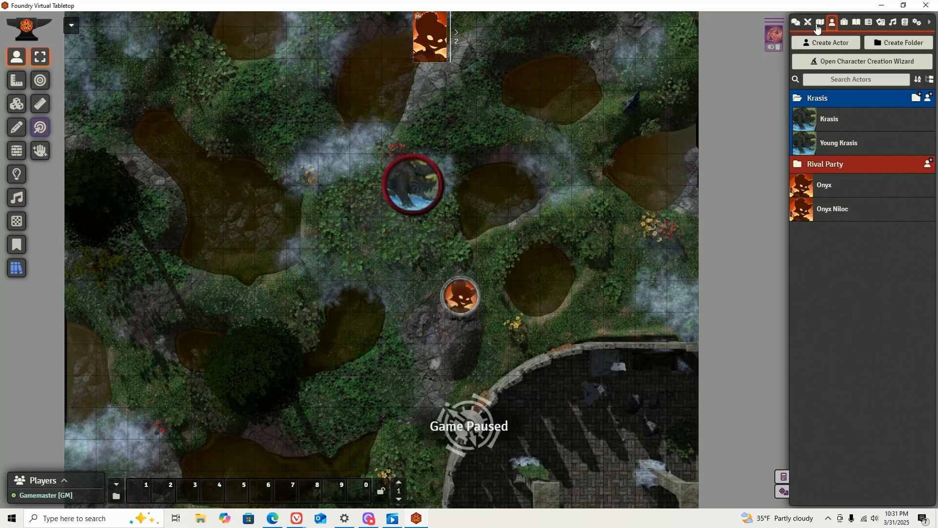
left_click(808, 22)
left_click(795, 22)
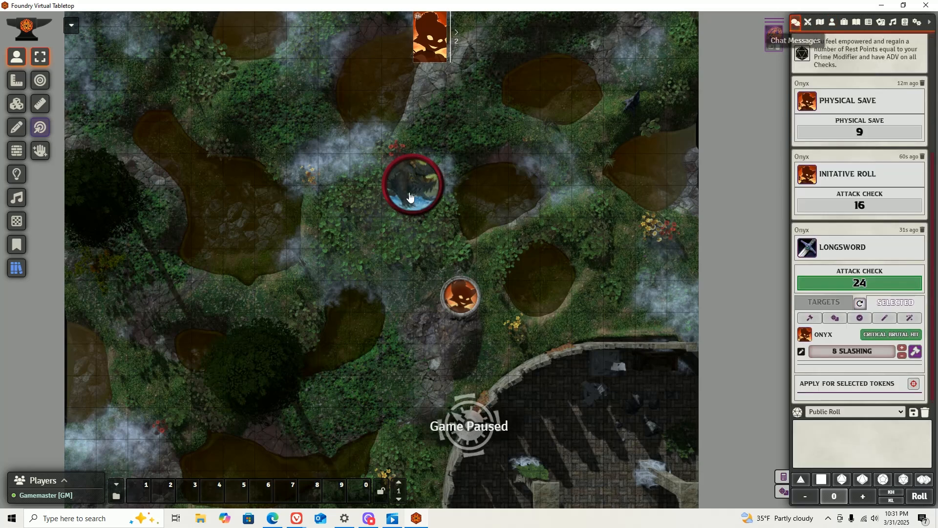
left_click(860, 304)
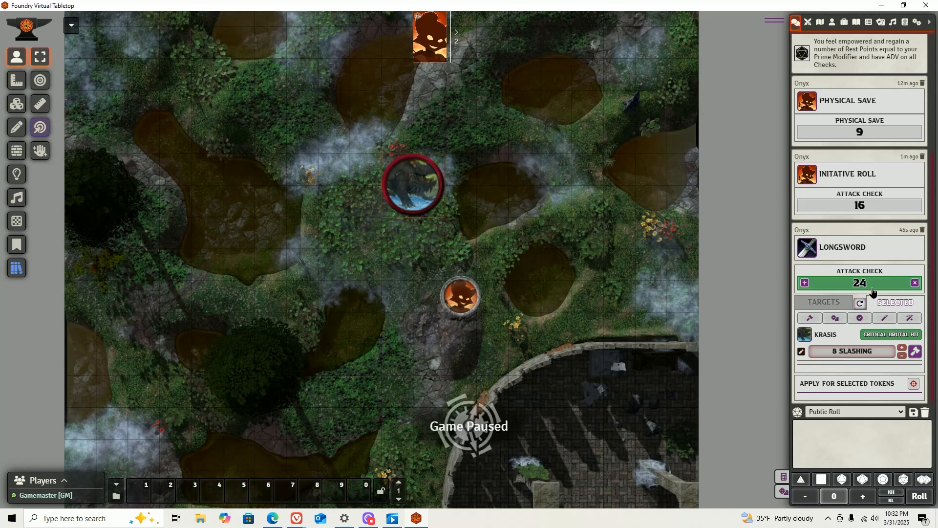
Inspect the longsword's properties and the damage entry for Krasis on the attack's chat card.
left_click(828, 247)
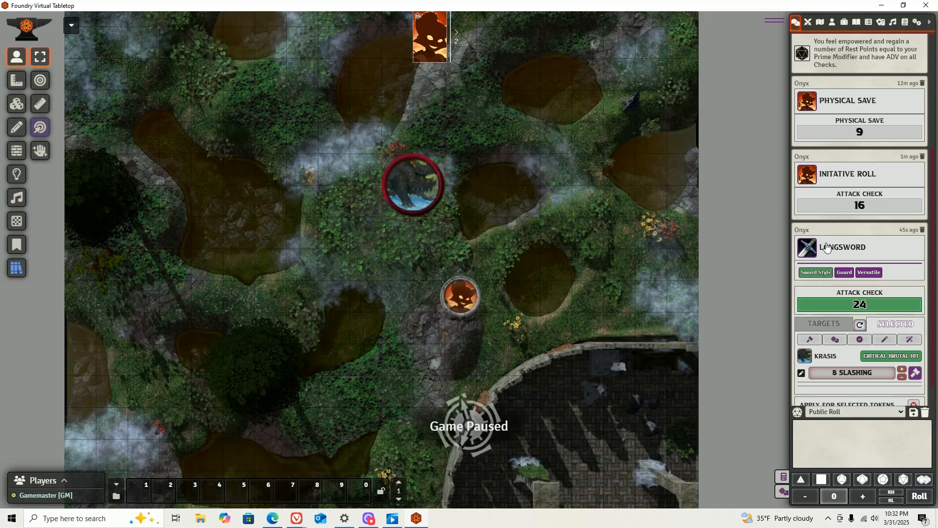
left_click(862, 351)
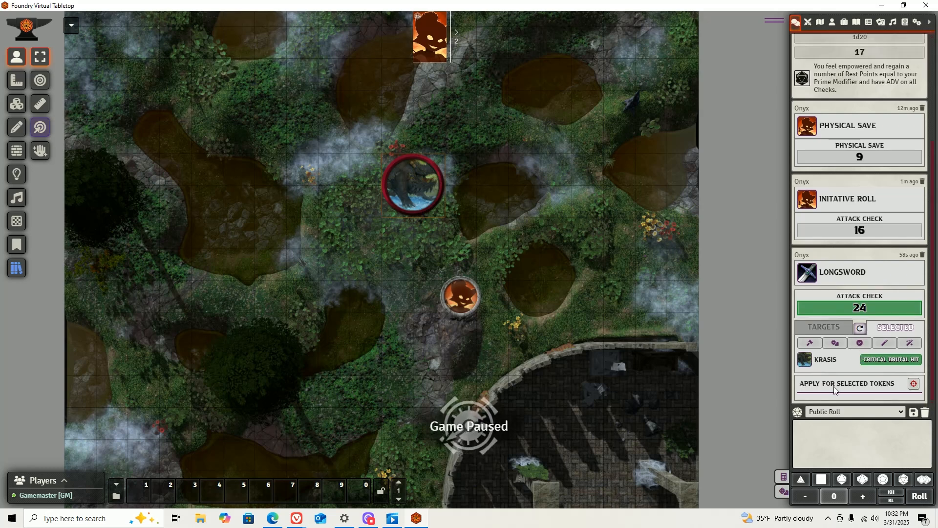
left_click(819, 361)
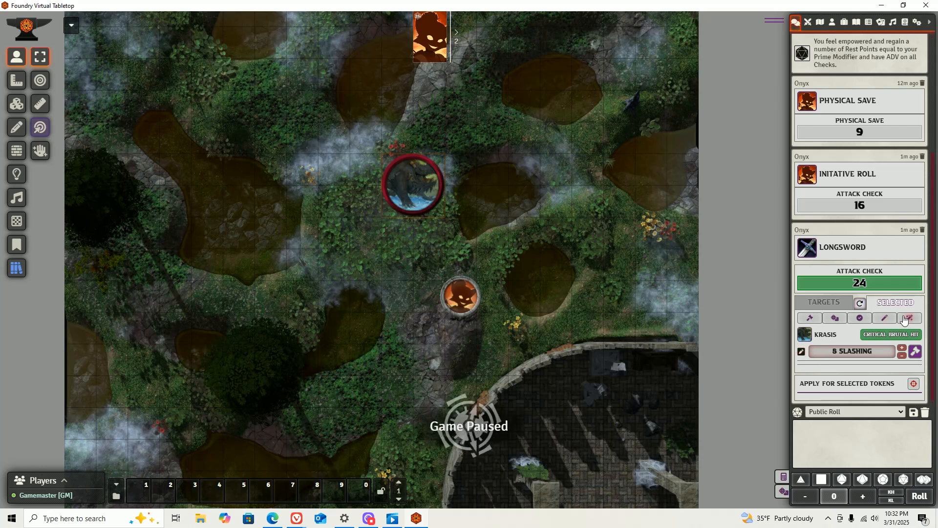
Raise the slashing damage against Krasis to 12, lower it to 7, and set it back to 8.
left_click(901, 348)
left_click(901, 348)
left_click(901, 349)
left_click(901, 349)
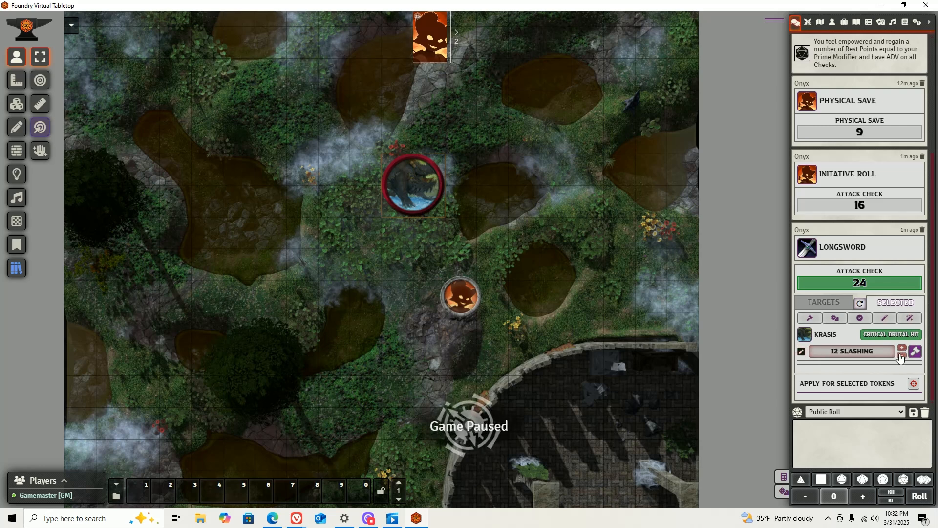
left_click(901, 355)
left_click(901, 355)
left_click(901, 355)
left_click(901, 355)
left_click(901, 356)
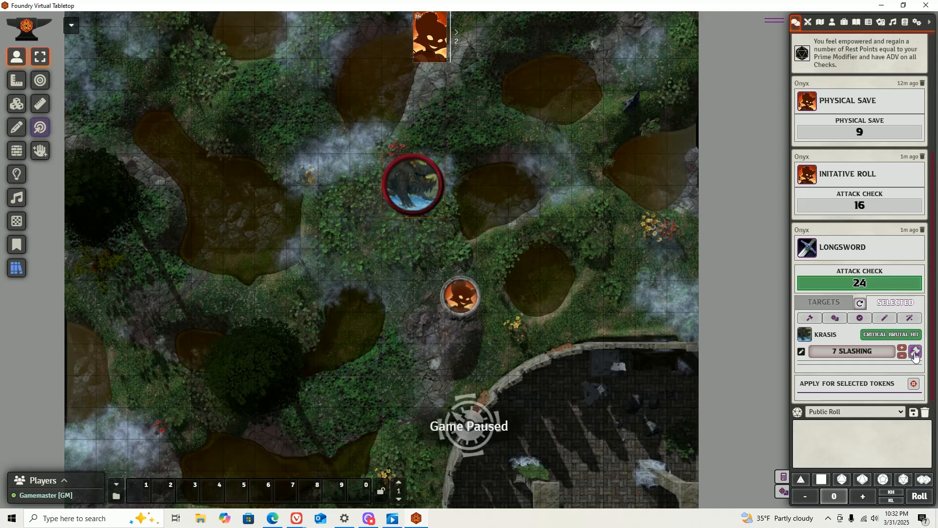
left_click(901, 348)
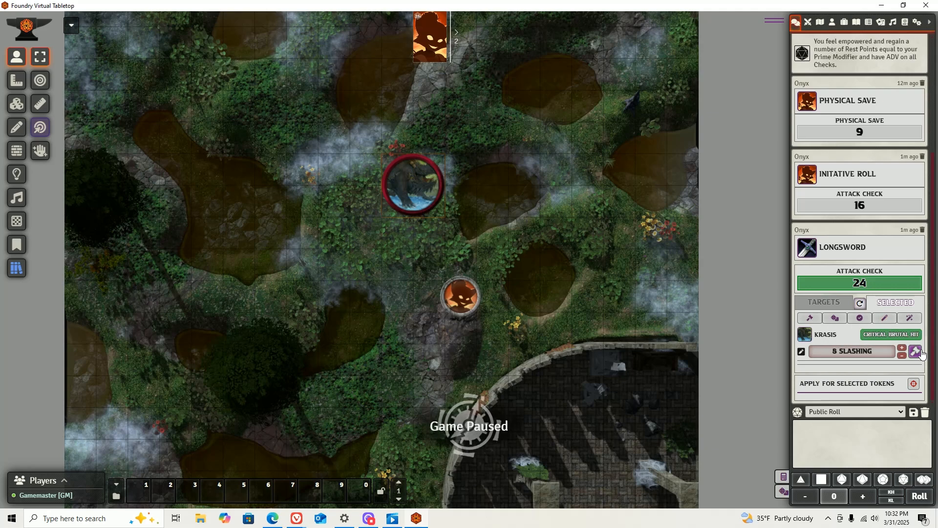
Apply the 8 slashing damage to Krasis and check its hit points on the token's sheet.
left_click(916, 353)
scroll(449, 194, "up", 6)
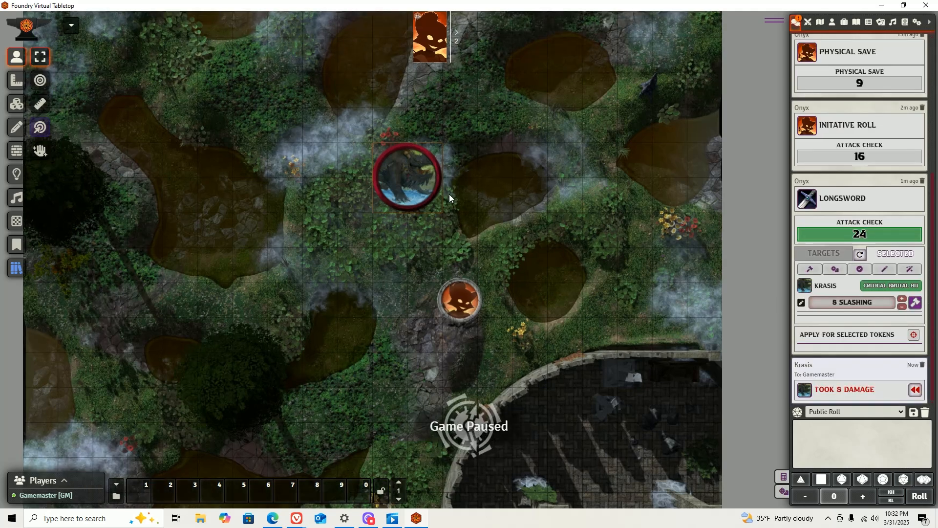
double_click(398, 164)
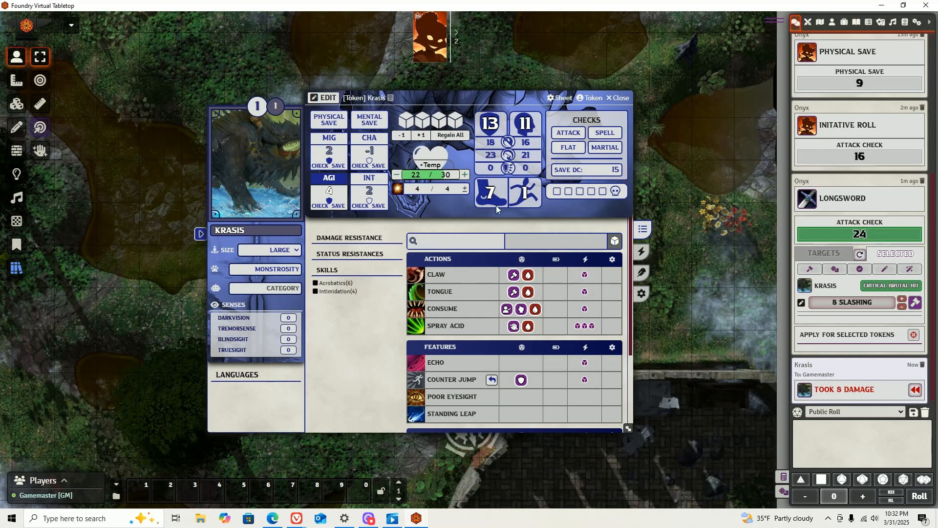
left_click(621, 97)
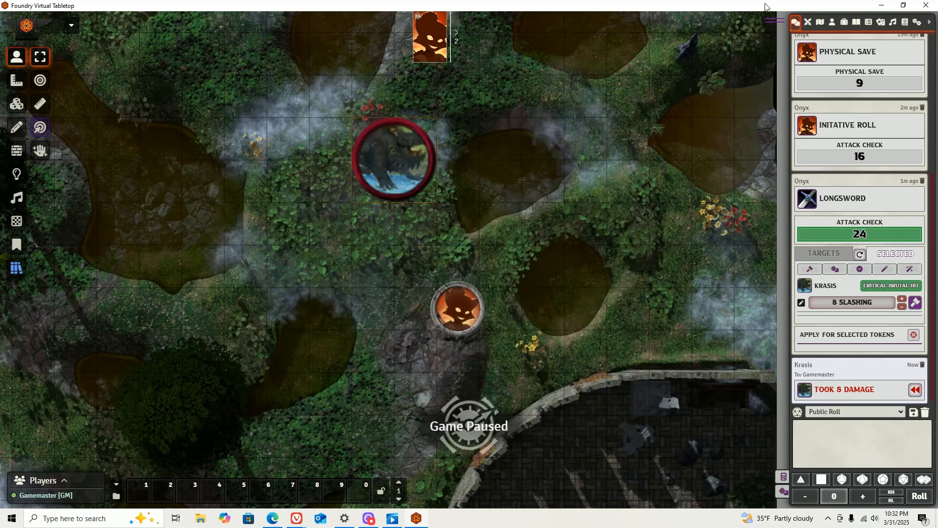
Review Onyx's inventory and core pages on the actor's sheet, and view the sheet opened from the Onyx token.
left_click(832, 22)
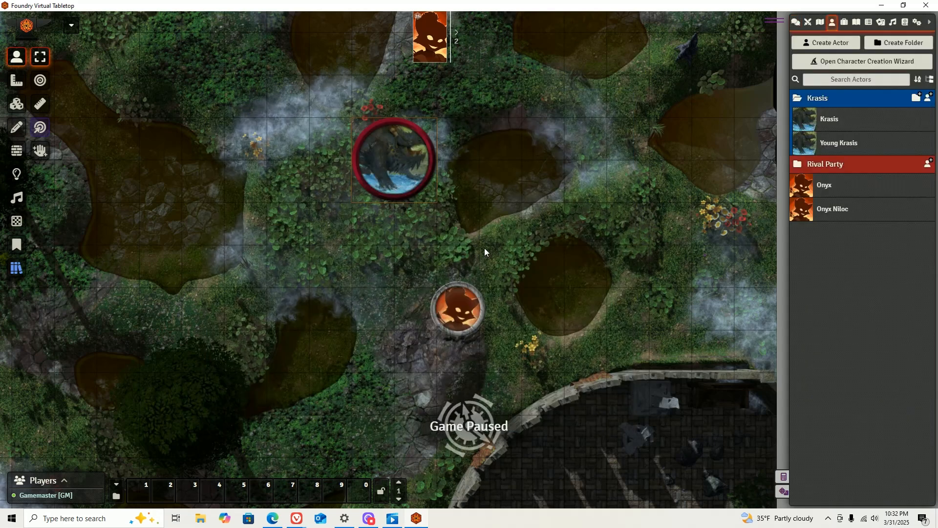
left_click(828, 184)
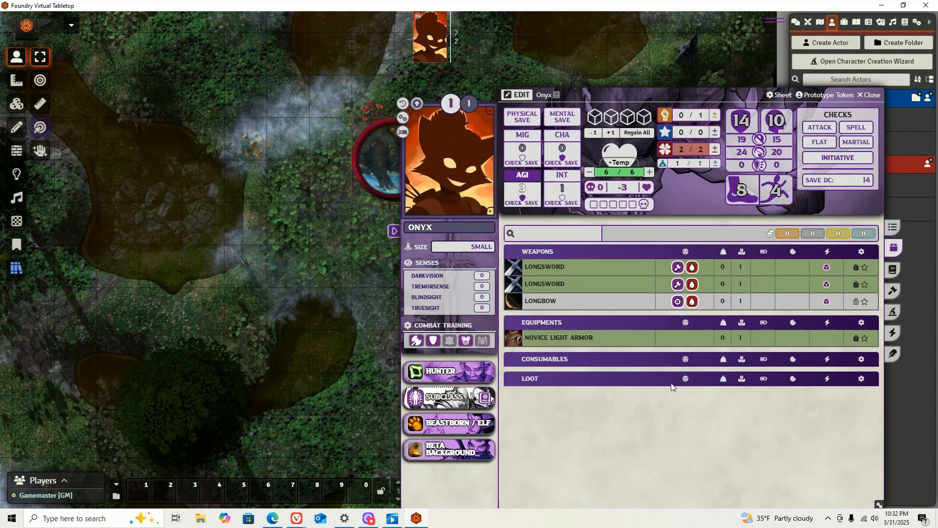
left_click(893, 226)
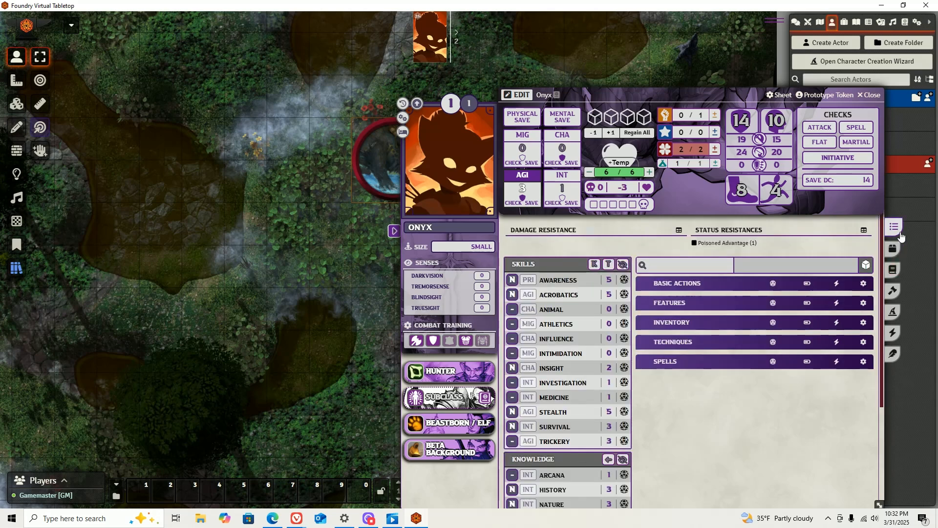
left_click(868, 95)
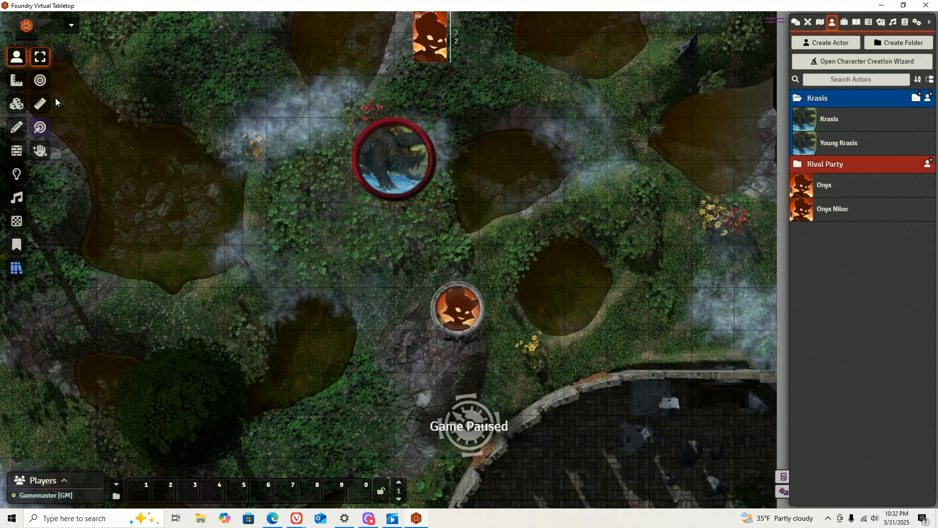
right_click(459, 309)
double_click(460, 313)
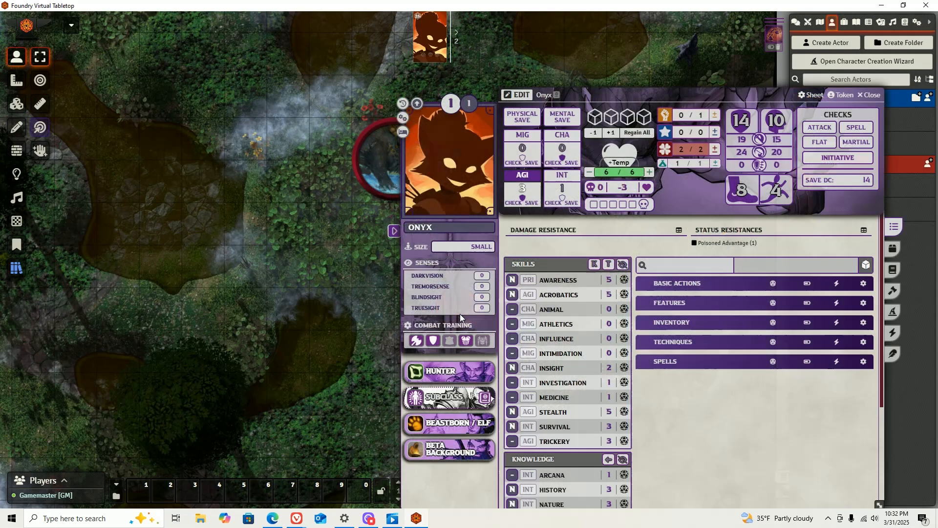
left_click(870, 94)
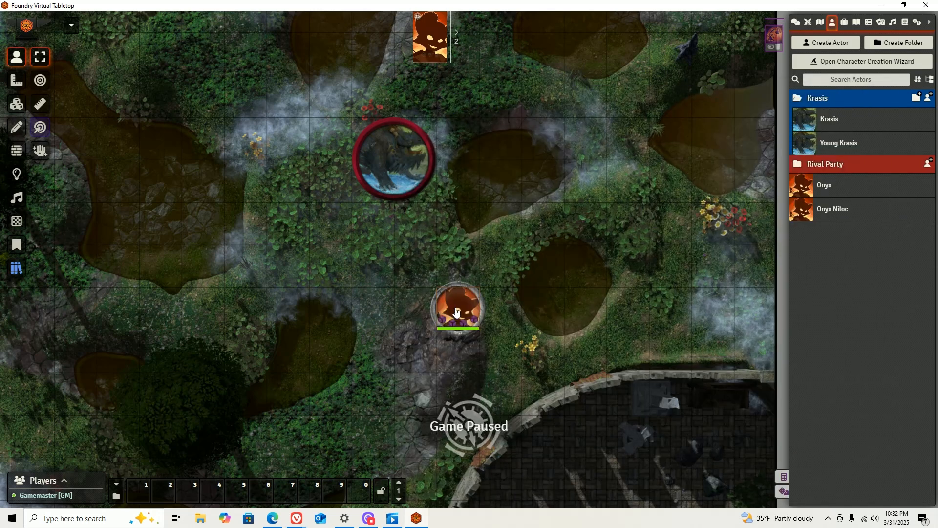
Try to move Onyx's token to the west side of Krasis and cancel the 1 AP spend.
left_click_drag(456, 310, 289, 247)
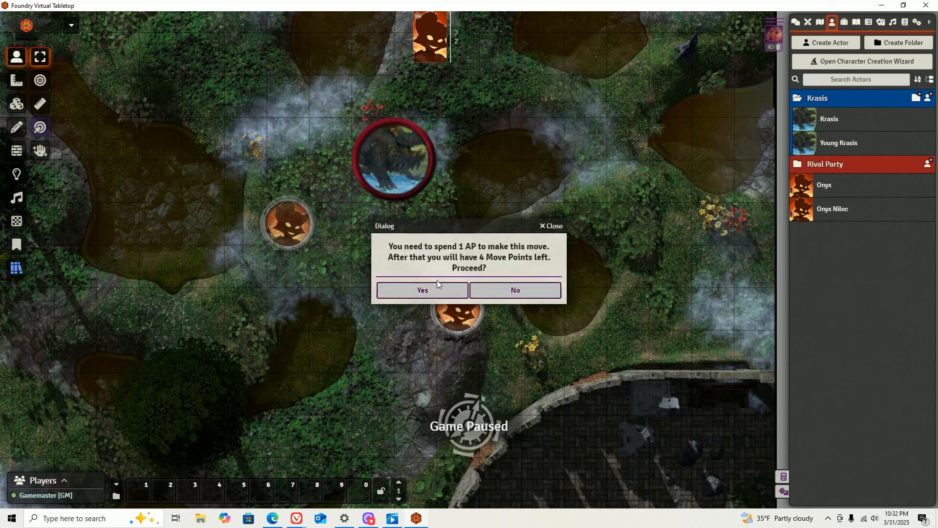
left_click(549, 227)
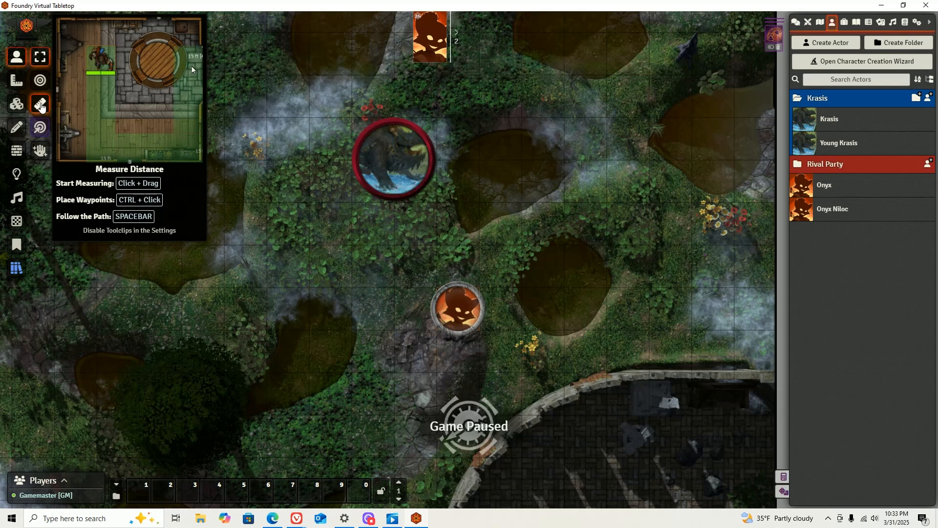
Measure a waypoint path from Onyx looping north, east, south and back west, and move the token along it, approving the AP spends.
left_click_drag(457, 309, 488, 190)
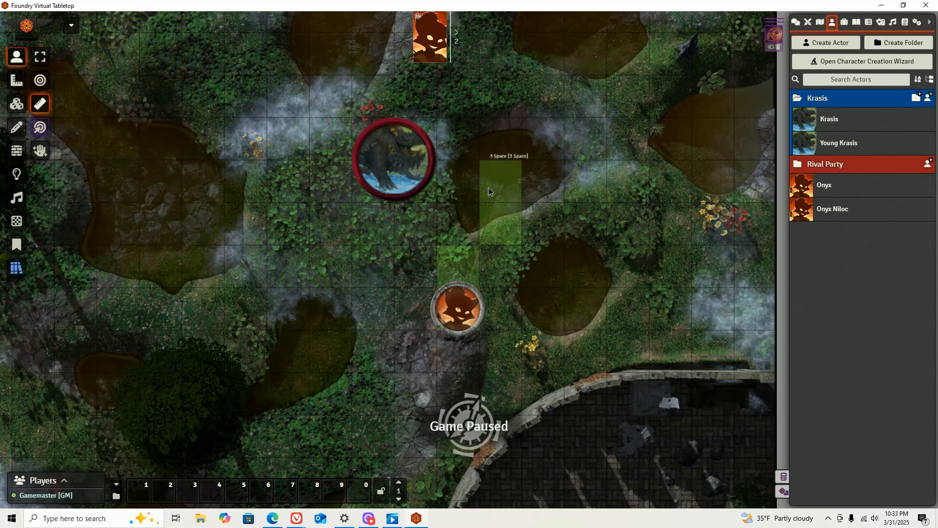
mouse_move(511, 118)
left_mouse_down()
mouse_move(508, 93)
mouse_move(535, 183)
mouse_move(518, 225)
mouse_move(486, 73)
mouse_move(494, 99)
mouse_move(532, 92)
mouse_move(502, 83)
mouse_move(492, 93)
mouse_move(600, 93)
mouse_move(658, 114)
mouse_move(707, 108)
mouse_move(703, 285)
mouse_move(770, 329)
mouse_move(711, 312)
mouse_move(535, 300)
mouse_move(468, 316)
mouse_move(489, 308)
left_mouse_up()
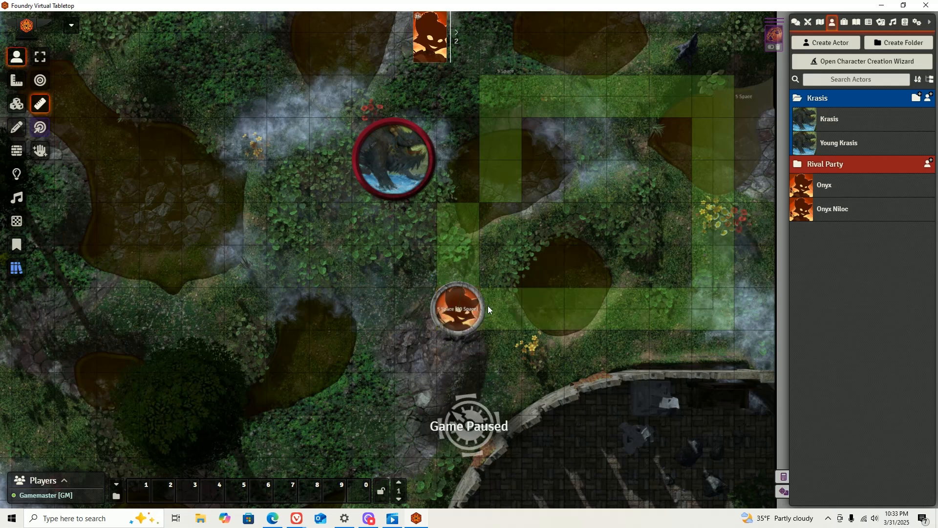
left_click(487, 306, "ctrl")
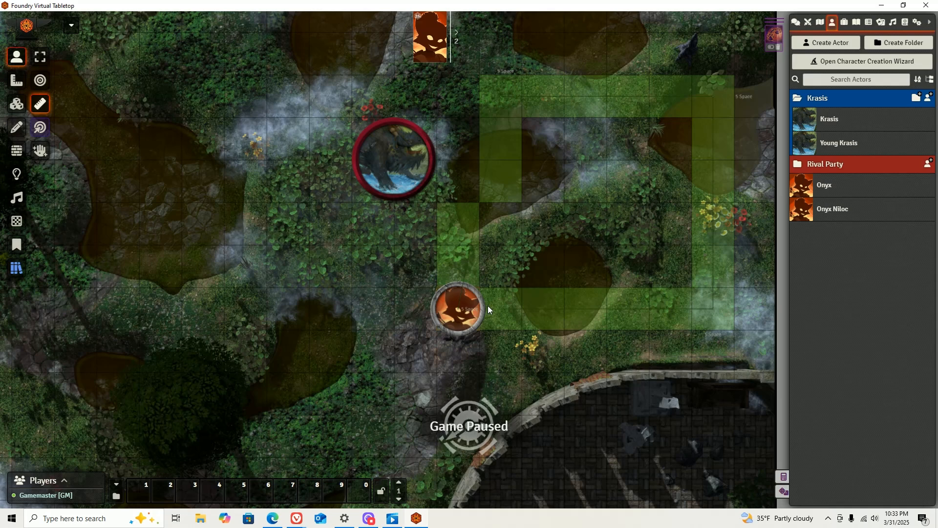
key("space")
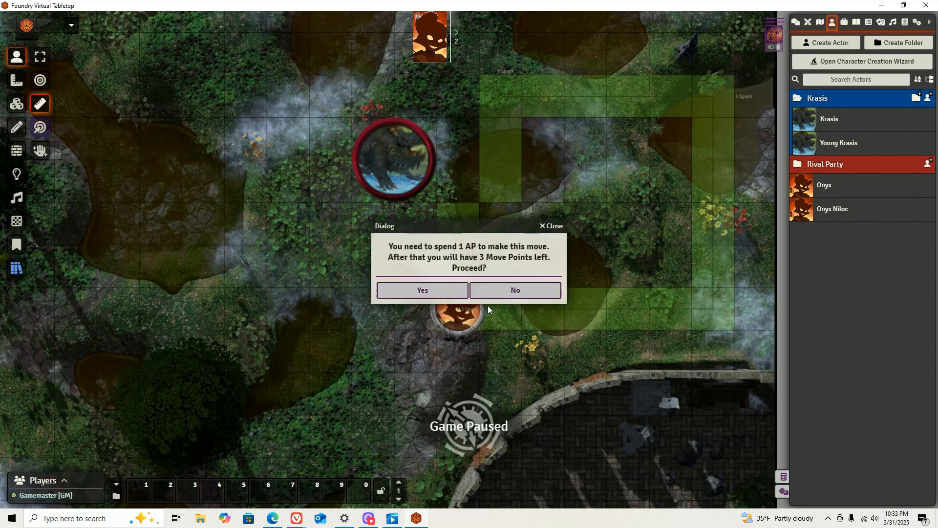
left_click(424, 290)
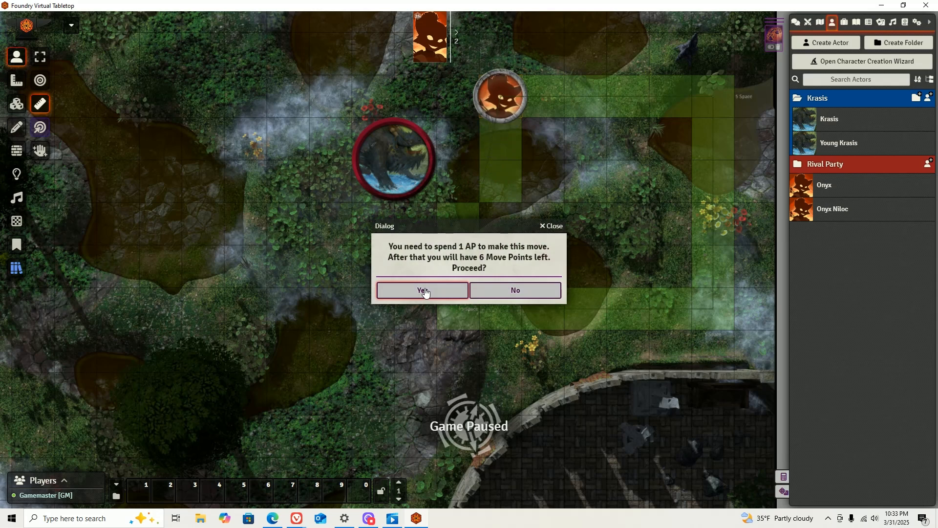
left_click(424, 290)
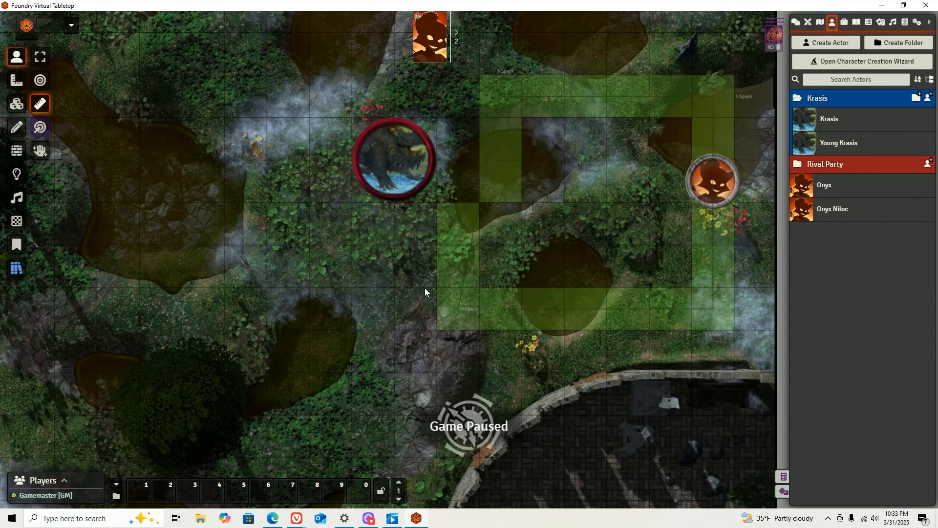
left_click(424, 289)
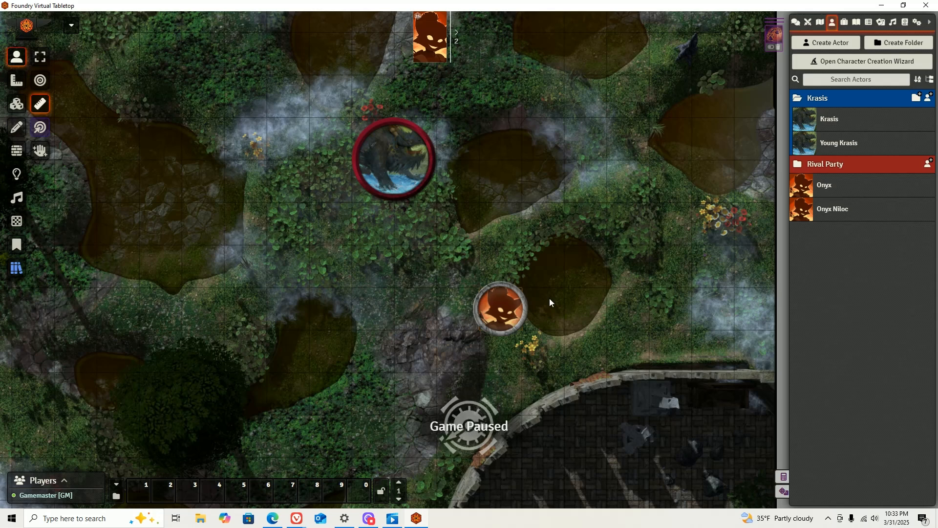
Move Onyx's token horizontally along its row, ending on the rocky ground directly south of Krasis.
left_click(40, 57)
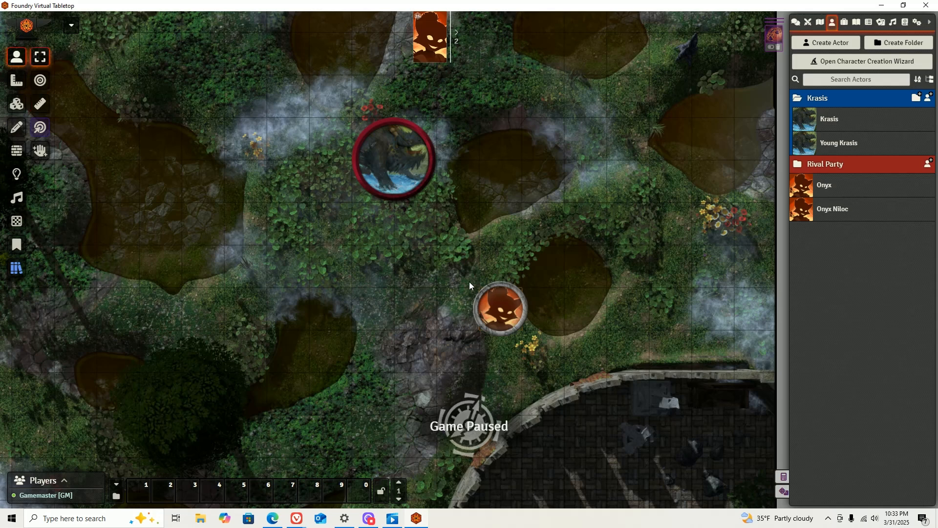
left_click_drag(483, 314, 582, 306)
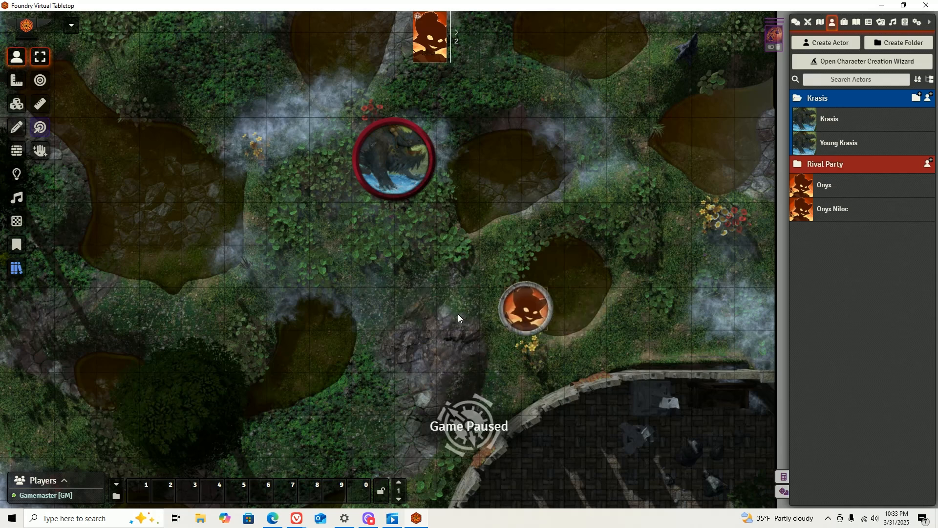
Target the Krasis token on its own, and target both Krasis and Onyx together with an area selection around them.
left_click(33, 82)
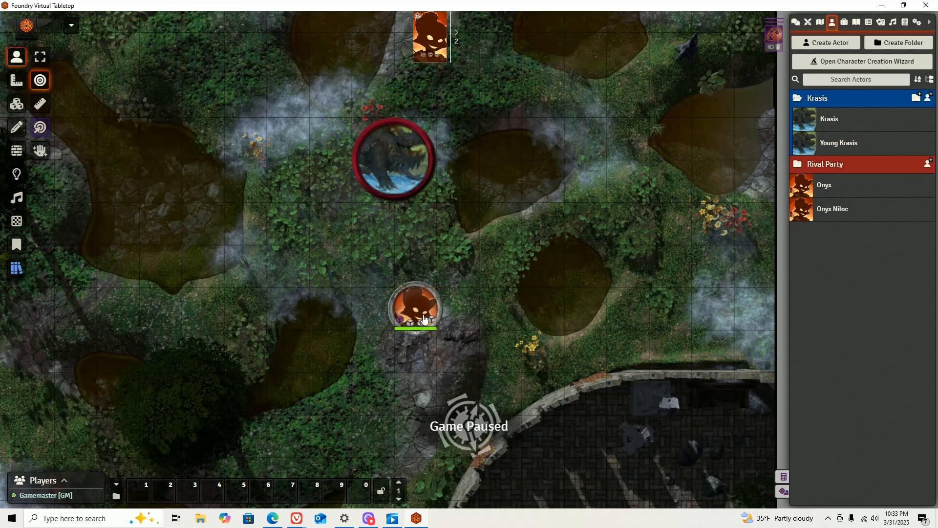
left_click(41, 61)
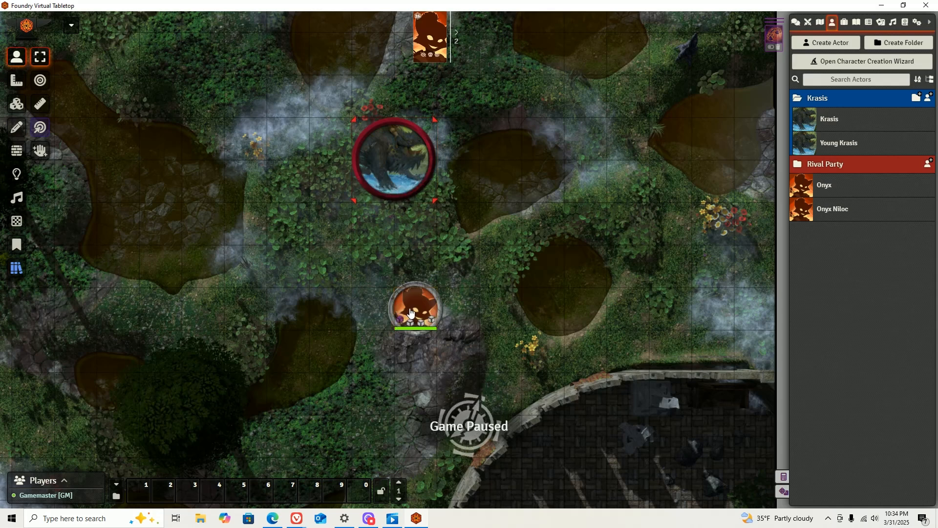
left_click(39, 82)
left_click(392, 156)
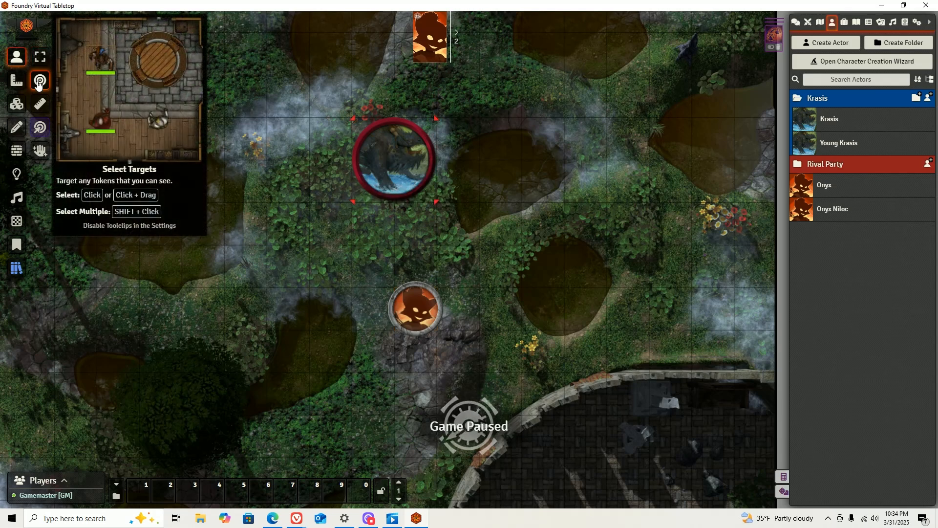
scroll(469, 100, "down", 4)
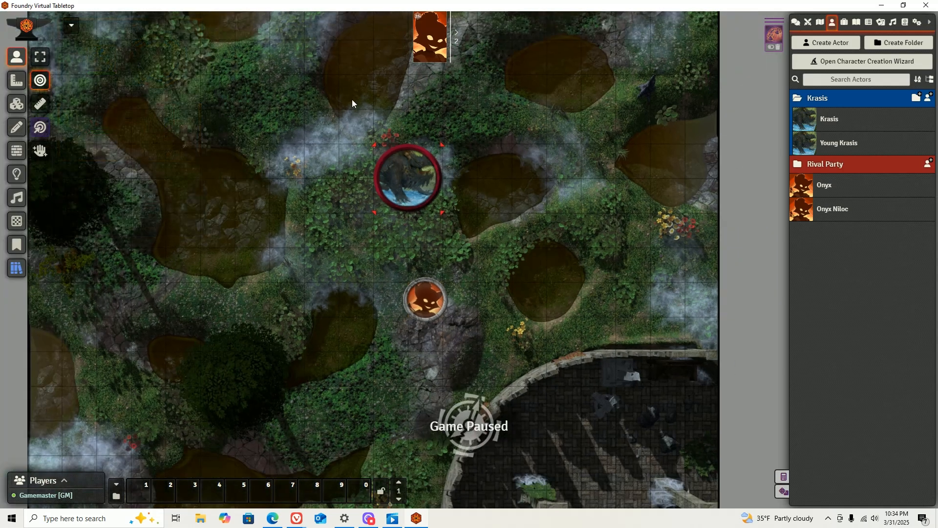
left_click_drag(350, 122, 523, 334)
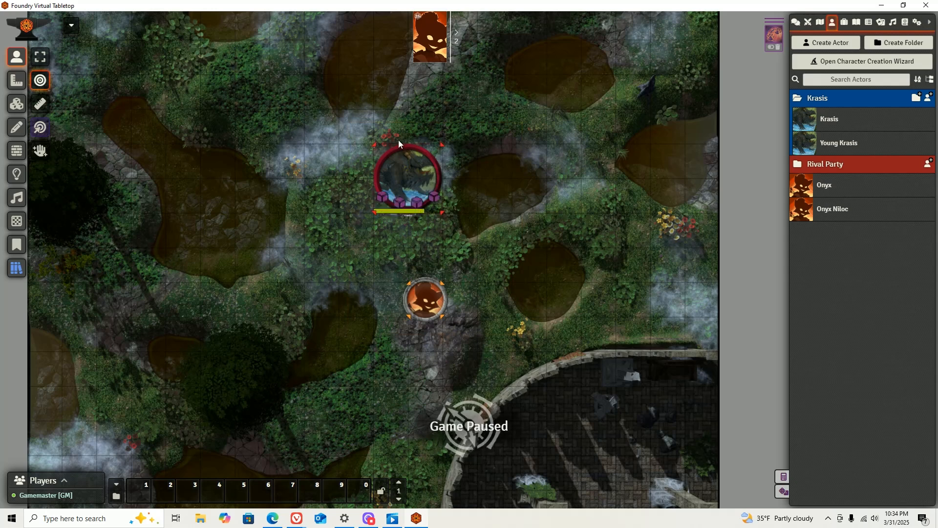
Draw a circle measurement template with a radius of about 5 spaces west of Onyx and Krasis, and recentre it on Krasis.
left_click(18, 89)
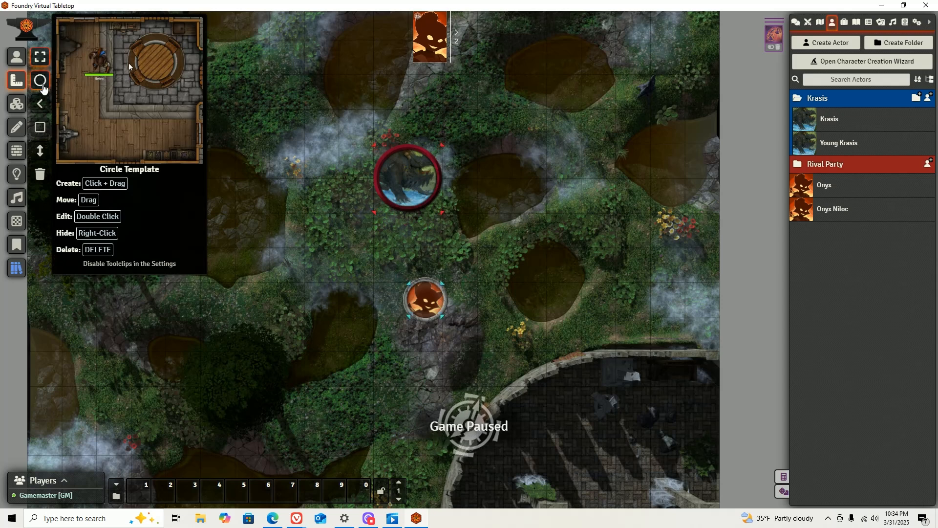
left_click_drag(313, 238, 480, 250)
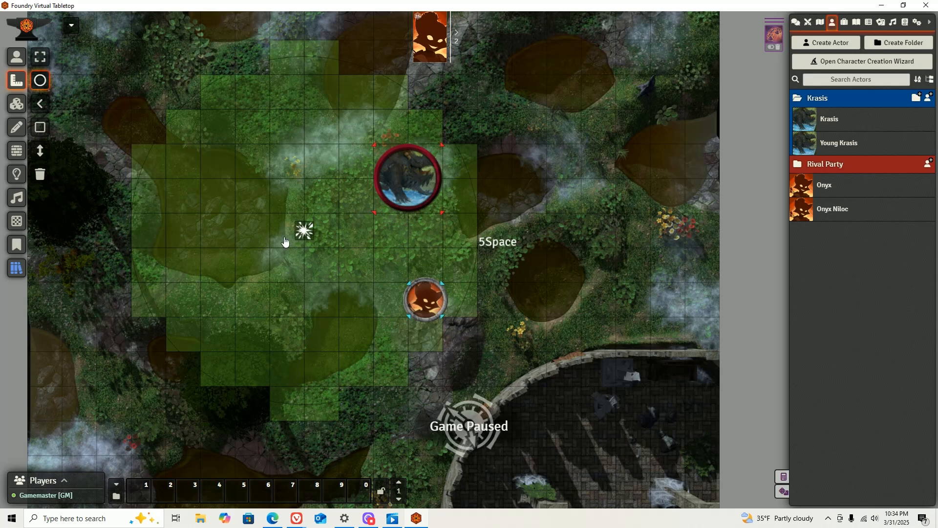
left_click_drag(306, 236, 405, 184)
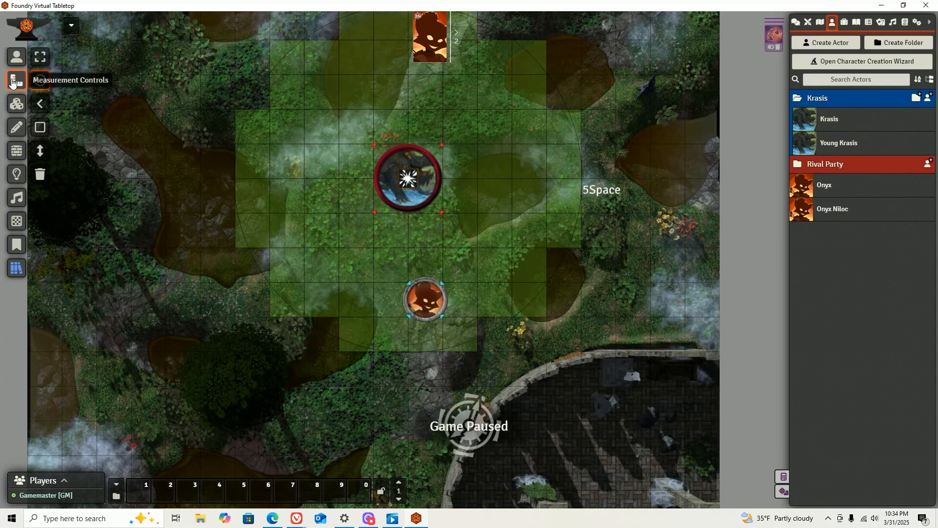
Preview the cone, rectangle and ray template tools, and delete the circle template centred on Krasis, returning to the token controls.
left_click(38, 104)
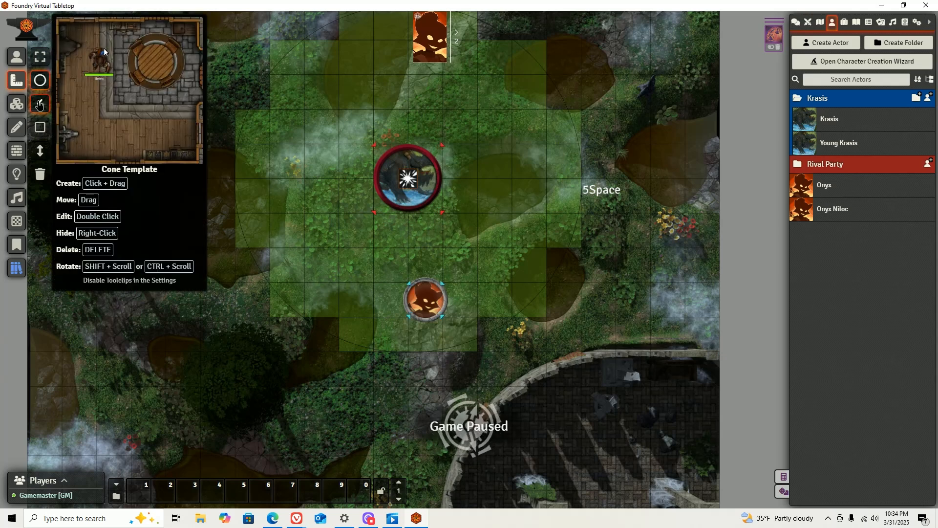
left_click(40, 127)
left_click(40, 151)
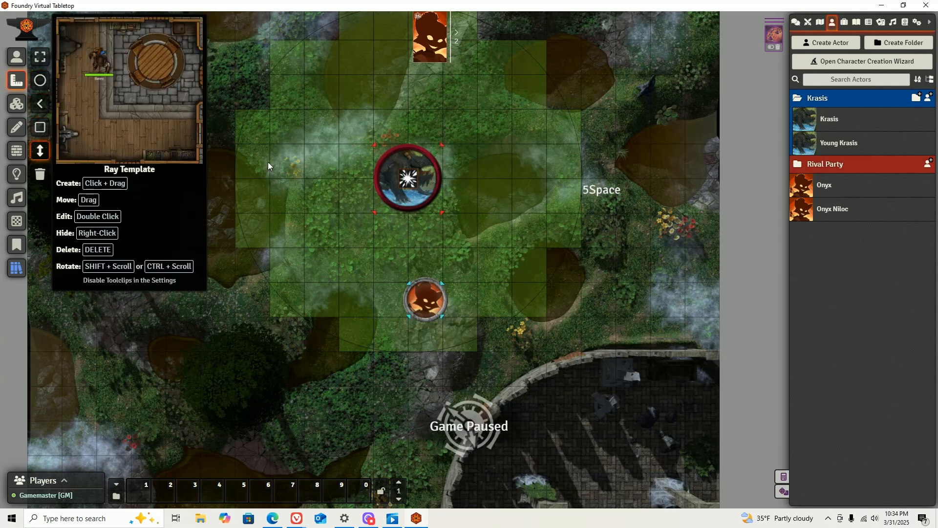
key("Delete")
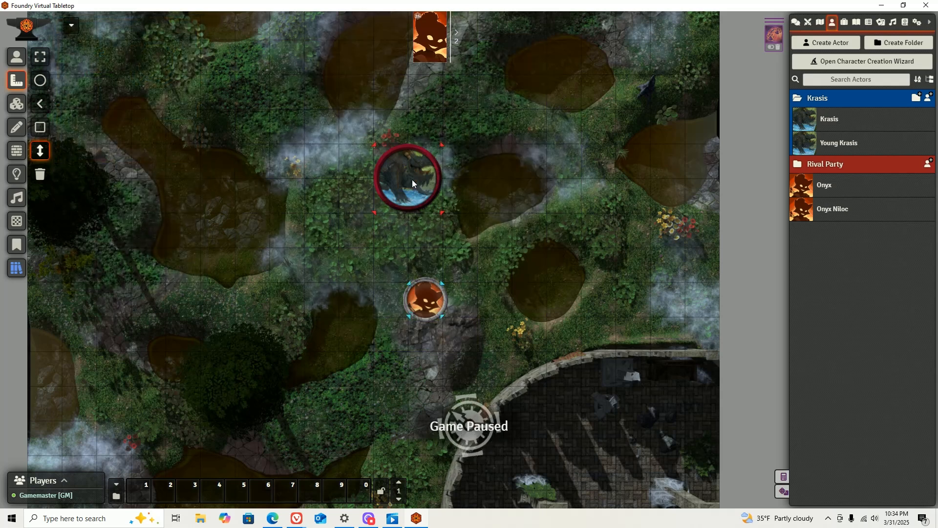
left_click(40, 57)
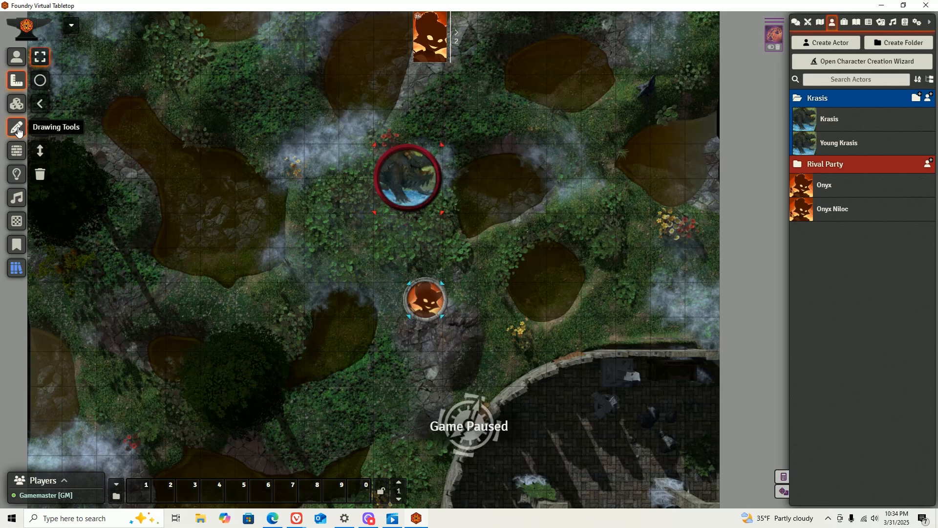
left_click(16, 57)
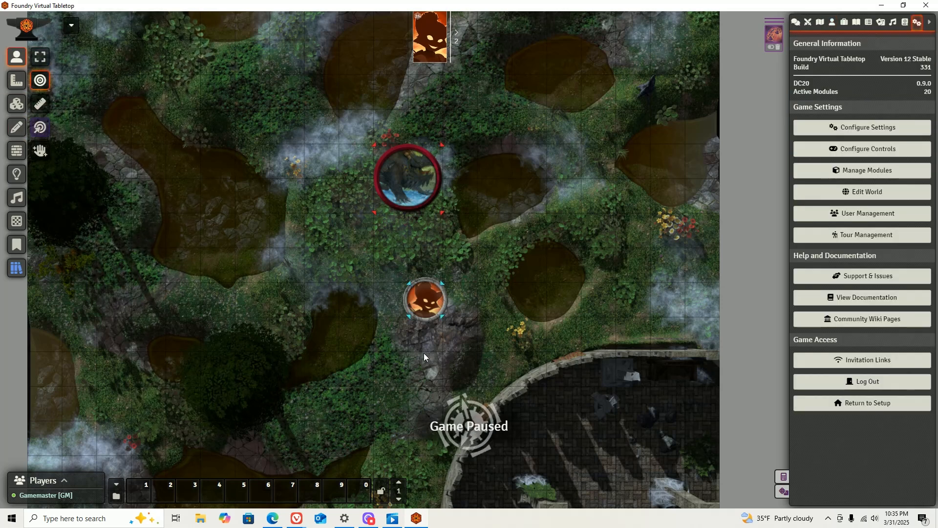
scroll(424, 352, "up", 4)
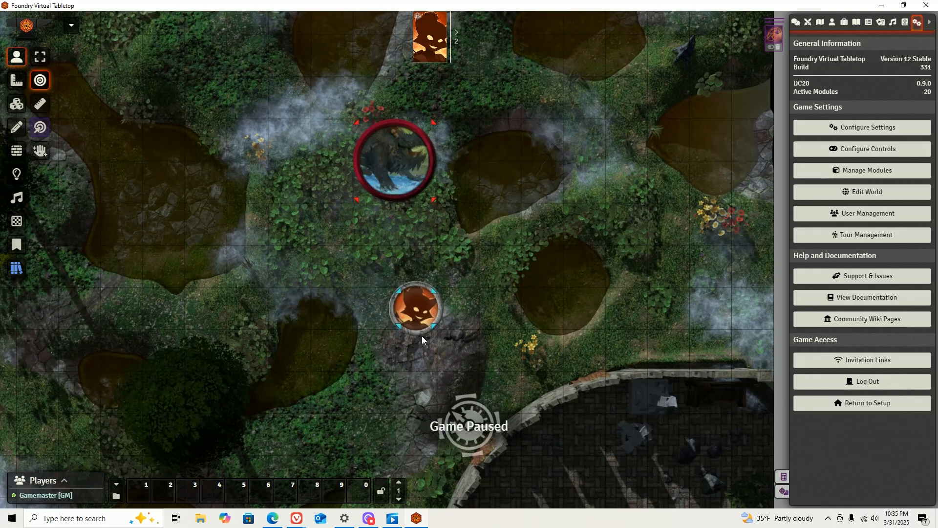
scroll(422, 338, "down", 3)
scroll(422, 338, "up", 3)
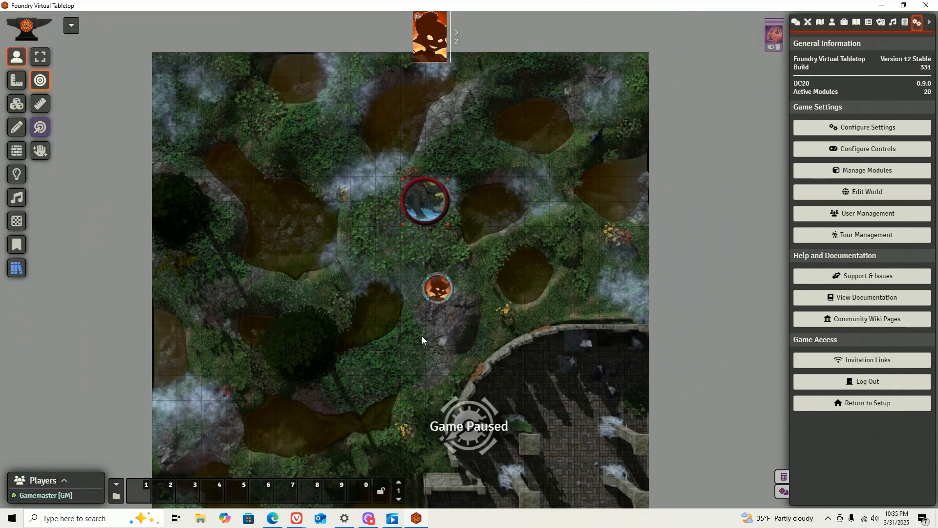
scroll(421, 335, "down", 3)
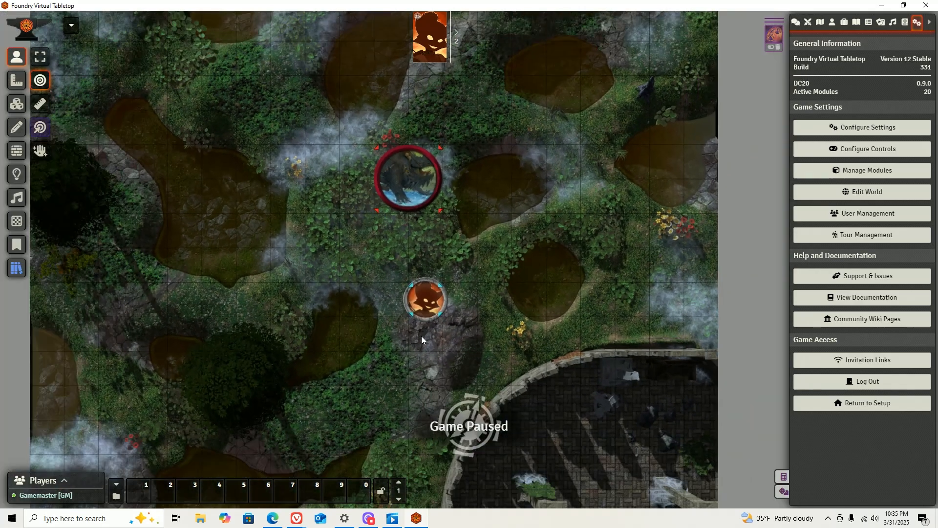